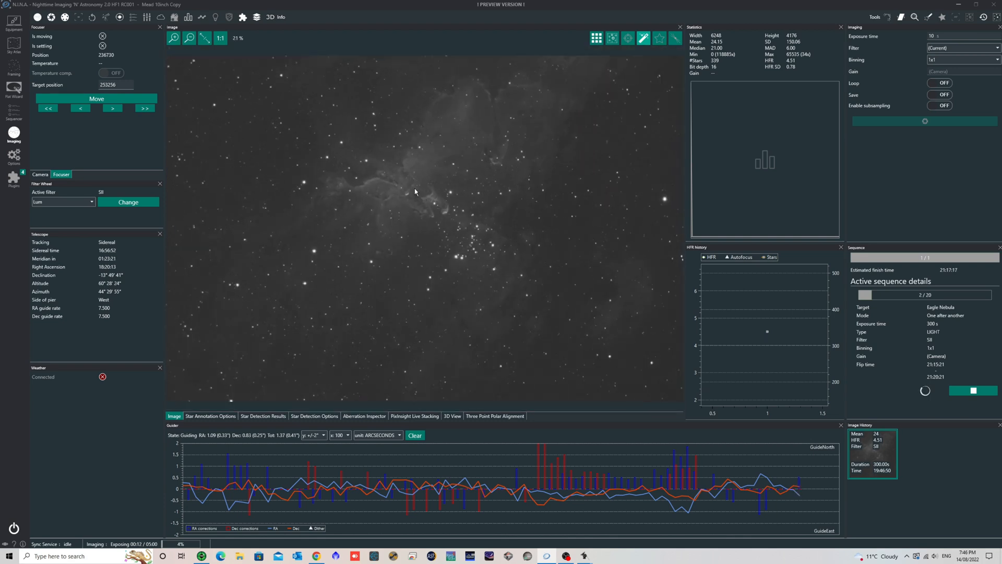
Inspect the pillars and star cluster in the latest SII sub-frame of the Eagle Nebula at several magnifications
{"action": "scroll", "coordinate": [414, 191], "scroll_direction": "up", "scroll_amount": 3}
{"action": "scroll", "coordinate": [410, 186], "scroll_direction": "up", "scroll_amount": 4}
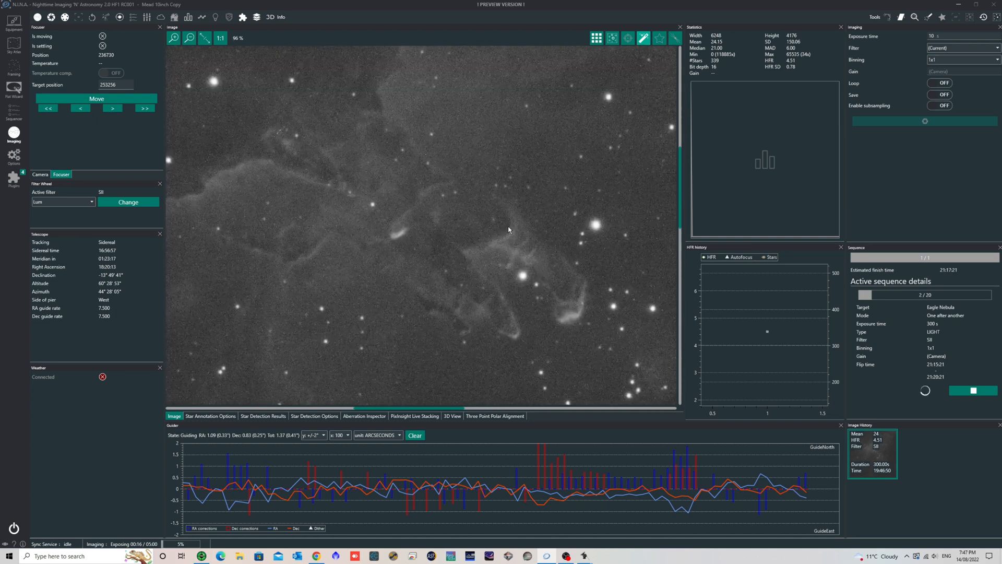
{"action": "scroll", "coordinate": [506, 261], "scroll_direction": "down", "scroll_amount": 1}
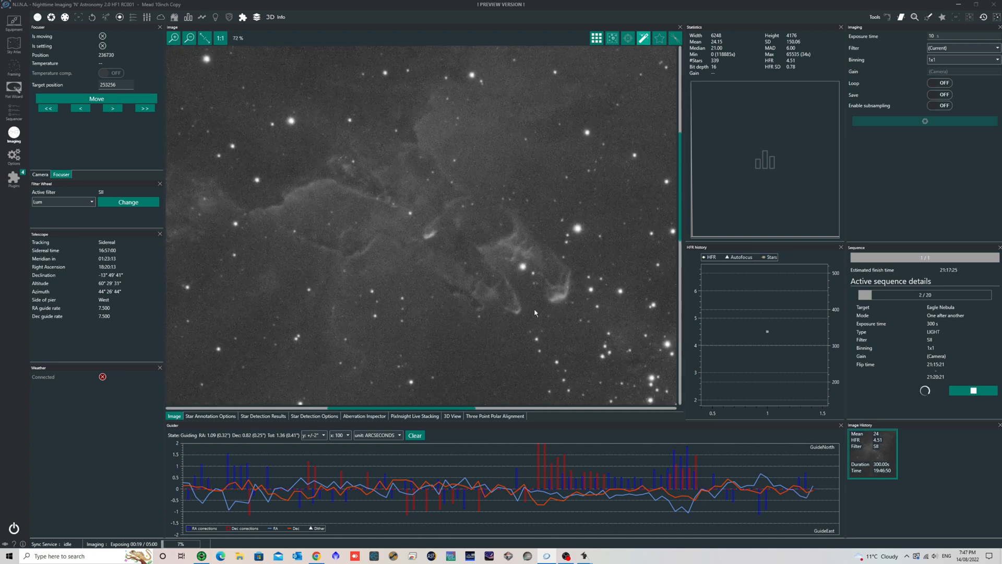
{"action": "scroll", "coordinate": [535, 312], "scroll_direction": "down", "scroll_amount": 1}
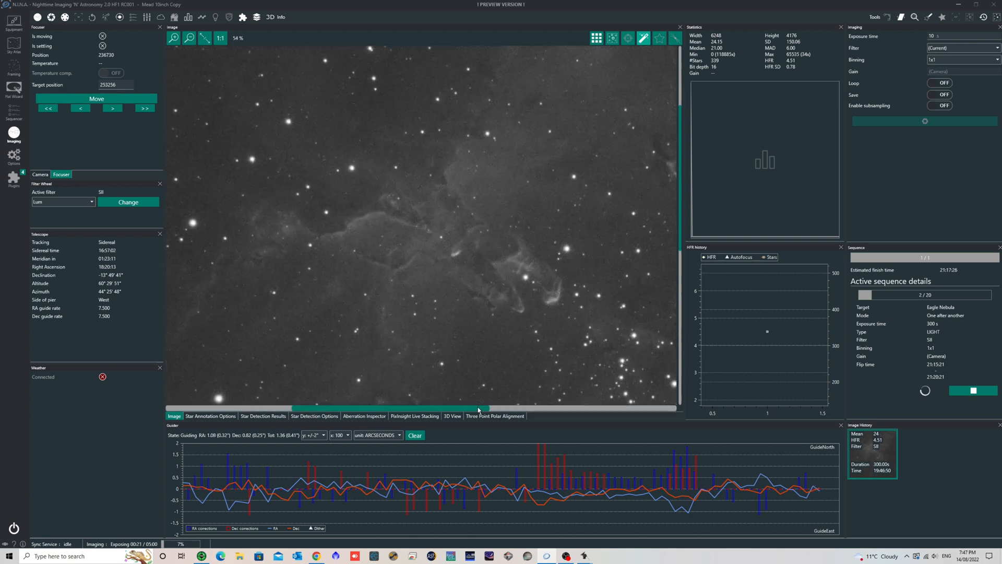
{"action": "scroll", "coordinate": [484, 319], "scroll_direction": "down", "scroll_amount": 1}
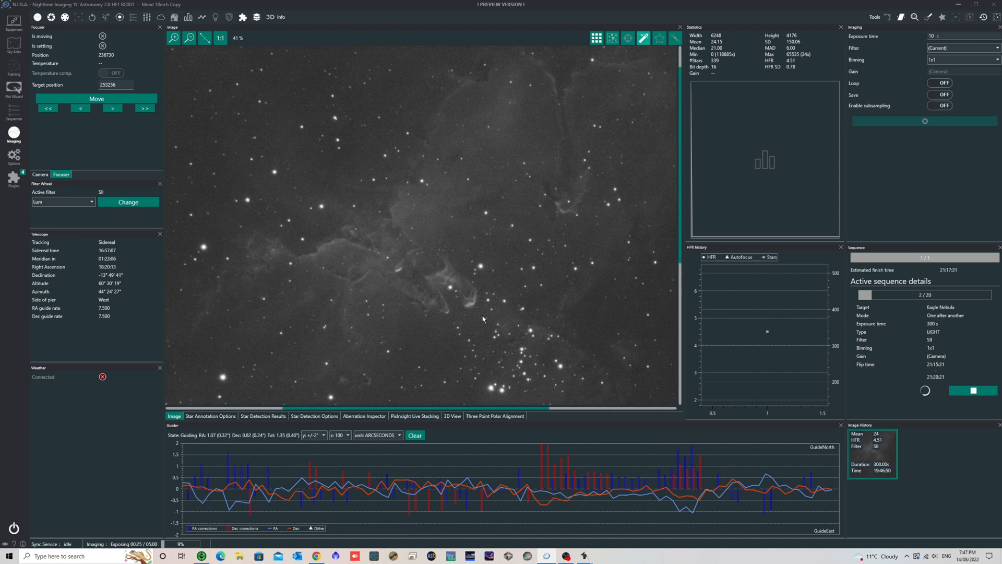
{"action": "scroll", "coordinate": [483, 319], "scroll_direction": "up", "scroll_amount": 3}
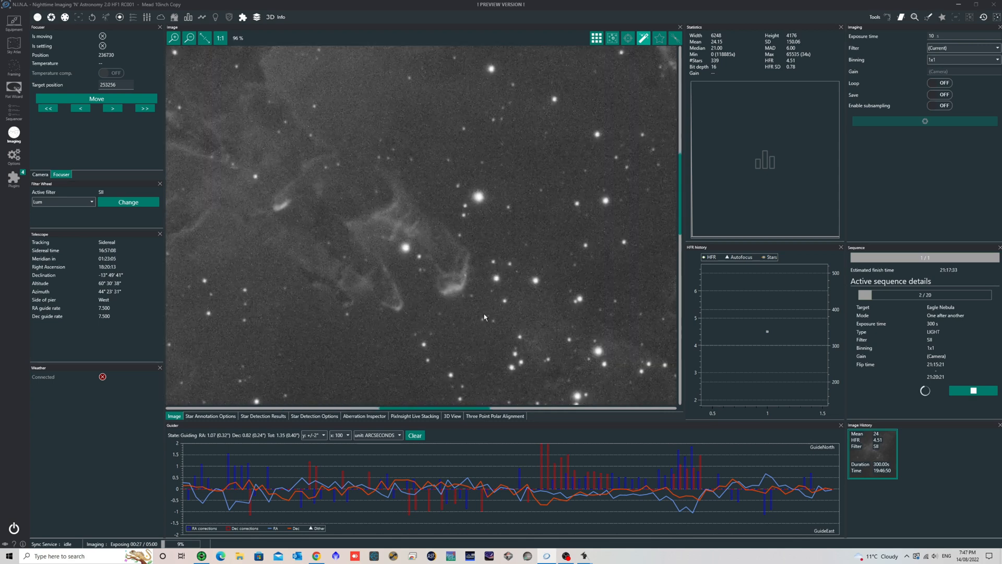
{"action": "scroll", "coordinate": [480, 212], "scroll_direction": "down", "scroll_amount": 5}
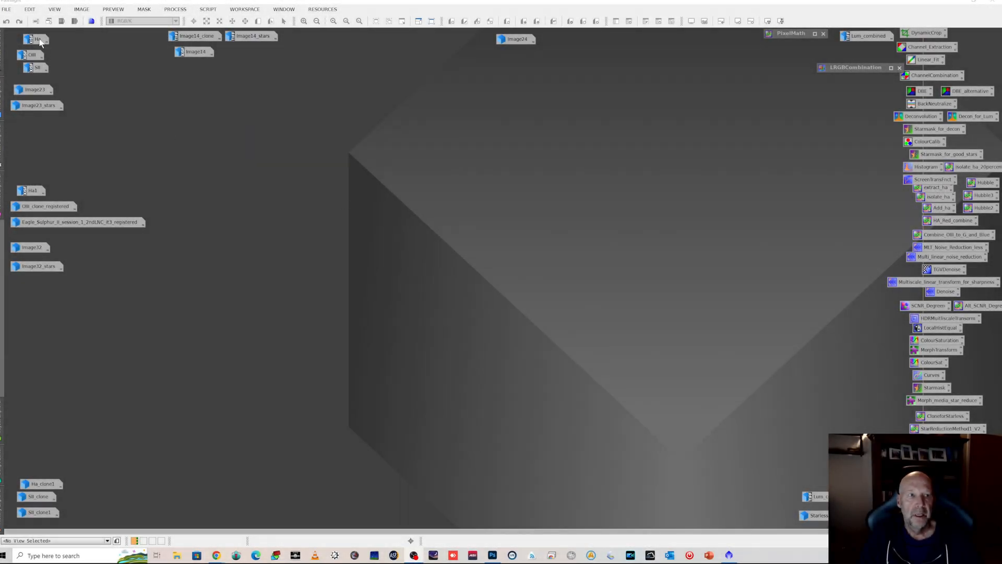
Switch to PixInsight, restore the Ha image, and inspect its central pillars at 1:1 before returning to the full frame
{"action": "double_click", "coordinate": [38, 40]}
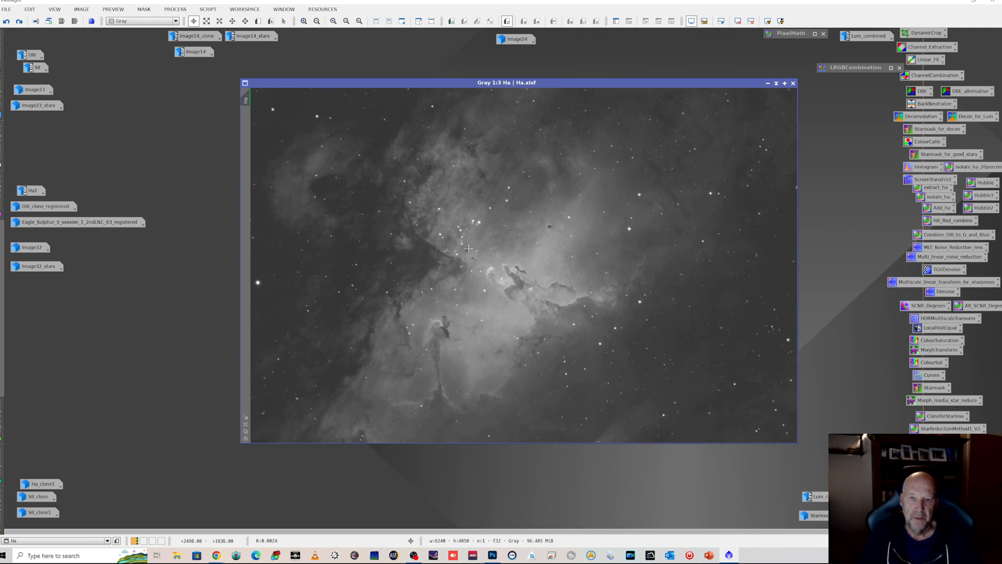
{"action": "scroll", "coordinate": [456, 255], "scroll_direction": "up", "scroll_amount": 1}
{"action": "scroll", "coordinate": [456, 256], "scroll_direction": "up", "scroll_amount": 1}
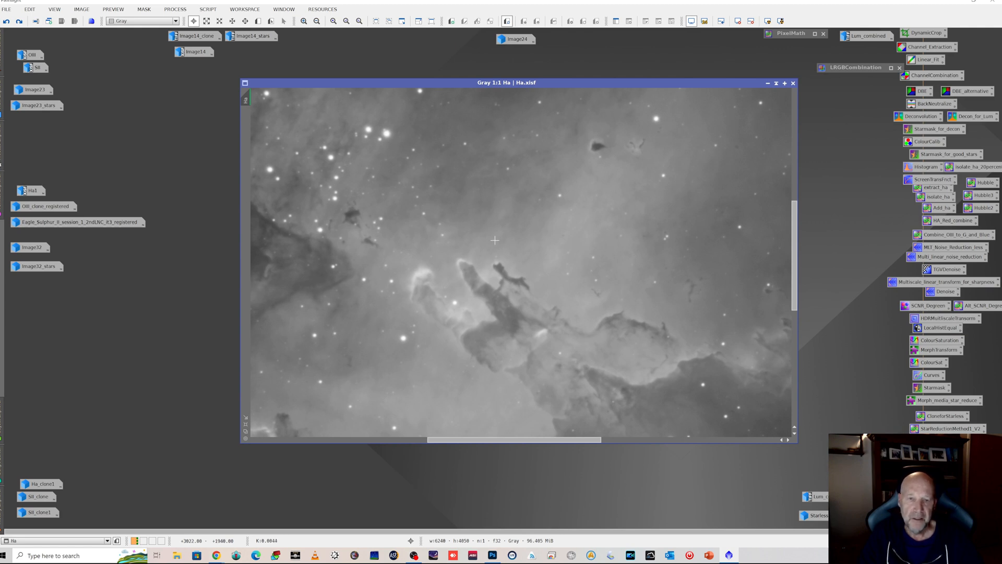
{"action": "scroll", "coordinate": [485, 261], "scroll_direction": "down", "scroll_amount": 2}
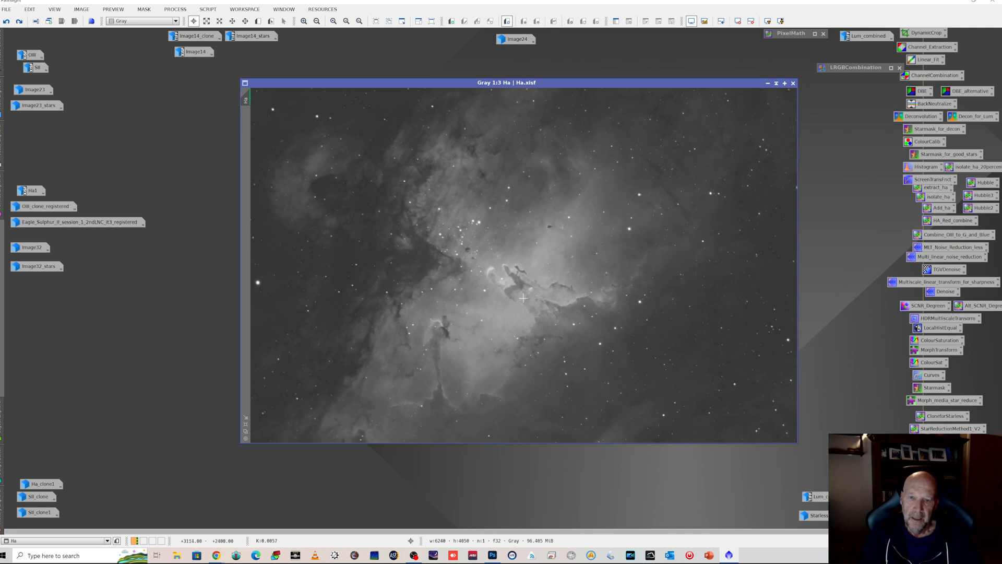
Restore the OIII image, inspect its pillars and stars at 1:1, and minimise it again
{"action": "left_click", "coordinate": [38, 56]}
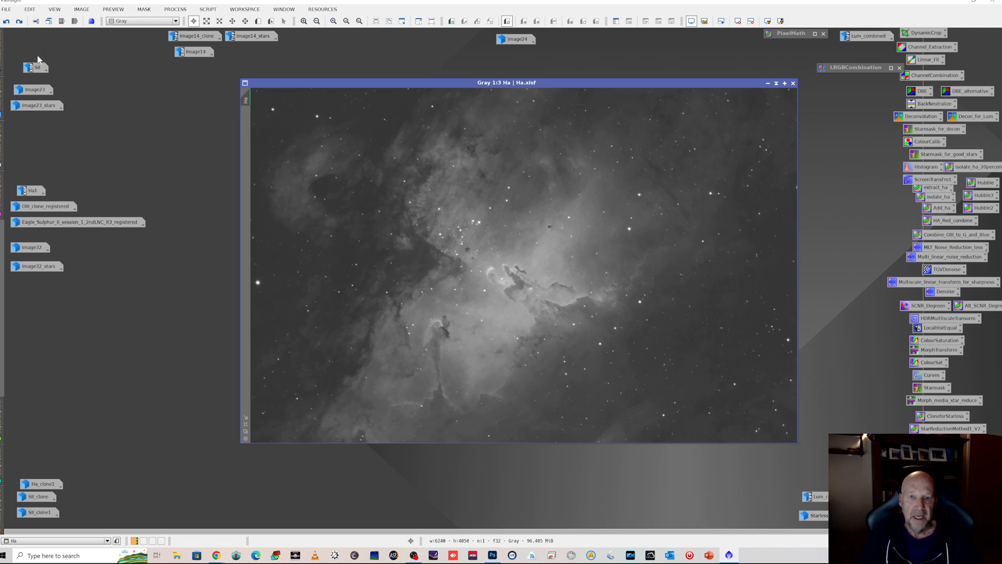
{"action": "double_click", "coordinate": [38, 57]}
{"action": "left_click_drag", "start_coordinate": [523, 111], "coordinate": [494, 103]}
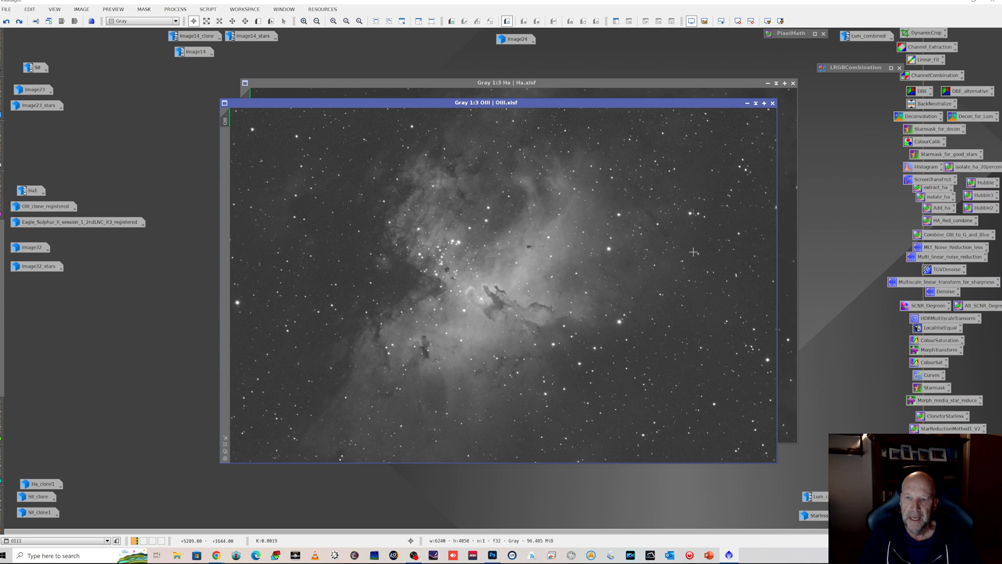
{"action": "scroll", "coordinate": [484, 296], "scroll_direction": "up", "scroll_amount": 1}
{"action": "scroll", "coordinate": [485, 296], "scroll_direction": "up", "scroll_amount": 1}
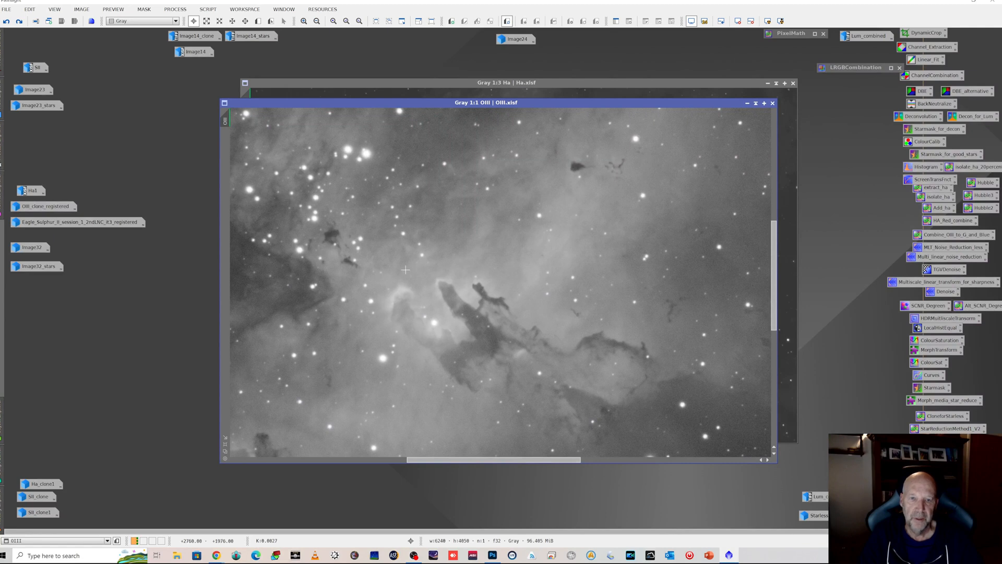
{"action": "scroll", "coordinate": [510, 219], "scroll_direction": "down", "scroll_amount": 1}
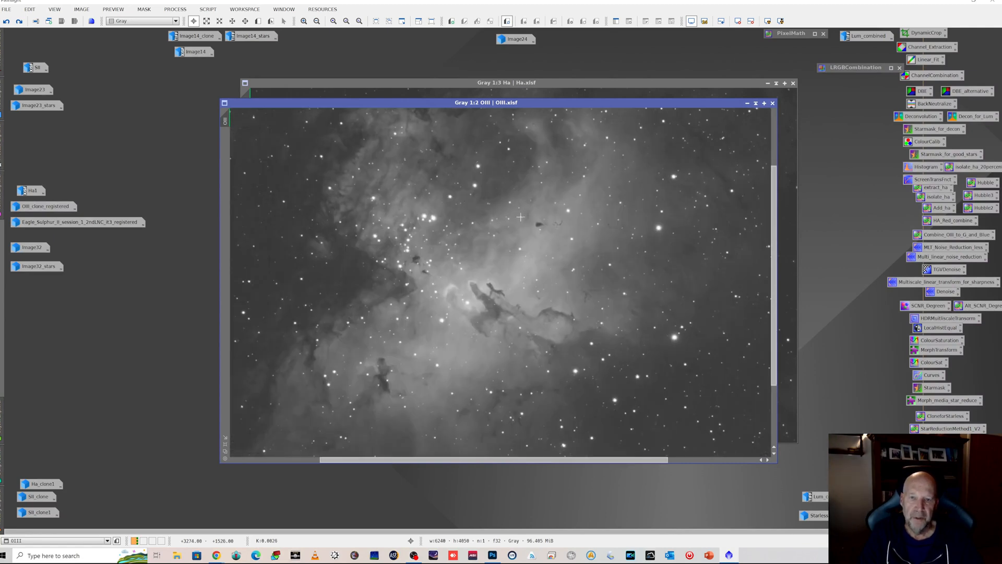
{"action": "scroll", "coordinate": [522, 217], "scroll_direction": "down", "scroll_amount": 1}
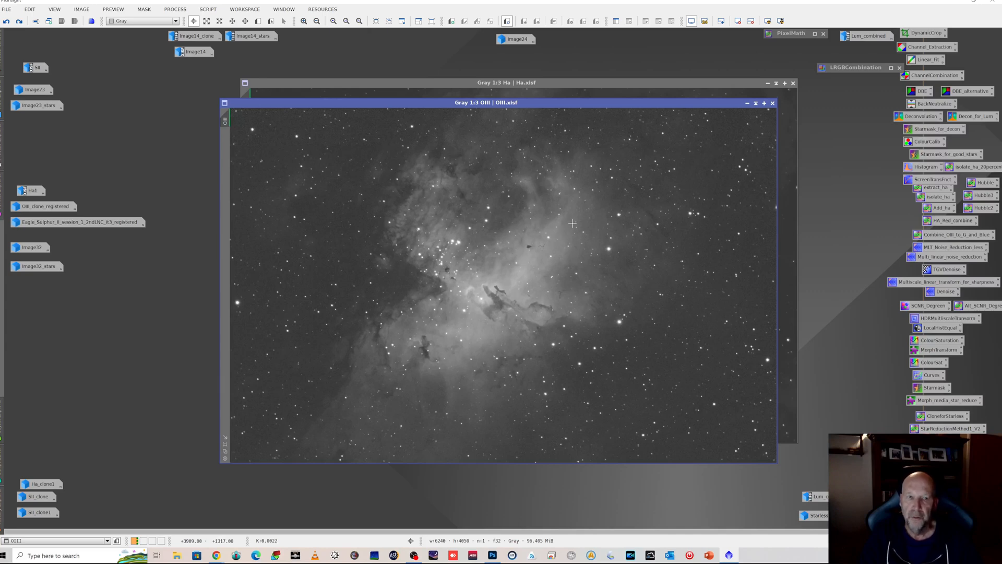
{"action": "left_click", "coordinate": [747, 103]}
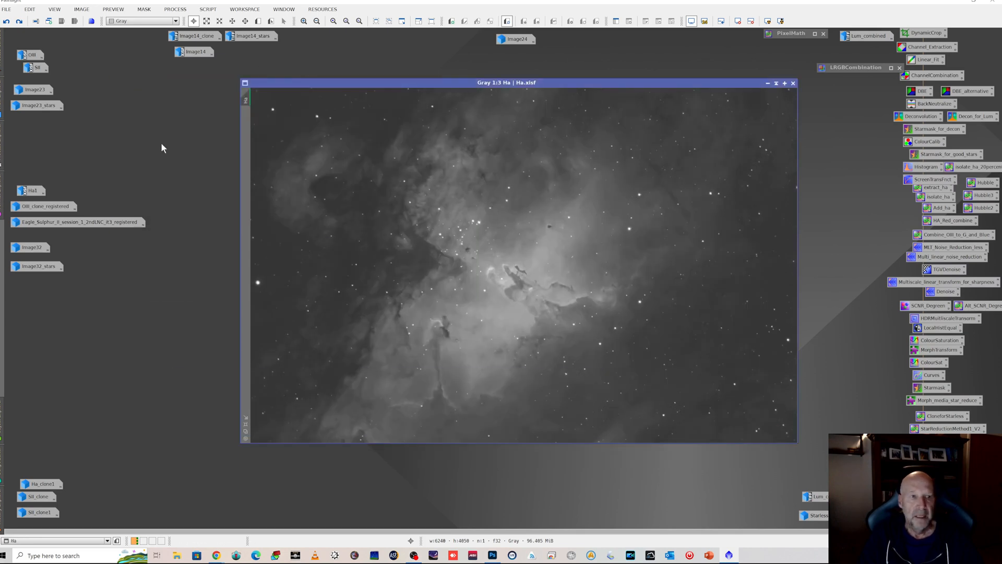
Restore the SII image and inspect its pillars and stars at 1:1 before returning to the full frame
{"action": "double_click", "coordinate": [35, 67]}
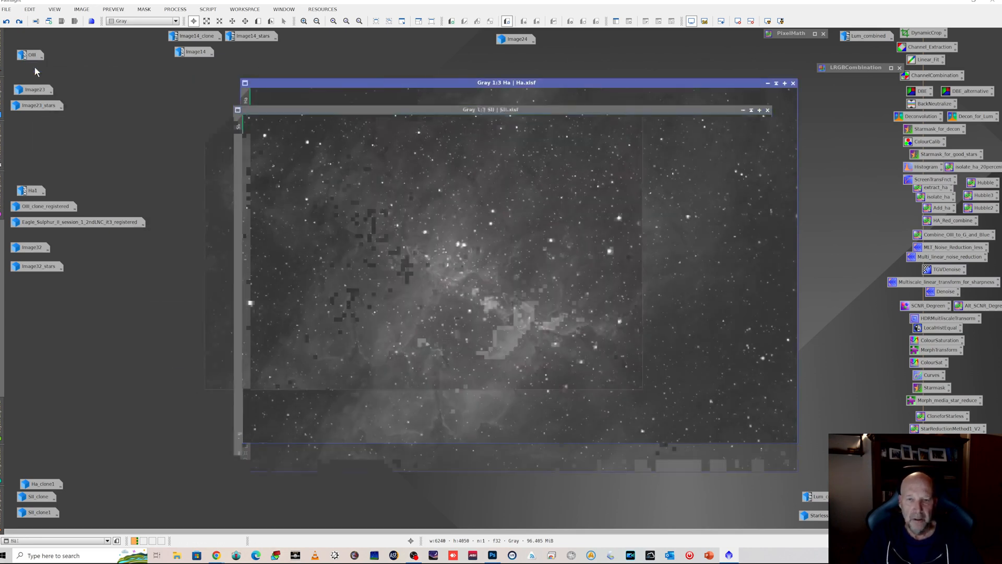
{"action": "scroll", "coordinate": [456, 338], "scroll_direction": "up", "scroll_amount": 2}
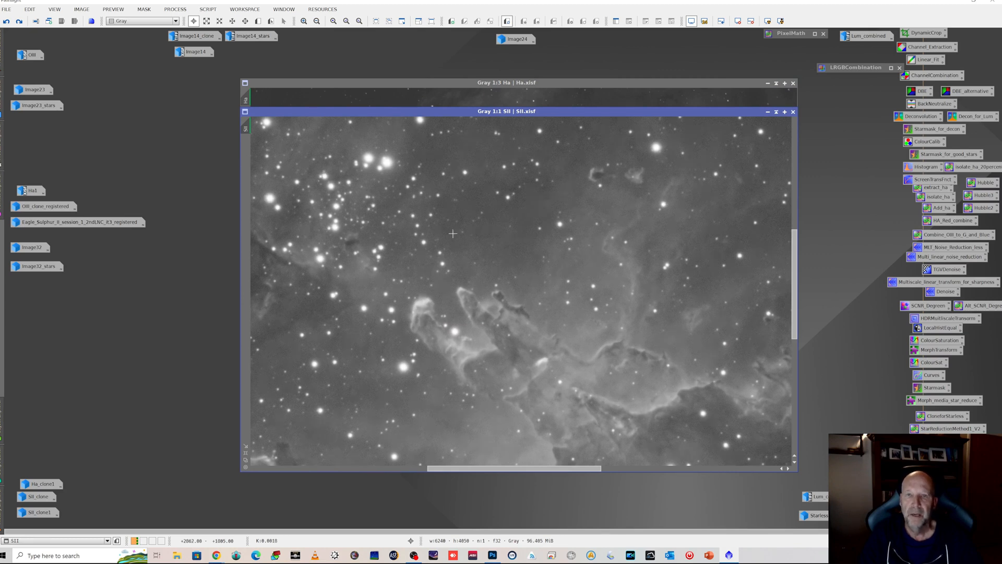
{"action": "scroll", "coordinate": [417, 332], "scroll_direction": "down", "scroll_amount": 1}
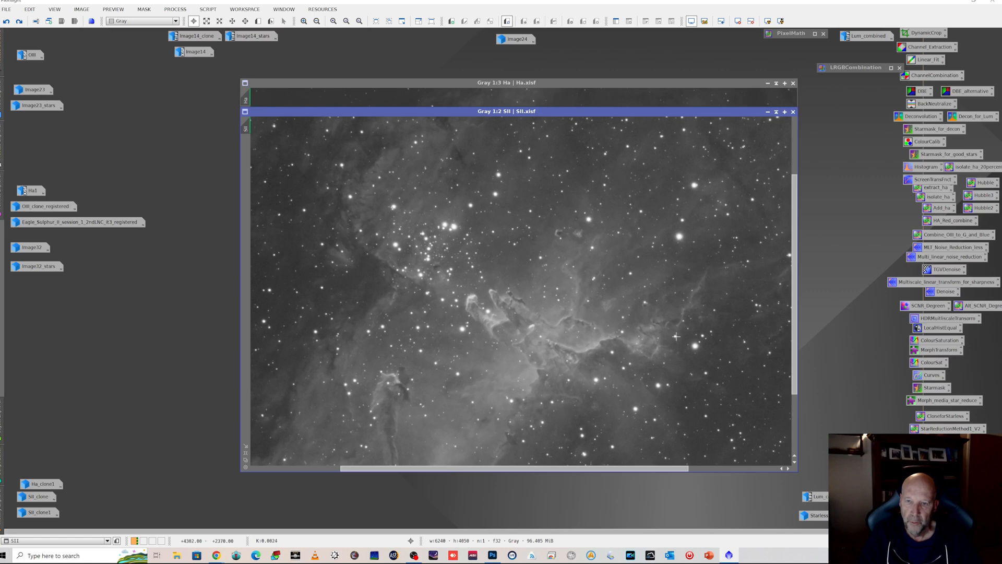
{"action": "scroll", "coordinate": [470, 282], "scroll_direction": "down", "scroll_amount": 1}
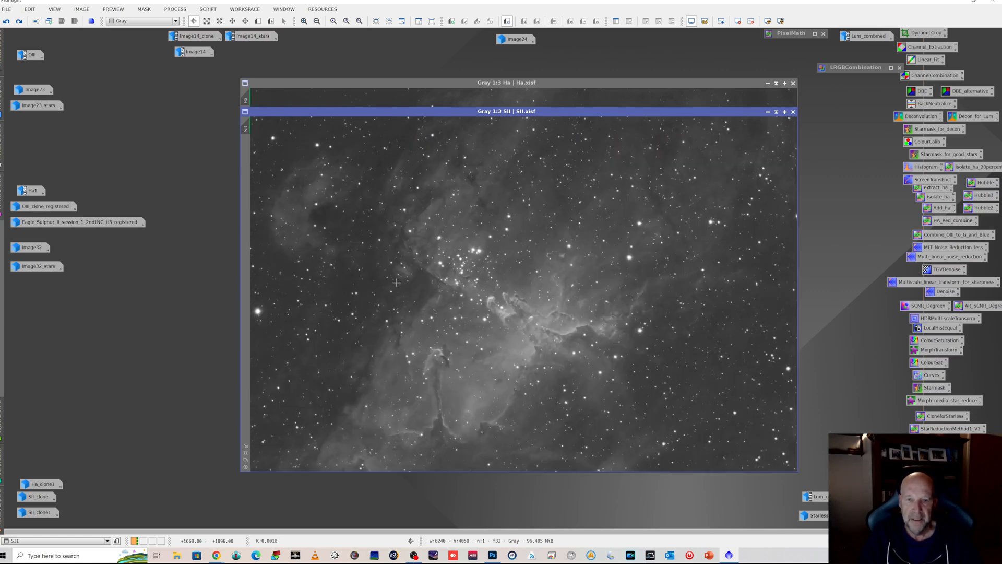
{"action": "scroll", "coordinate": [434, 295], "scroll_direction": "up", "scroll_amount": 2}
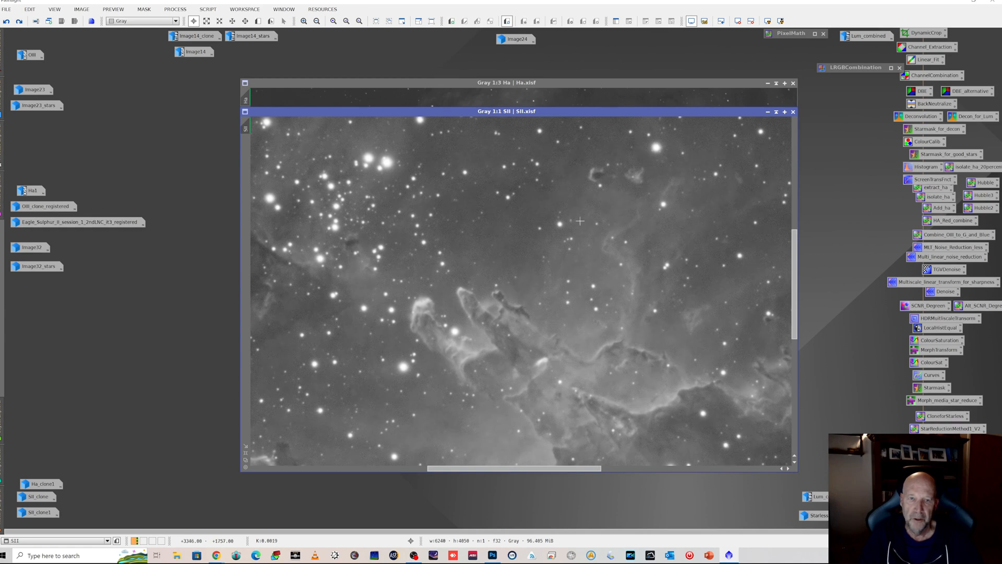
{"action": "scroll", "coordinate": [571, 259], "scroll_direction": "down", "scroll_amount": 2}
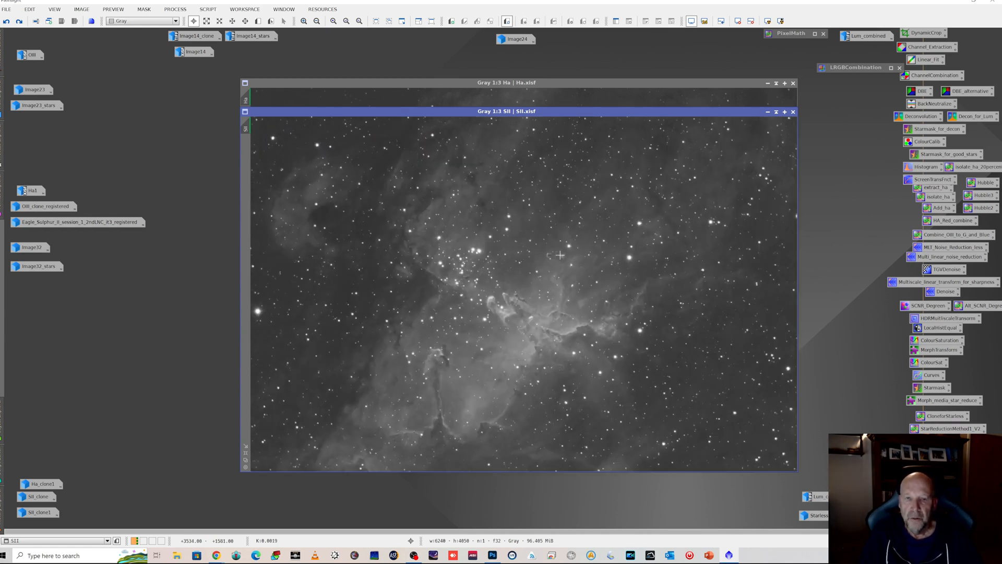
Spread the Ha and SII images side by side and briefly bring up the OIII image to compare their stars
{"action": "left_click_drag", "start_coordinate": [566, 112], "coordinate": [750, 93]}
{"action": "left_click_drag", "start_coordinate": [612, 82], "coordinate": [466, 95]}
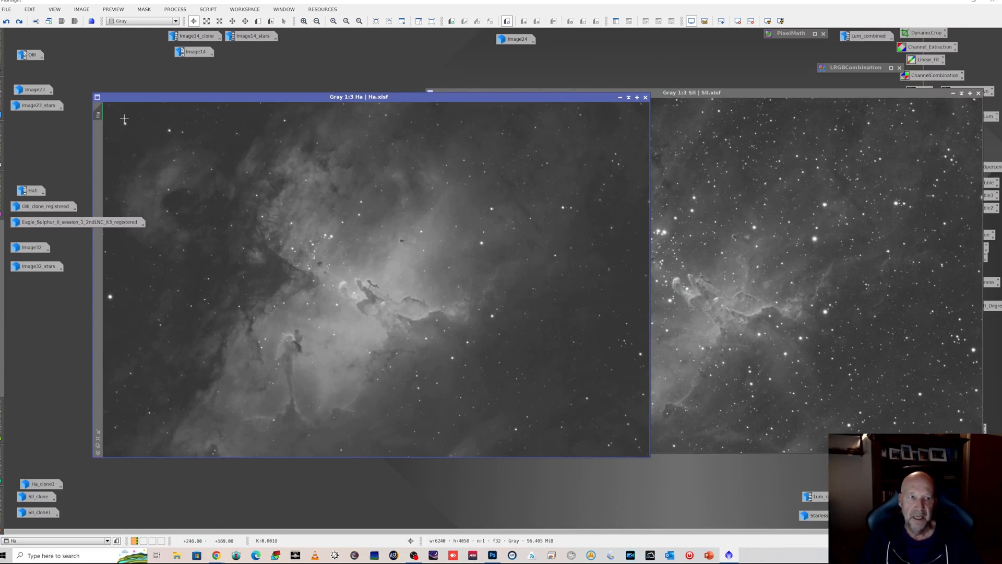
{"action": "left_click", "coordinate": [30, 58]}
{"action": "double_click", "coordinate": [30, 57]}
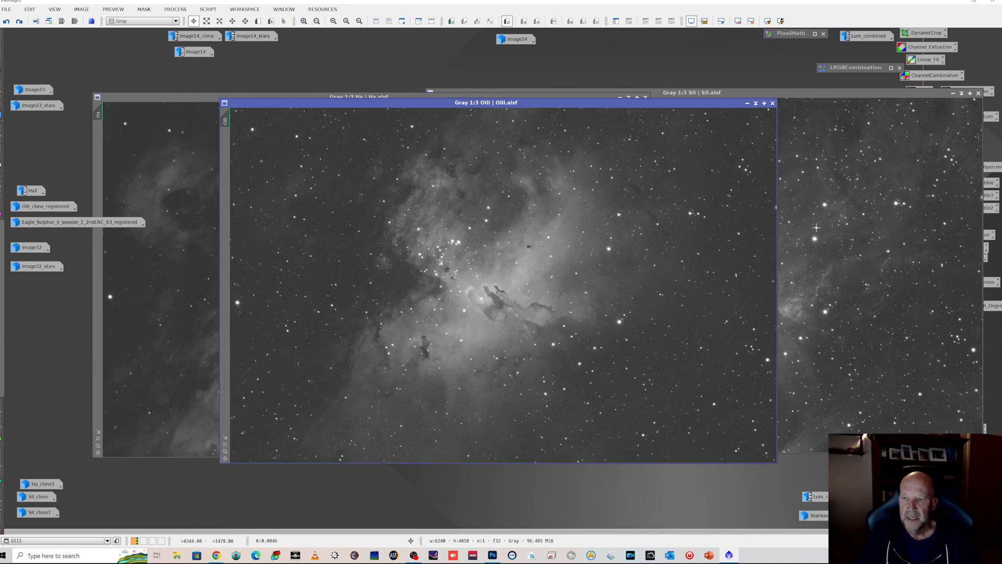
{"action": "left_click", "coordinate": [747, 103]}
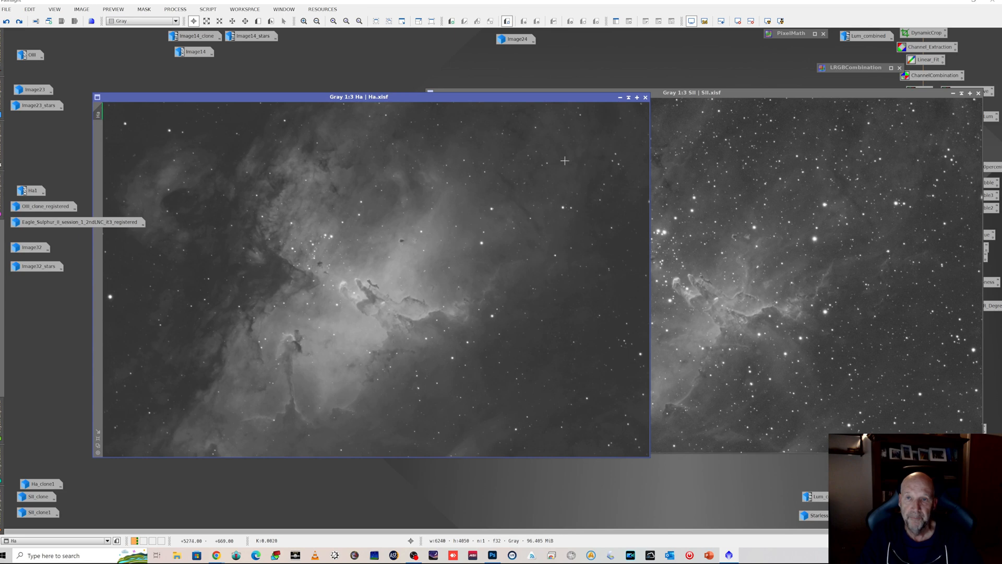
Leave only the SII image open in the workspace and review the star reduction expression in PixelMath
{"action": "left_click", "coordinate": [620, 98]}
{"action": "left_click_drag", "start_coordinate": [740, 92], "coordinate": [530, 94]}
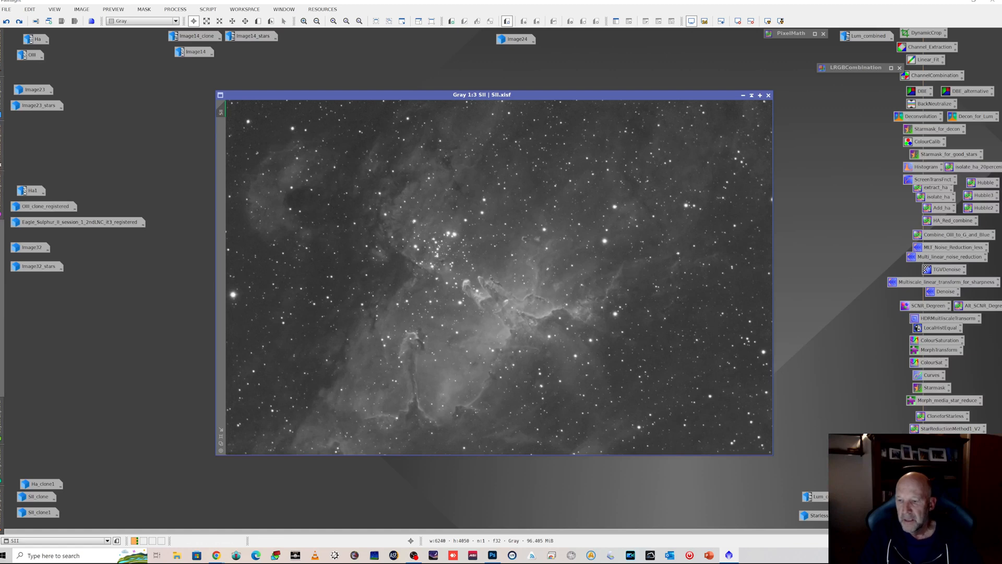
{"action": "left_click", "coordinate": [815, 34]}
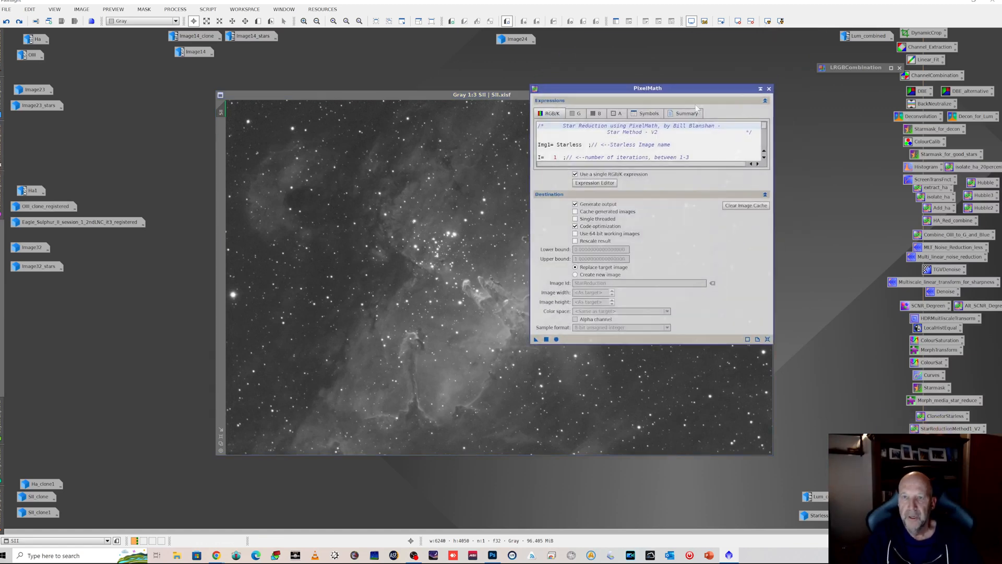
{"action": "left_click_drag", "start_coordinate": [693, 94], "coordinate": [687, 84]}
{"action": "scroll", "coordinate": [759, 121], "scroll_direction": "down", "scroll_amount": 2}
{"action": "scroll", "coordinate": [759, 122], "scroll_direction": "up", "scroll_amount": 2}
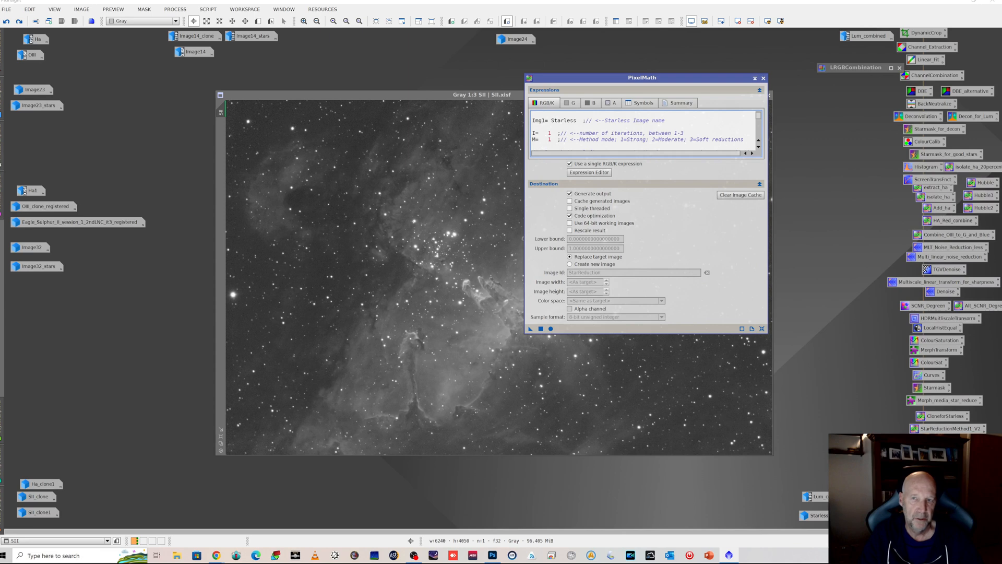
{"action": "left_click", "coordinate": [755, 78]}
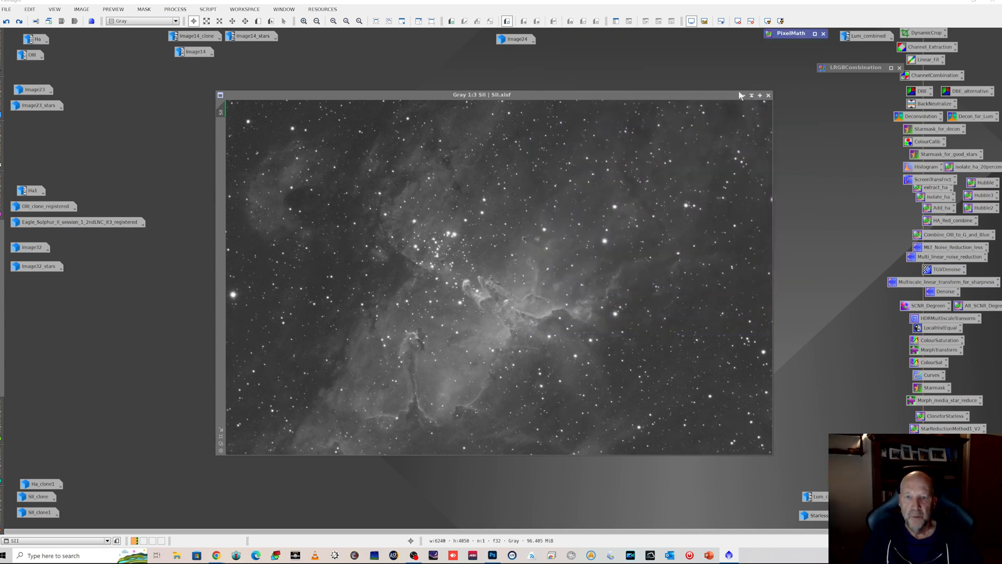
Restore the OIII image, place it over the SII image, and redo its star reduction
{"action": "double_click", "coordinate": [33, 54]}
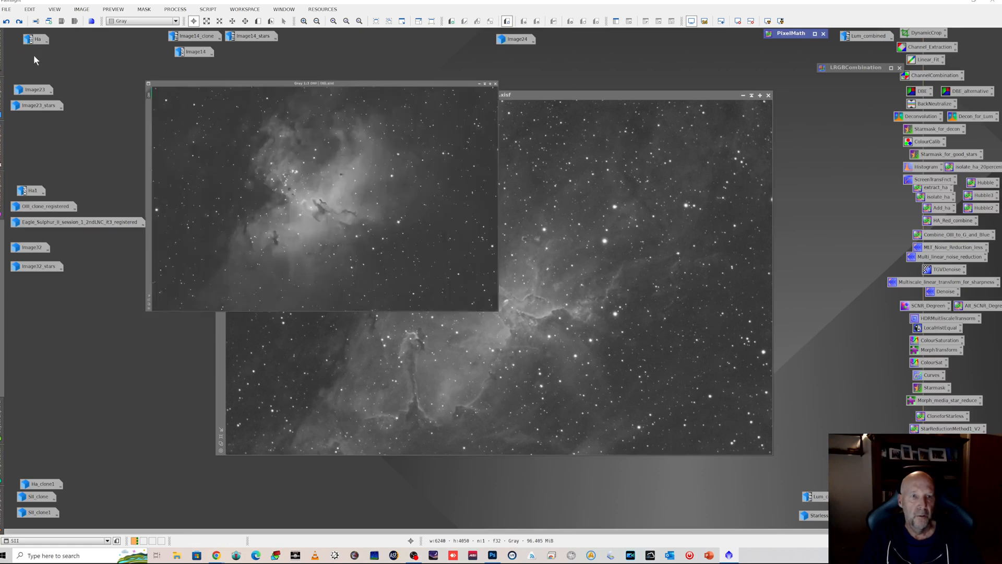
{"action": "left_click_drag", "start_coordinate": [539, 98], "coordinate": [555, 95]}
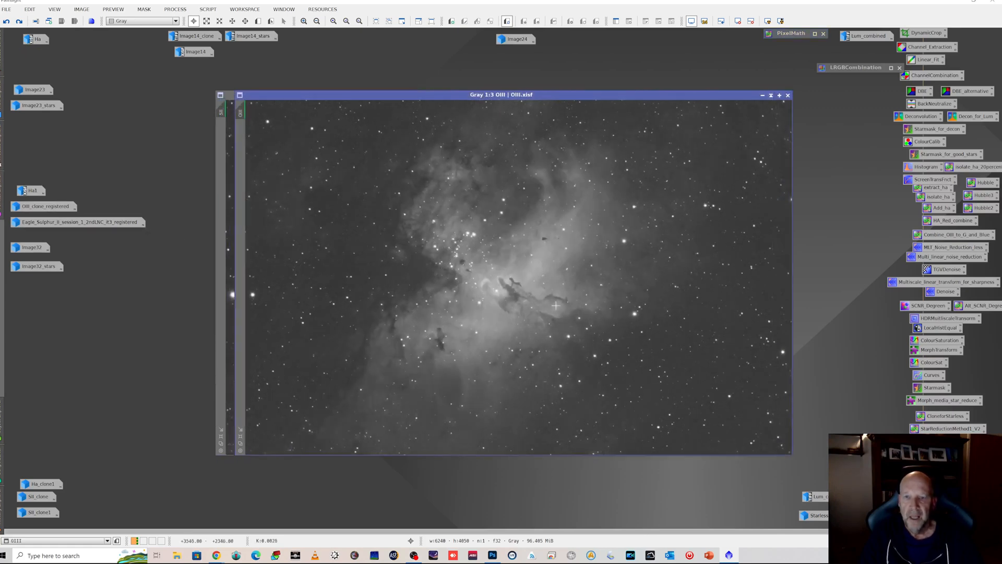
{"action": "left_click", "coordinate": [20, 22]}
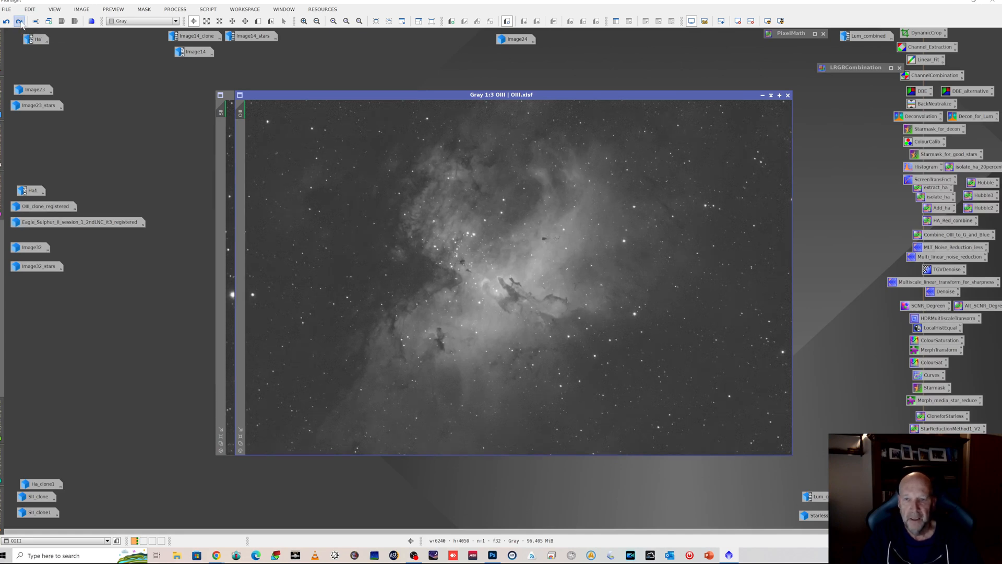
Bring up the Ha image against the OIII image for comparison and minimise both, leaving the SII image open
{"action": "double_click", "coordinate": [36, 40]}
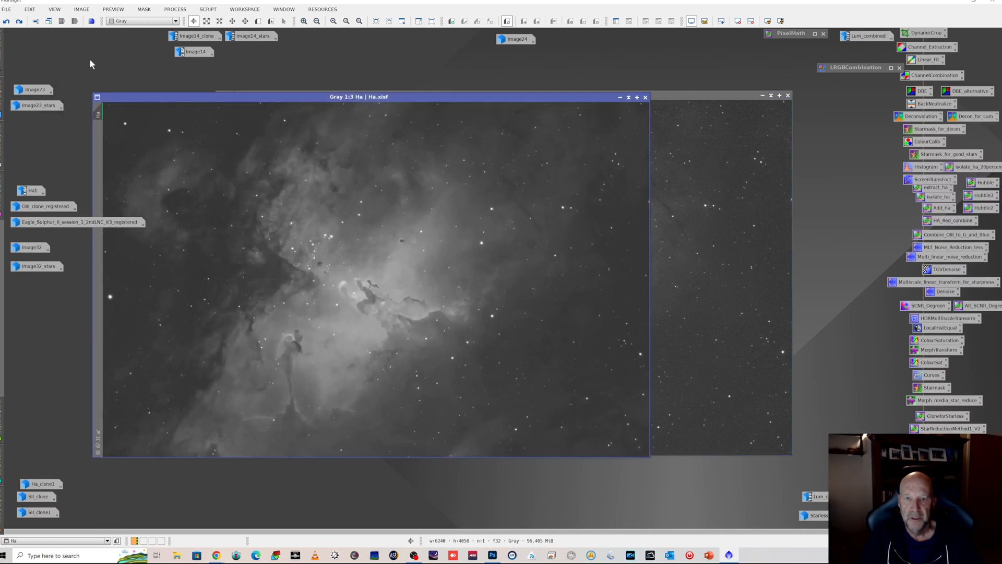
{"action": "left_click_drag", "start_coordinate": [442, 96], "coordinate": [570, 259]}
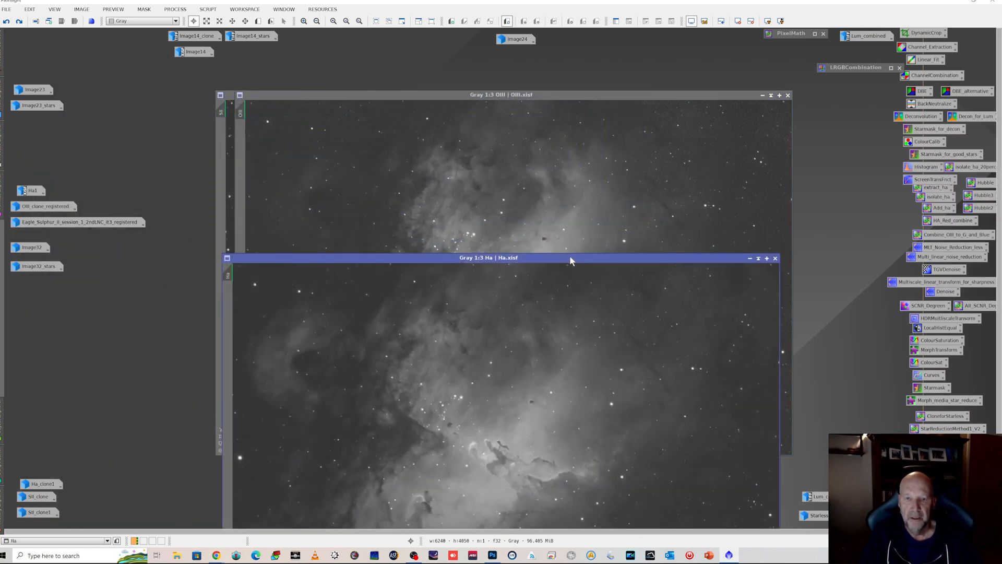
{"action": "left_click", "coordinate": [750, 258]}
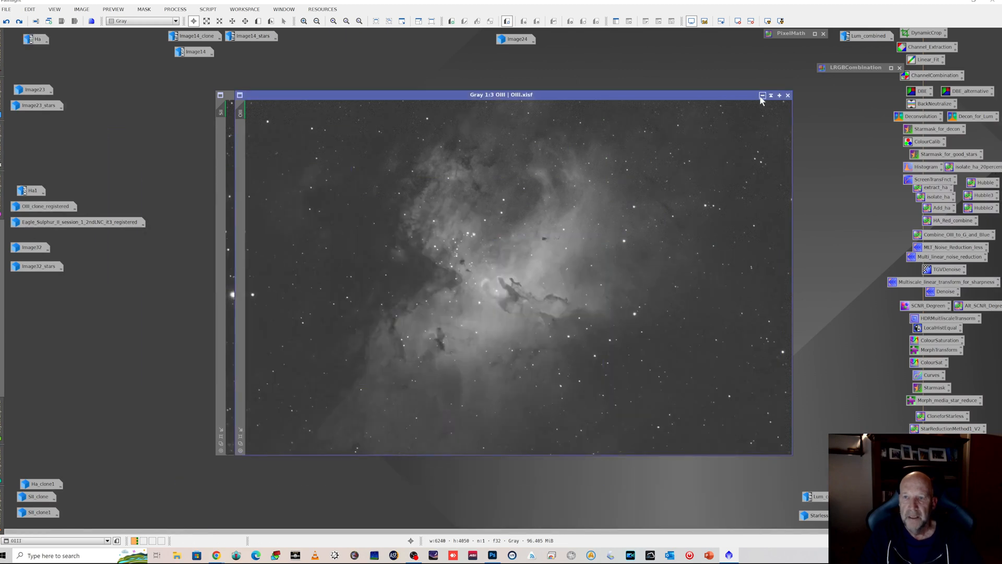
{"action": "left_click", "coordinate": [762, 96]}
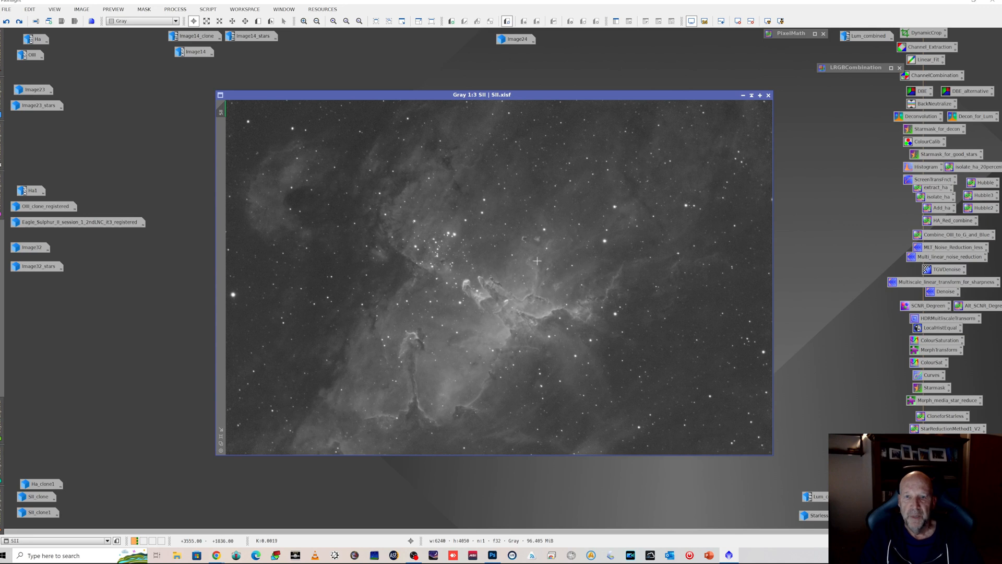
Minimise the SII image, restore the colour image Image23, and move it aside to leave room for a comparison
{"action": "left_click", "coordinate": [743, 96]}
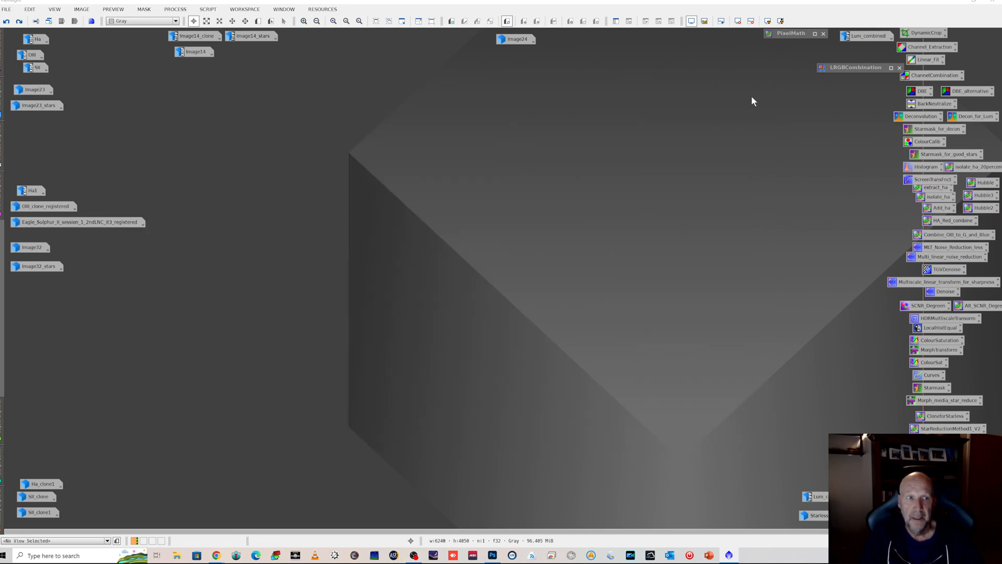
{"action": "double_click", "coordinate": [33, 88]}
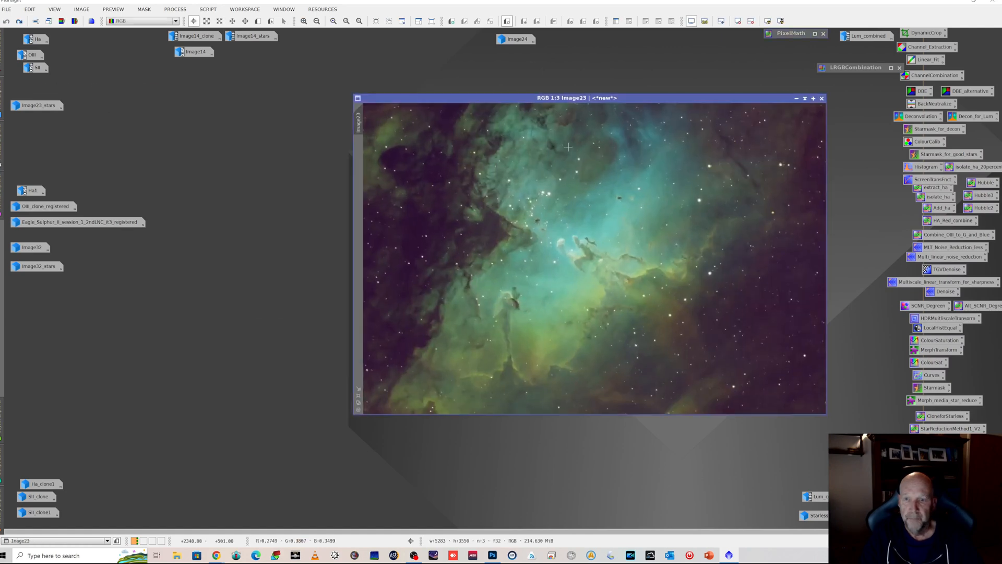
{"action": "left_click_drag", "start_coordinate": [655, 98], "coordinate": [739, 117]}
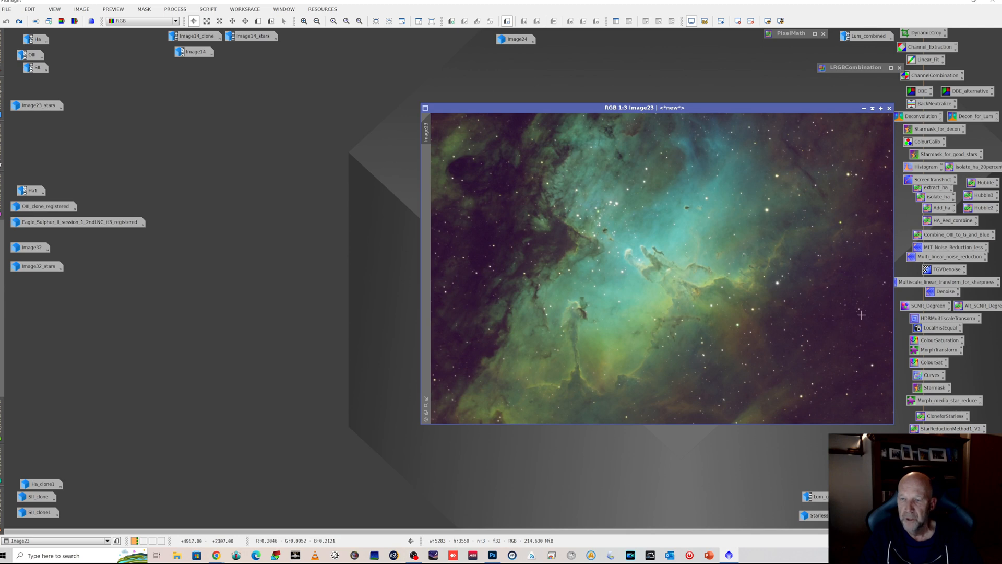
{"action": "left_click_drag", "start_coordinate": [807, 109], "coordinate": [813, 107]}
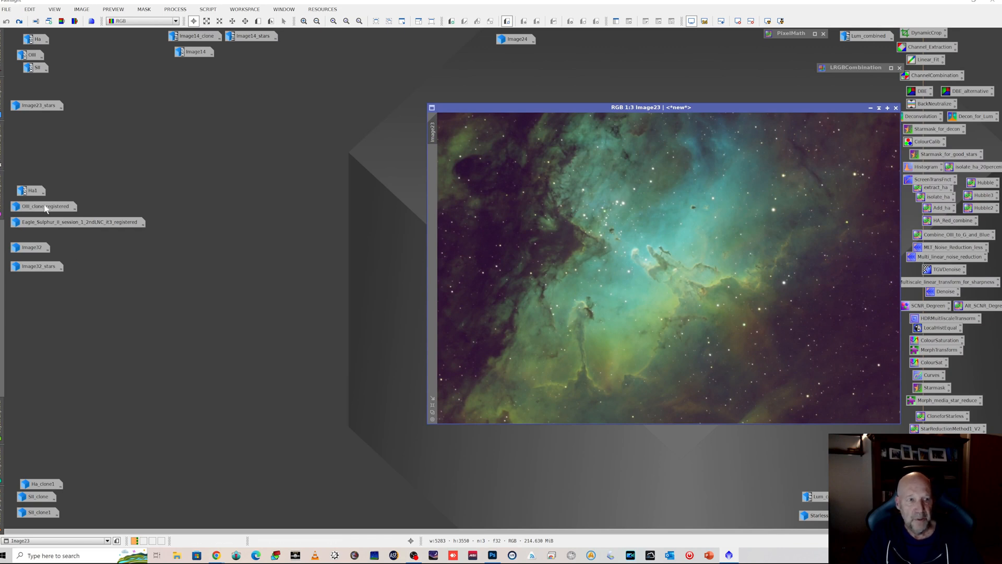
Briefly bring up the registered sulphur image, minimise it, and restore Image32 level with Image23 for comparison
{"action": "double_click", "coordinate": [47, 222]}
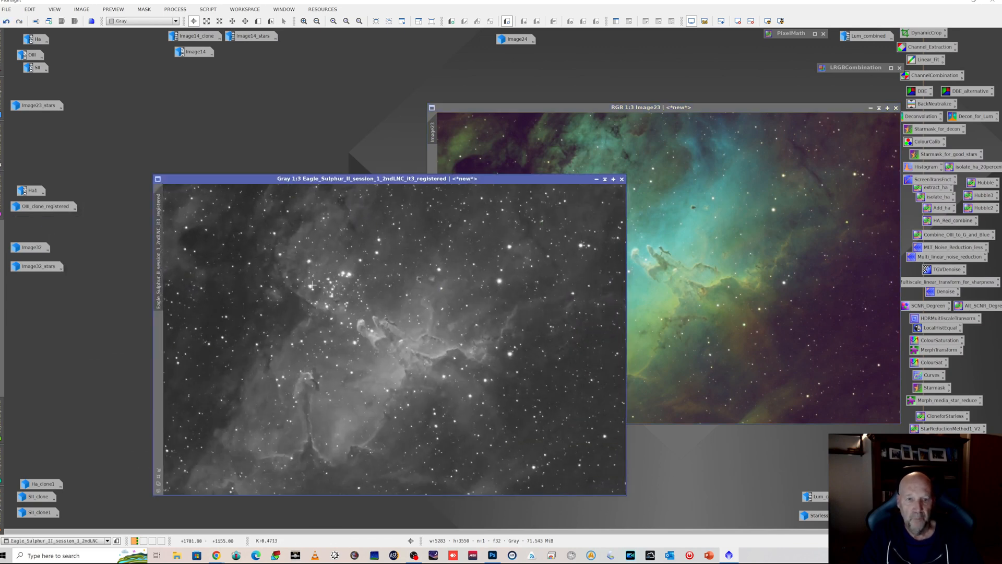
{"action": "left_click", "coordinate": [596, 180]}
{"action": "mouse_move", "coordinate": [52, 207]}
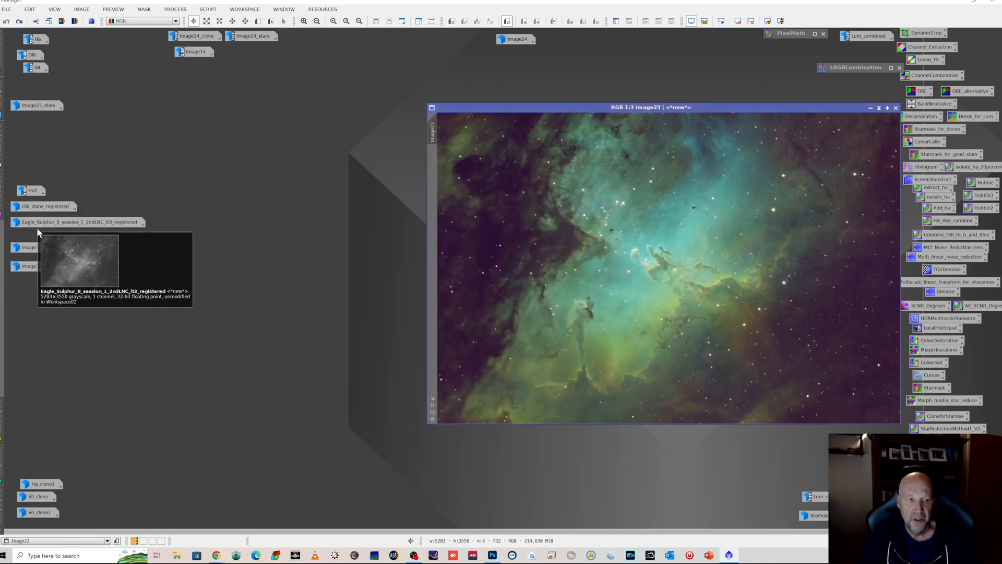
{"action": "double_click", "coordinate": [31, 247]}
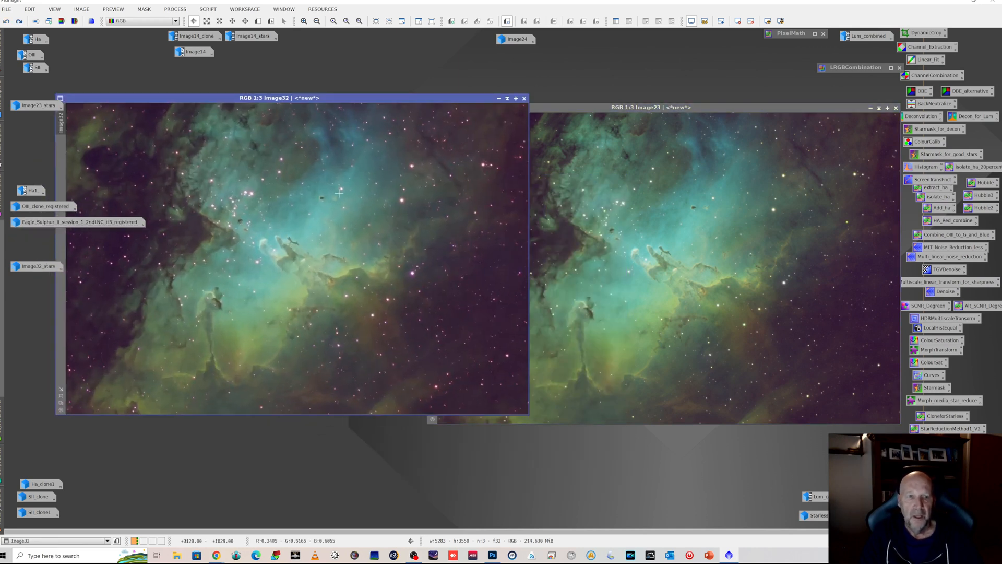
{"action": "left_click_drag", "start_coordinate": [383, 98], "coordinate": [402, 107]}
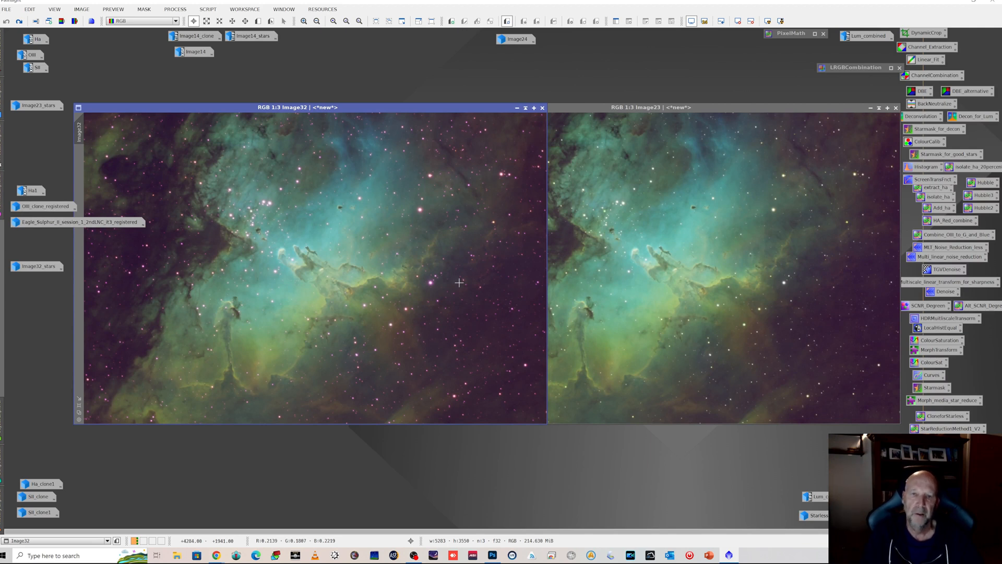
Redo two edits on Image32 to reach its inverted and back-to-normal versions, and examine its bright star cluster at 2:1
{"action": "left_click", "coordinate": [19, 21]}
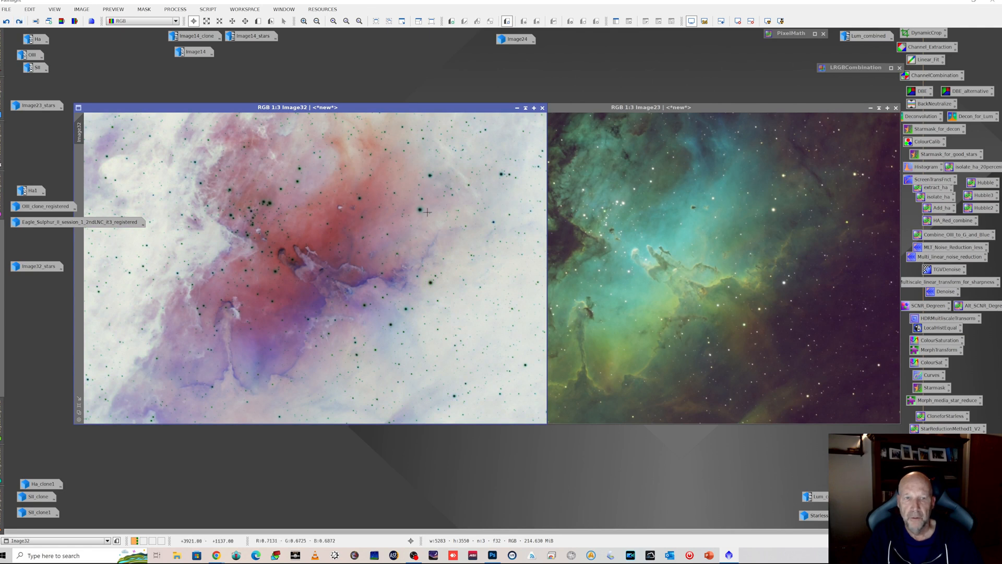
{"action": "left_click", "coordinate": [19, 21]}
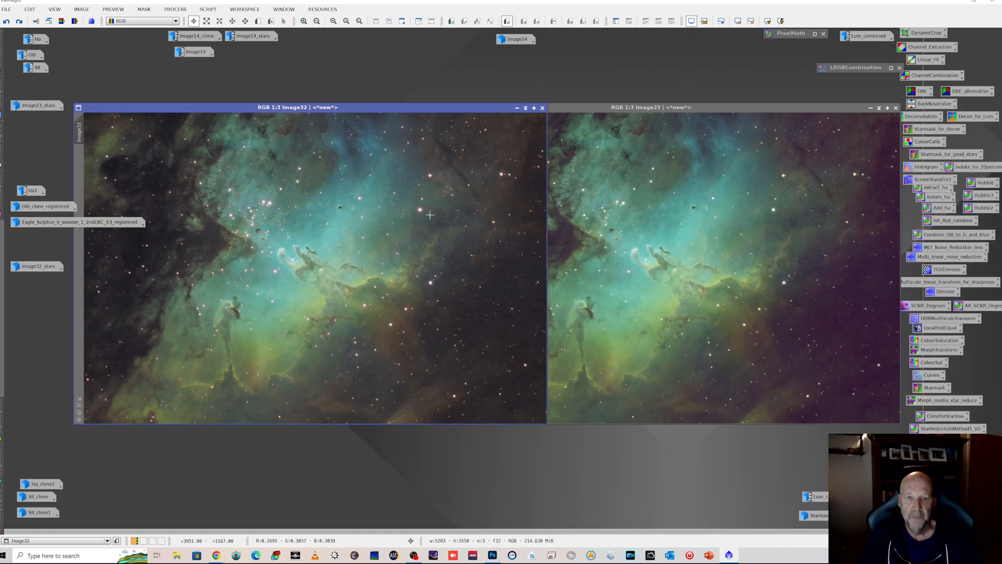
{"action": "scroll", "coordinate": [319, 274], "scroll_direction": "up", "scroll_amount": 2}
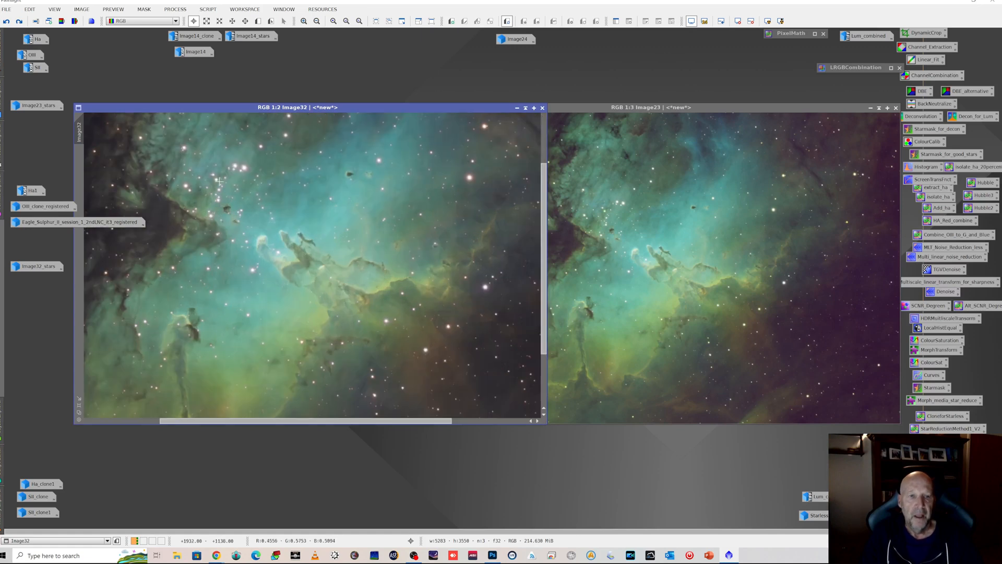
{"action": "left_click_drag", "start_coordinate": [544, 283], "coordinate": [545, 201]}
{"action": "left_click_drag", "start_coordinate": [374, 421], "coordinate": [315, 422]}
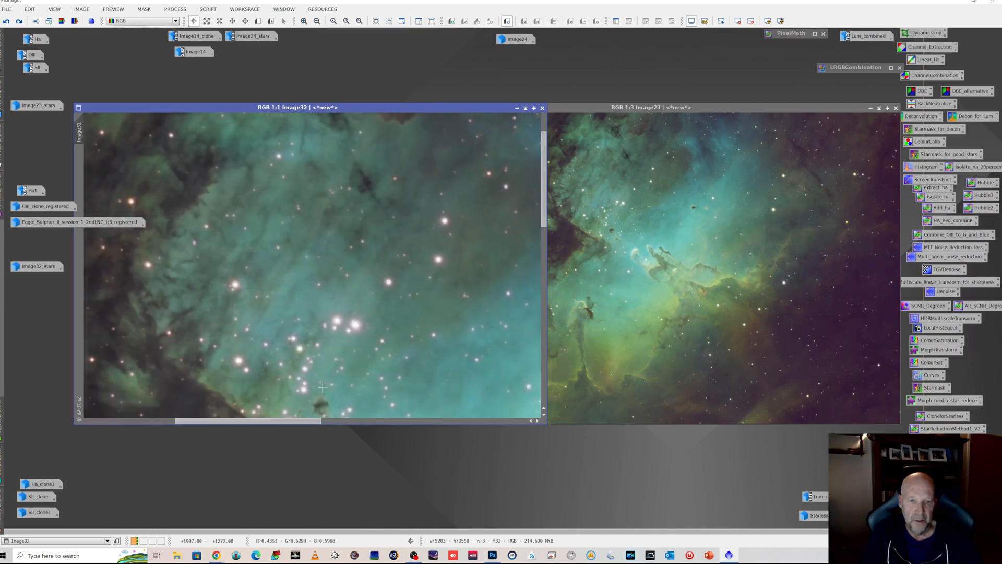
{"action": "scroll", "coordinate": [339, 323], "scroll_direction": "down", "scroll_amount": 1}
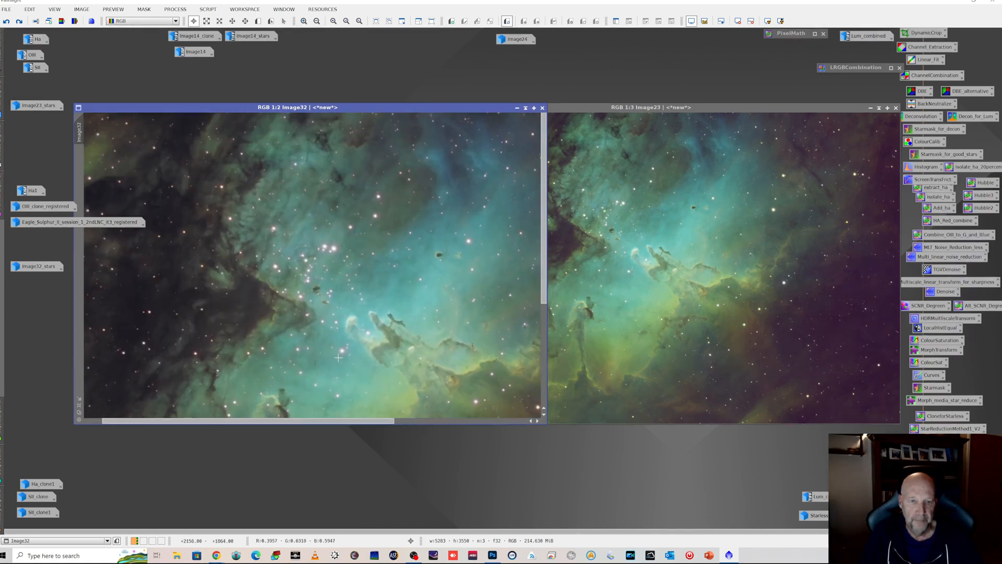
{"action": "scroll", "coordinate": [350, 258], "scroll_direction": "up", "scroll_amount": 2}
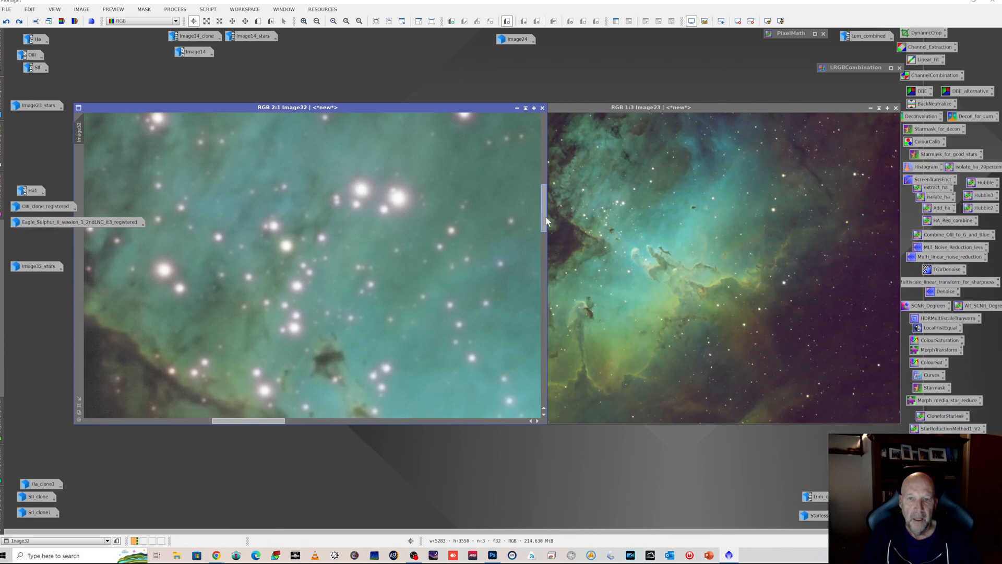
{"action": "left_click_drag", "start_coordinate": [544, 217], "coordinate": [547, 202]}
Match Image23's zoom and view to Image32 and arrange both windows side by side to compare their star halos
{"action": "left_click_drag", "start_coordinate": [609, 109], "coordinate": [697, 113]}
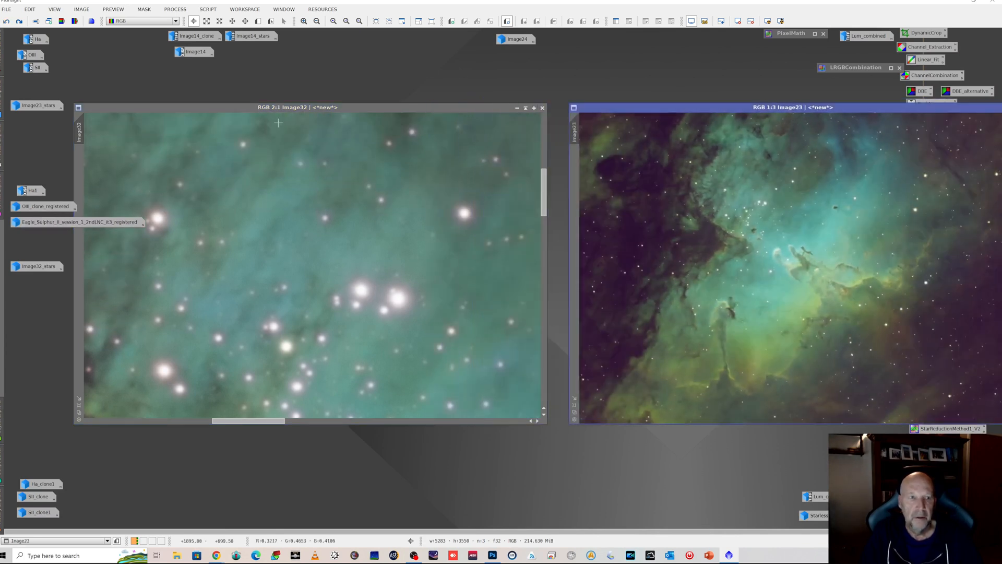
{"action": "left_click_drag", "start_coordinate": [83, 126], "coordinate": [633, 131]}
{"action": "left_click_drag", "start_coordinate": [706, 108], "coordinate": [567, 108]}
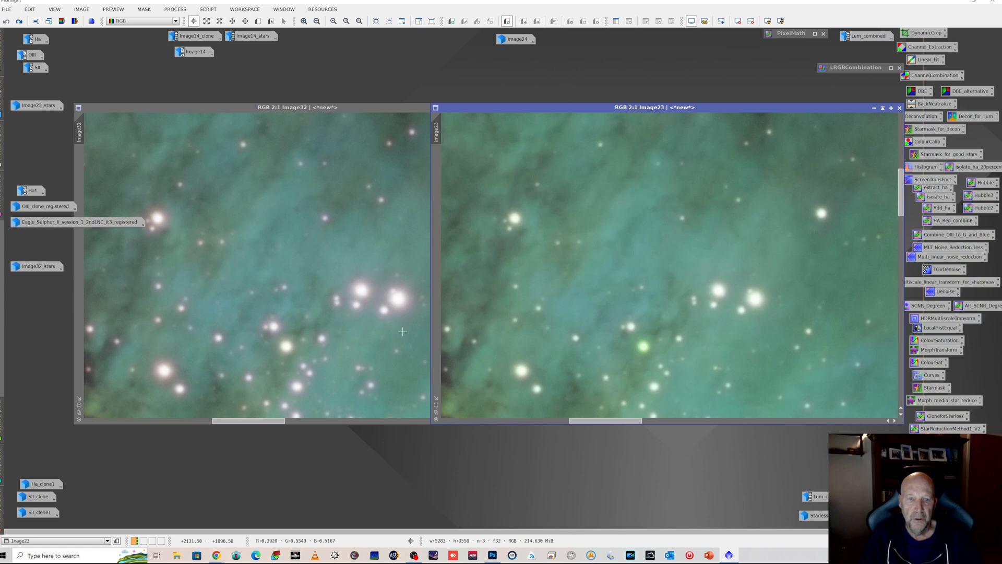
{"action": "left_click_drag", "start_coordinate": [379, 108], "coordinate": [485, 103]}
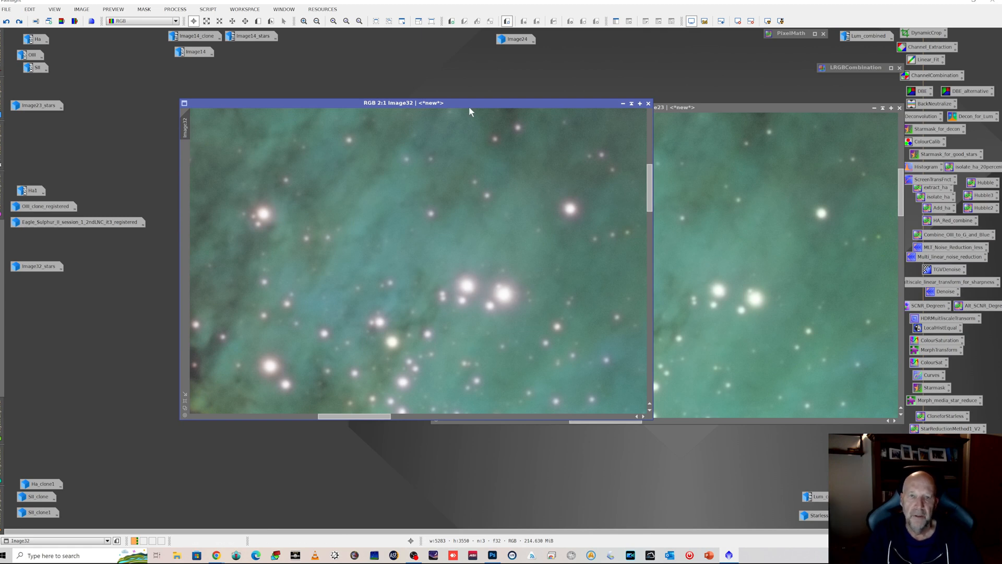
{"action": "left_click_drag", "start_coordinate": [470, 102], "coordinate": [339, 100]}
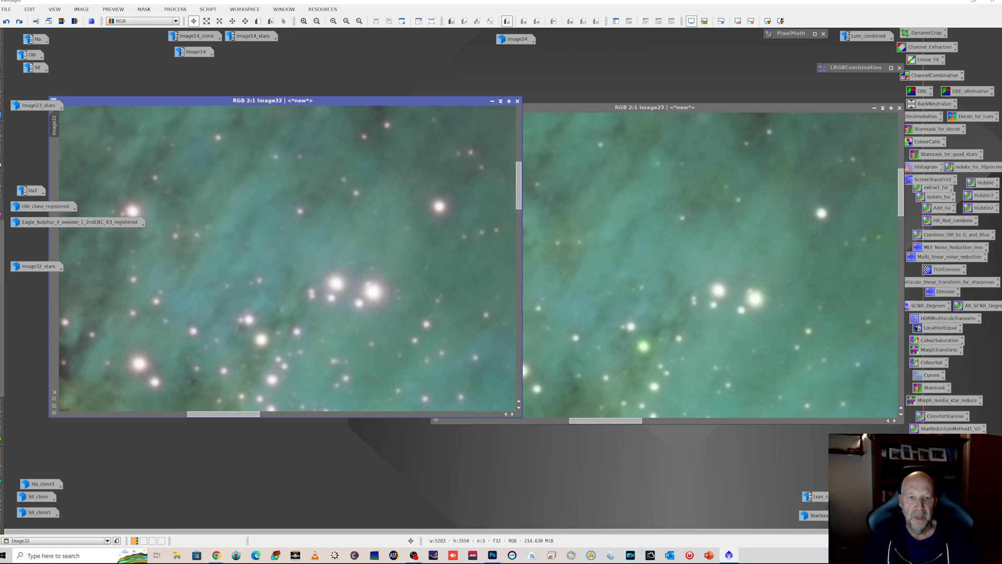
Redo the star removal on Image32, and redo three edits on Image23 up to its starless version
{"action": "left_click", "coordinate": [19, 22]}
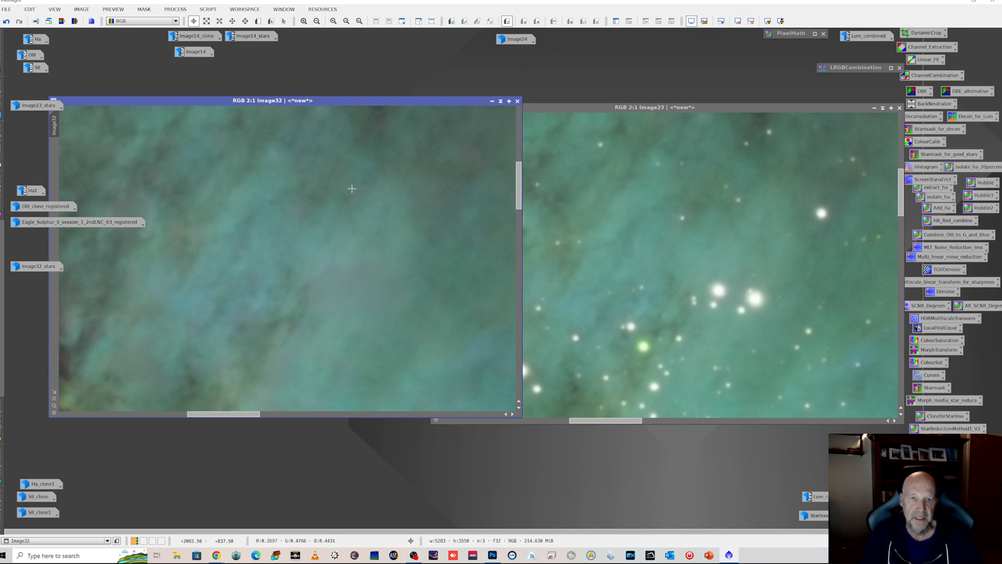
{"action": "left_click", "coordinate": [694, 240]}
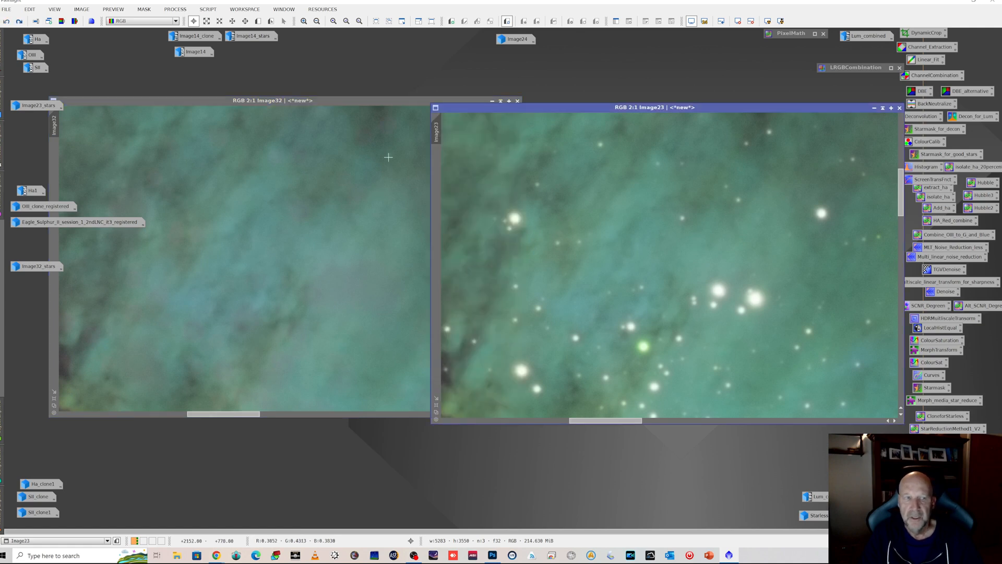
{"action": "left_click", "coordinate": [22, 23]}
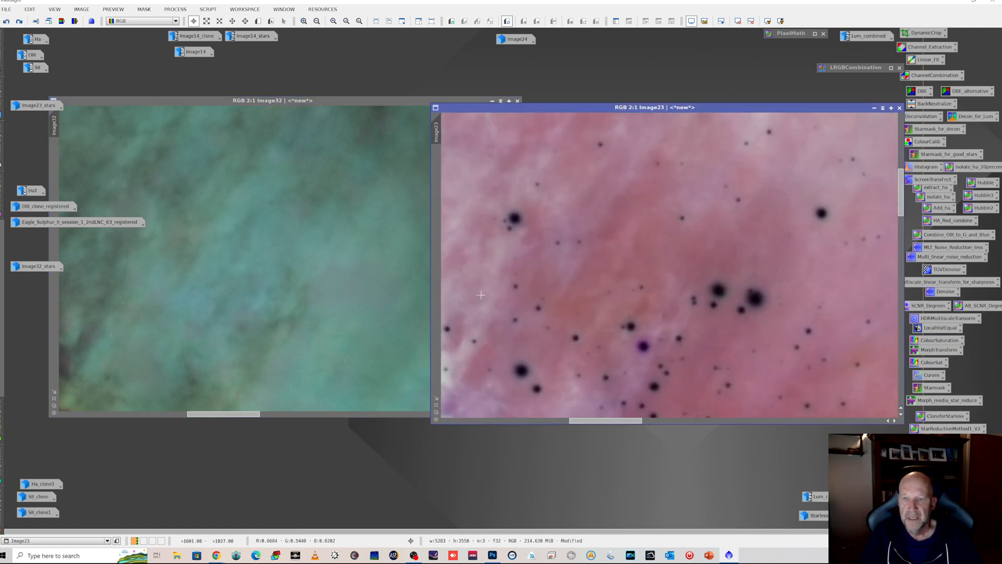
{"action": "left_click", "coordinate": [20, 23]}
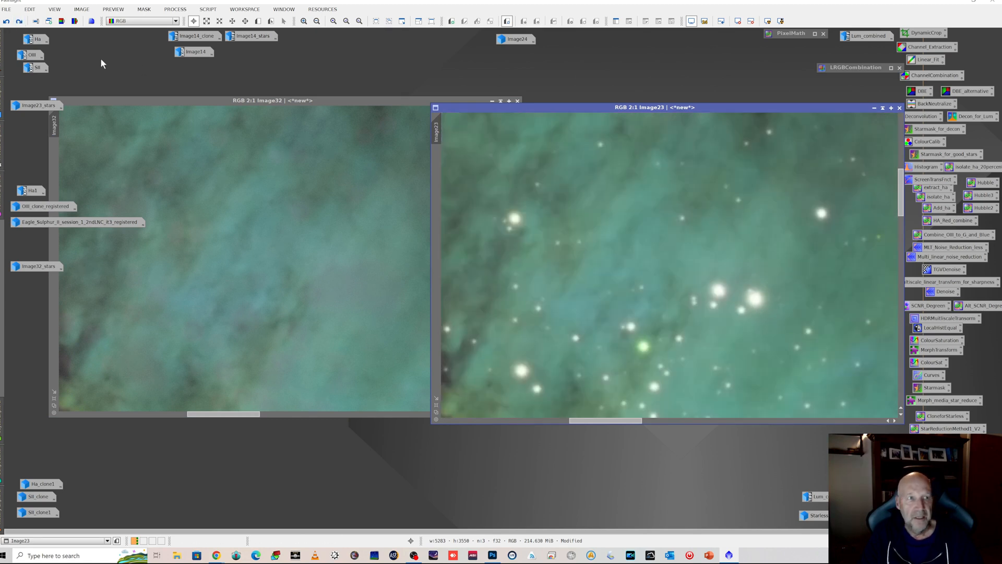
{"action": "left_click", "coordinate": [19, 22]}
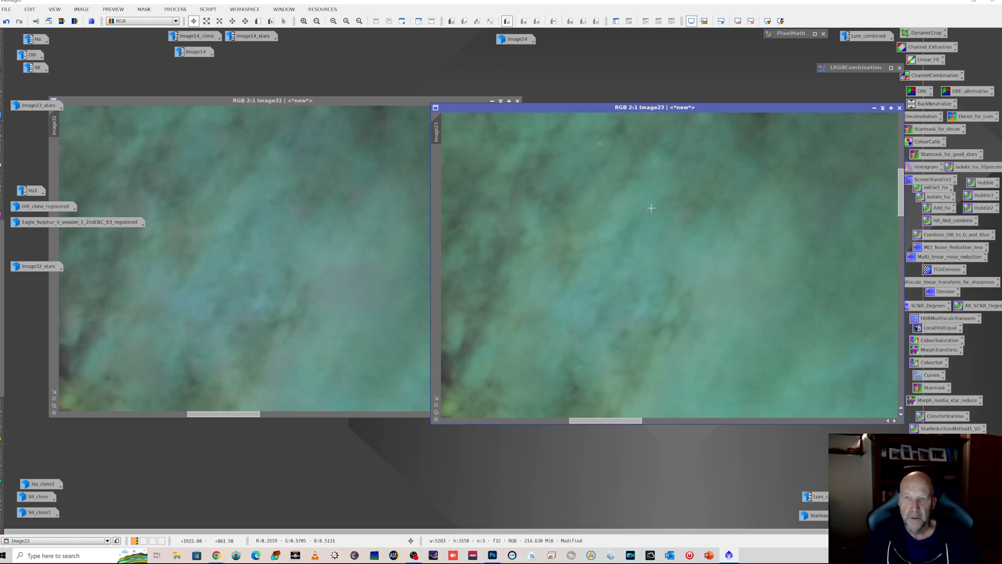
Compare the starless Image23 and Image32 at reduced zoom and minimise both images
{"action": "scroll", "coordinate": [699, 267], "scroll_direction": "down", "scroll_amount": 3}
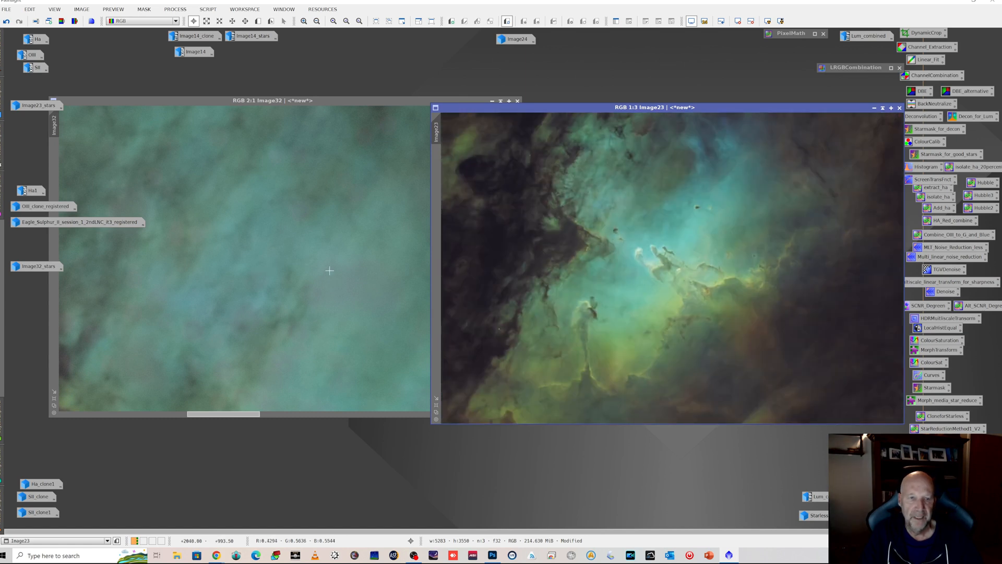
{"action": "scroll", "coordinate": [330, 270], "scroll_direction": "down", "scroll_amount": 2}
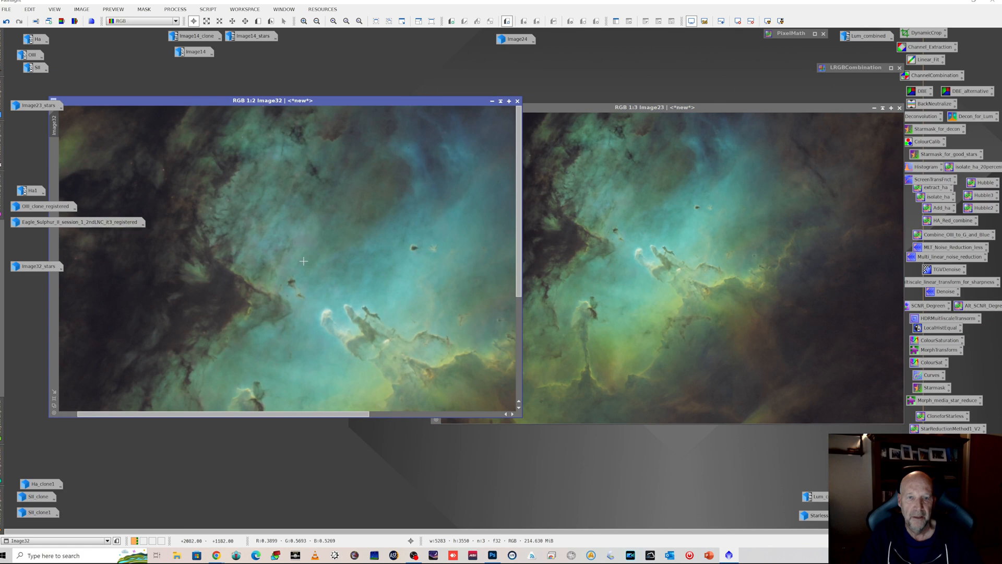
{"action": "scroll", "coordinate": [304, 260], "scroll_direction": "down", "scroll_amount": 1}
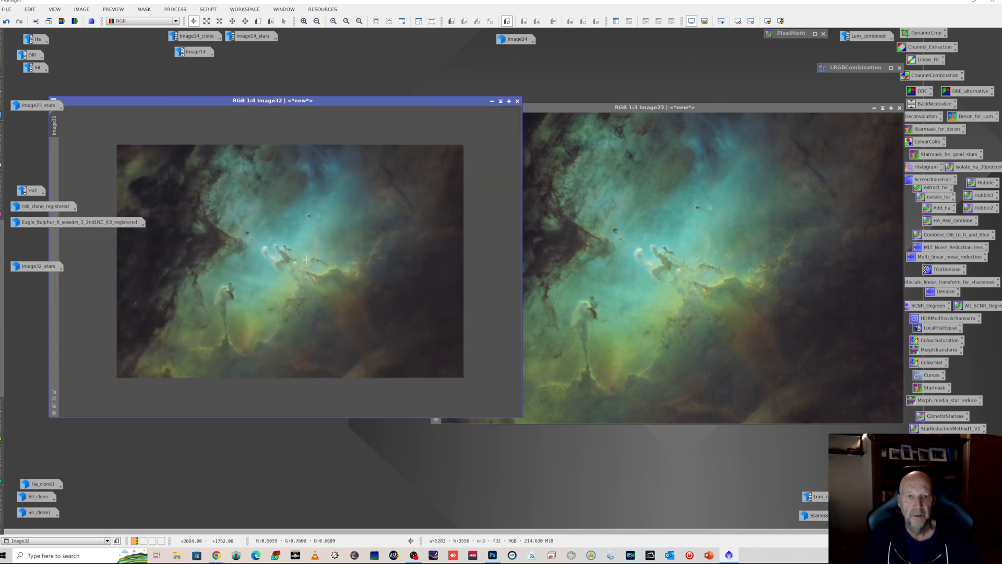
{"action": "left_click", "coordinate": [491, 102]}
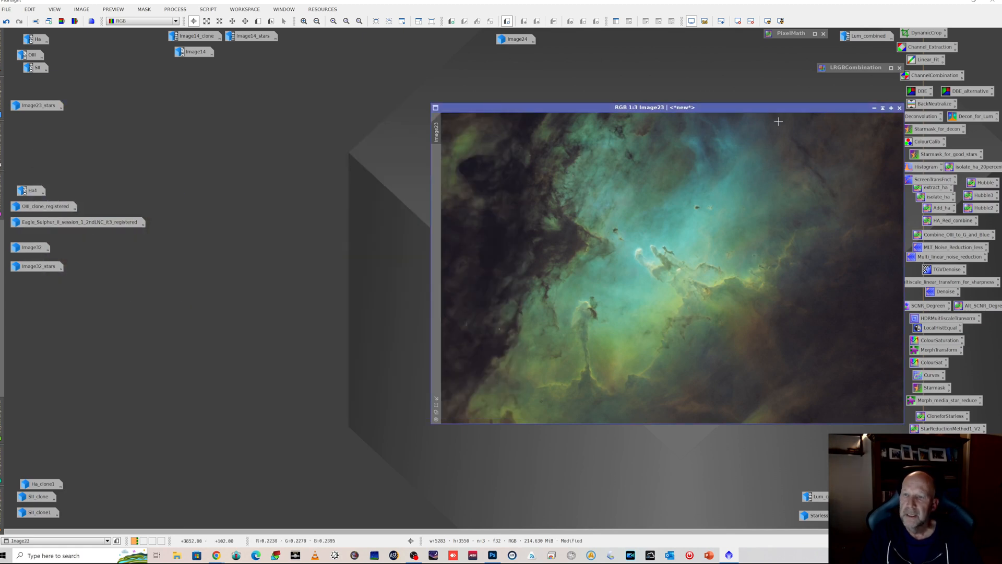
{"action": "left_click_drag", "start_coordinate": [777, 109], "coordinate": [648, 139]}
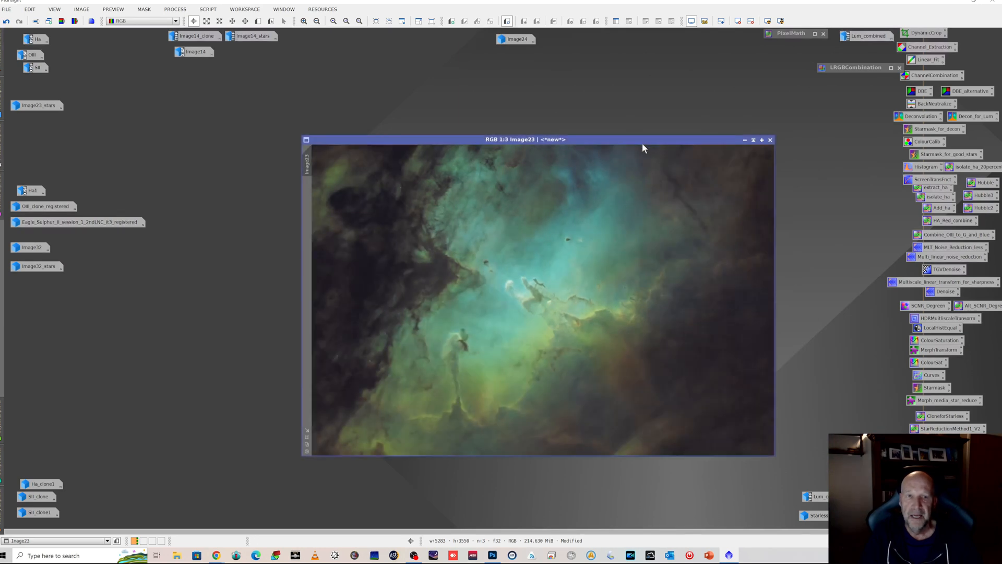
{"action": "double_click", "coordinate": [642, 143]}
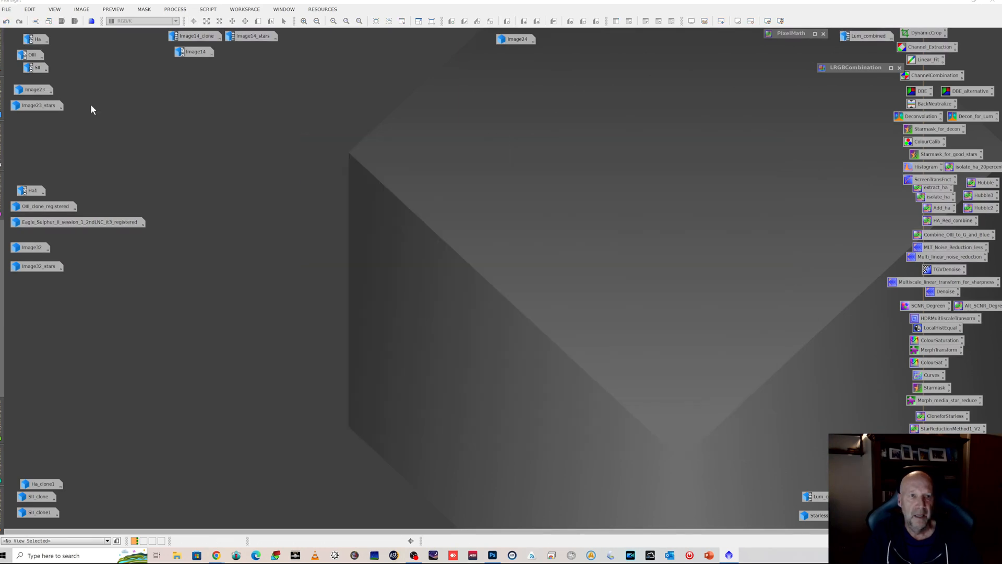
Restore Image14 and run the CorrectMagentaStars script on it with amount 0.80 and no mask
{"action": "double_click", "coordinate": [188, 52]}
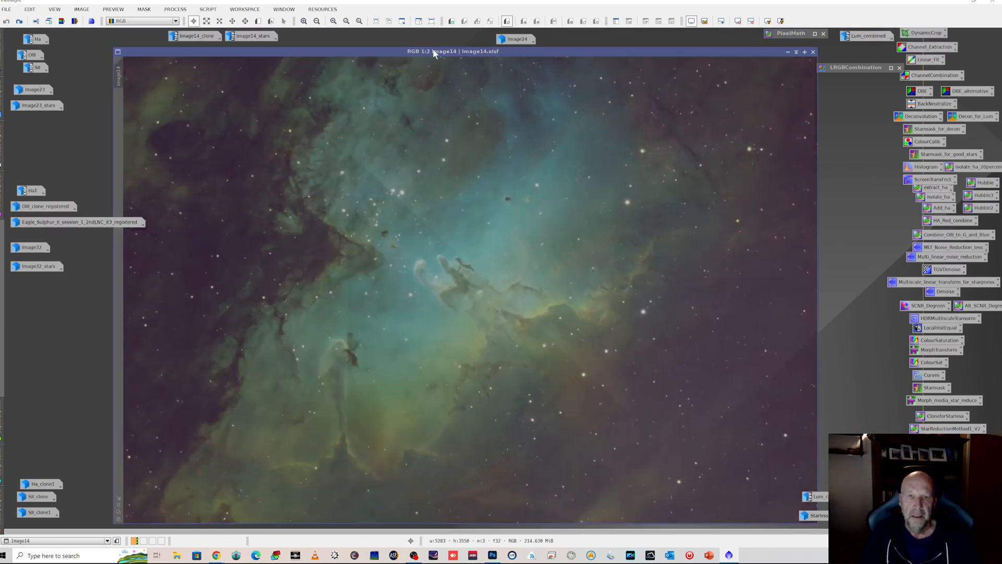
{"action": "left_click_drag", "start_coordinate": [424, 52], "coordinate": [447, 44]}
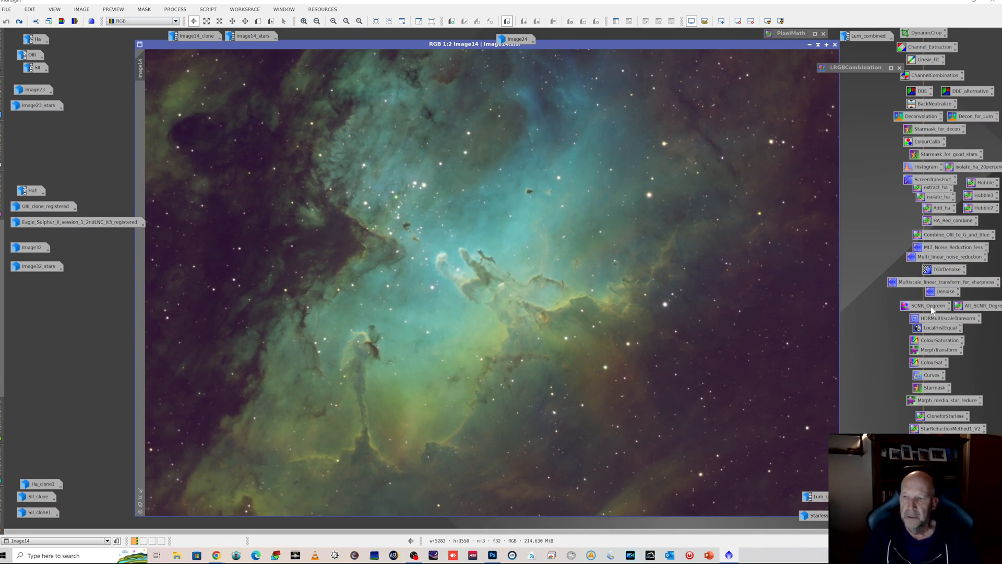
{"action": "left_click", "coordinate": [202, 10]}
{"action": "mouse_move", "coordinate": [227, 125]}
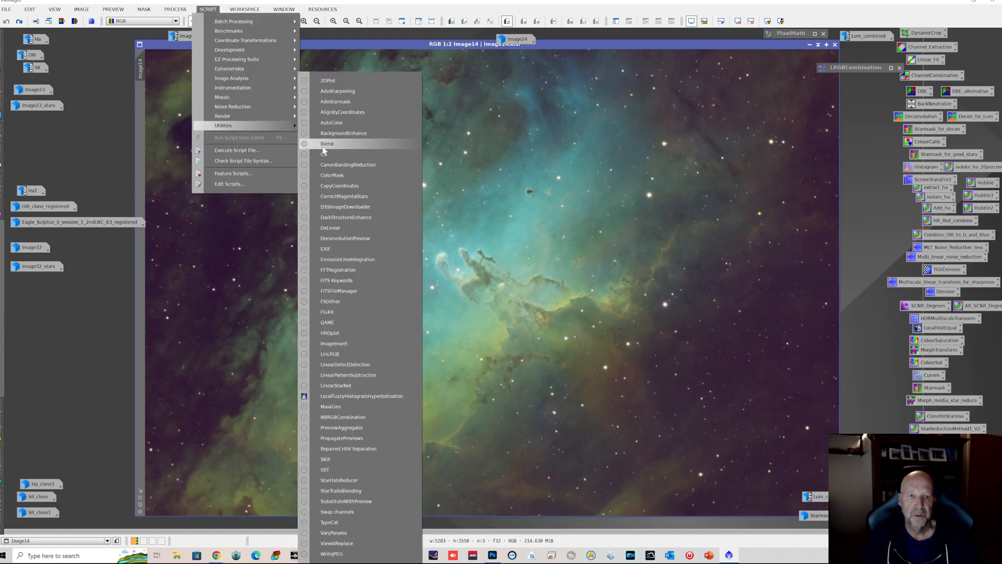
{"action": "left_click", "coordinate": [363, 198]}
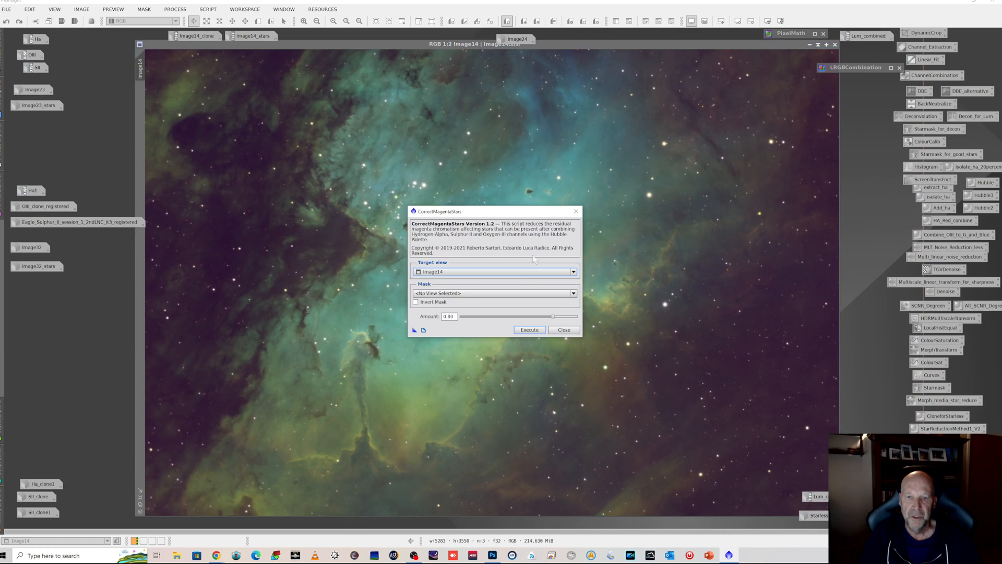
{"action": "left_click", "coordinate": [529, 330]}
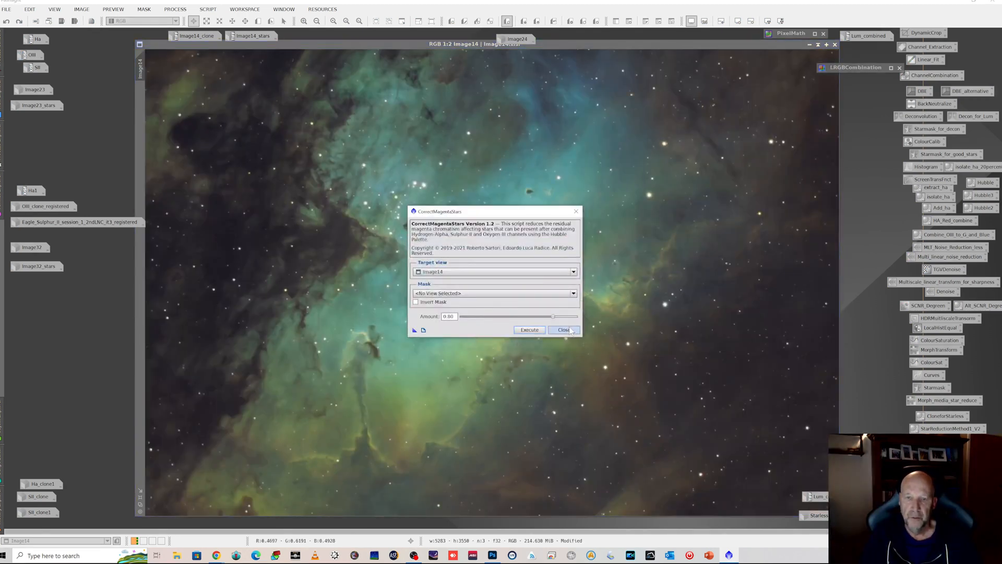
{"action": "left_click", "coordinate": [569, 330]}
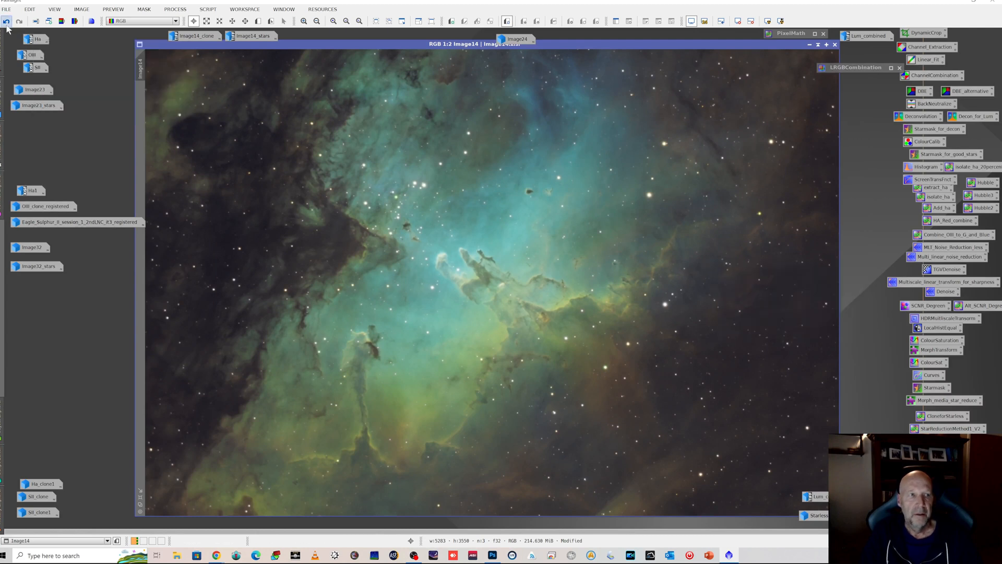
Minimise Image14, restore the starless Image14_clone and examine the nebula at full size and reduced zoom
{"action": "left_click", "coordinate": [809, 45]}
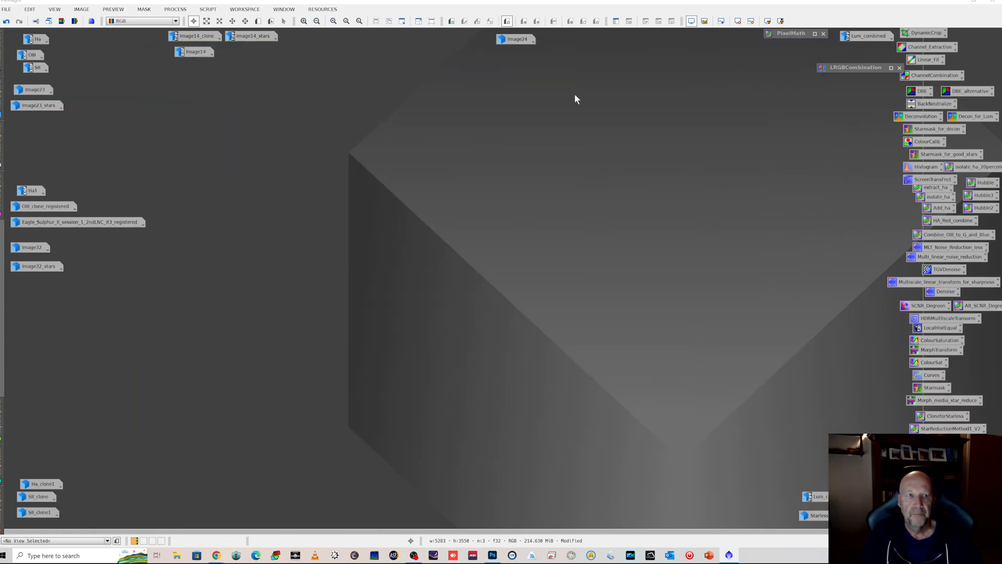
{"action": "double_click", "coordinate": [200, 40]}
{"action": "left_click_drag", "start_coordinate": [466, 42], "coordinate": [499, 46]}
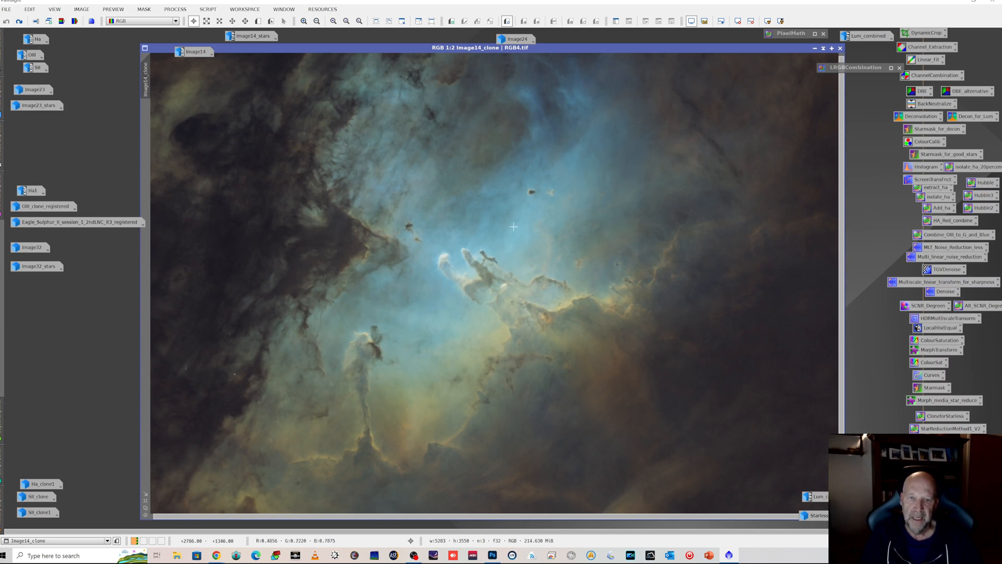
{"action": "scroll", "coordinate": [429, 274], "scroll_direction": "up", "scroll_amount": 1}
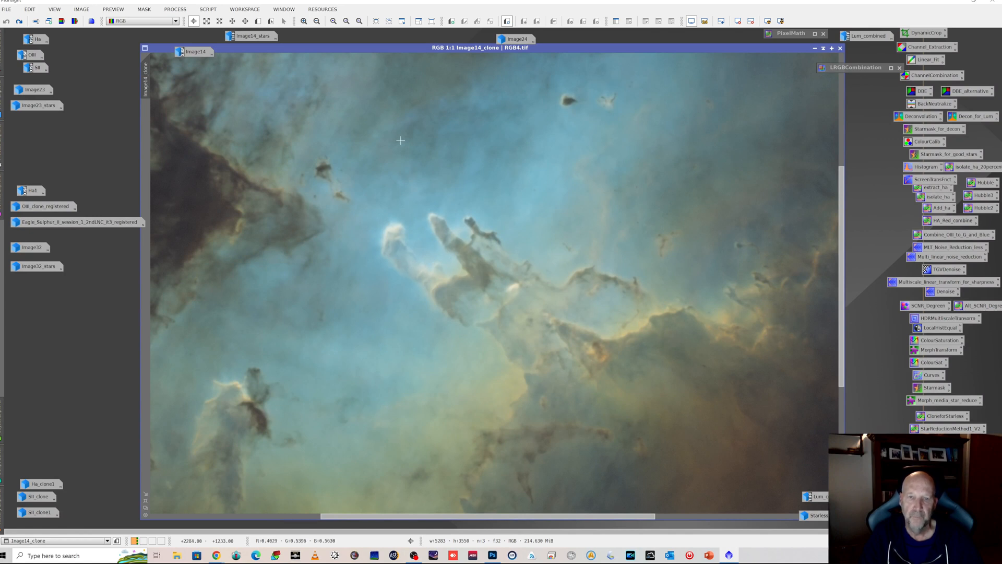
{"action": "scroll", "coordinate": [525, 295], "scroll_direction": "down", "scroll_amount": 5}
{"action": "scroll", "coordinate": [521, 284], "scroll_direction": "up", "scroll_amount": 4}
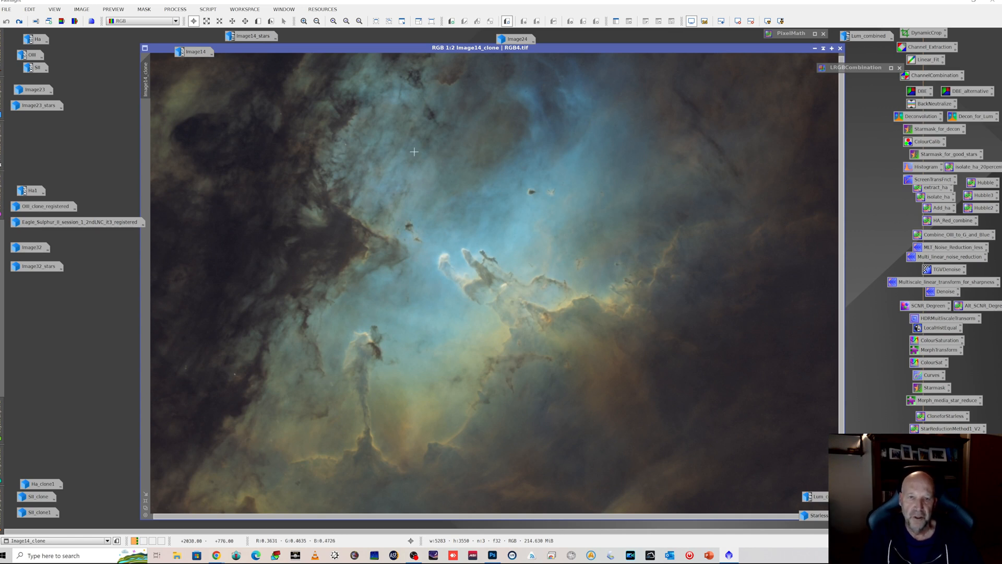
{"action": "mouse_move", "coordinate": [149, 83]}
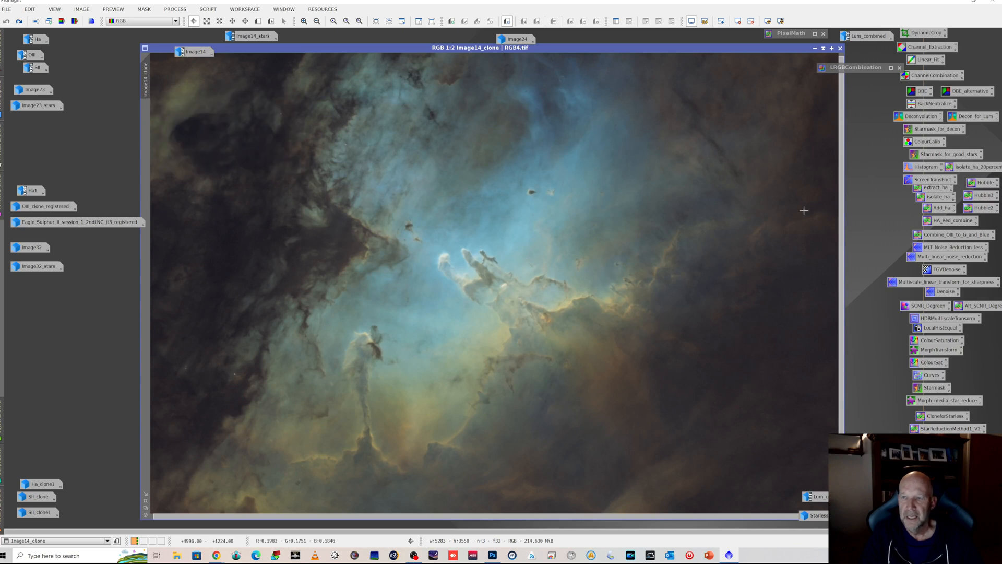
Redo five successive edits on Image14_clone, inspecting the nebula after each, and minimise it
{"action": "left_click", "coordinate": [20, 23]}
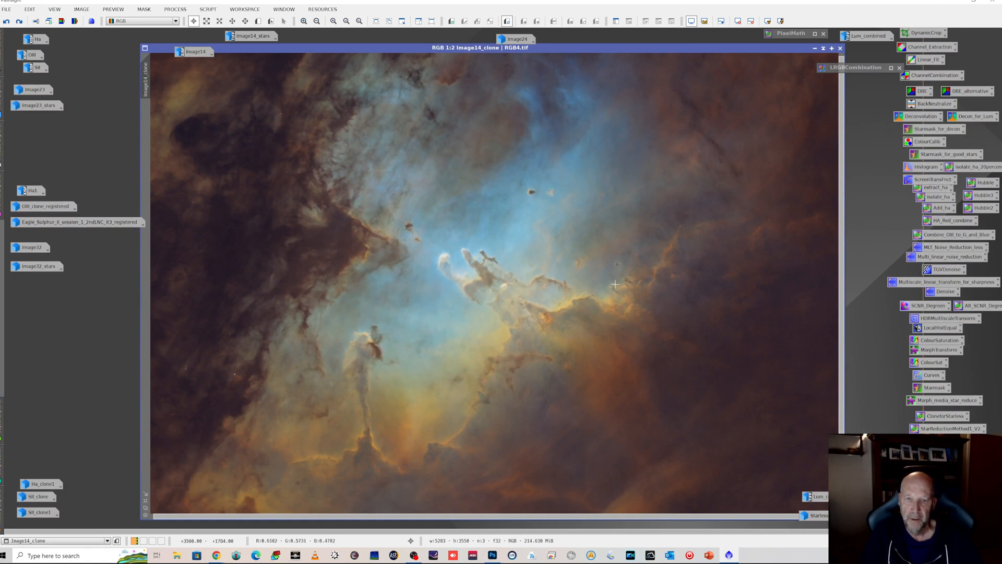
{"action": "left_click", "coordinate": [19, 21]}
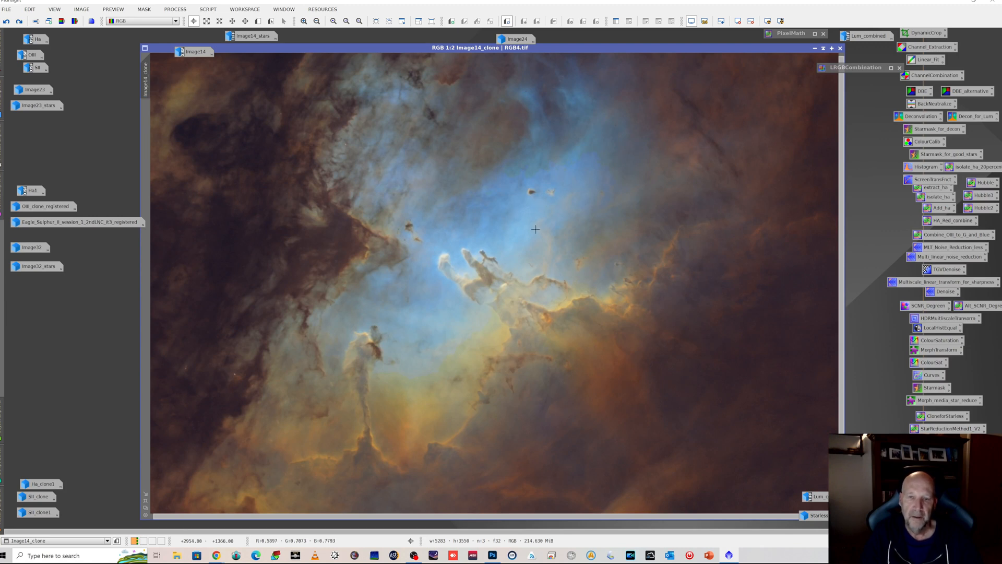
{"action": "left_click", "coordinate": [19, 21]}
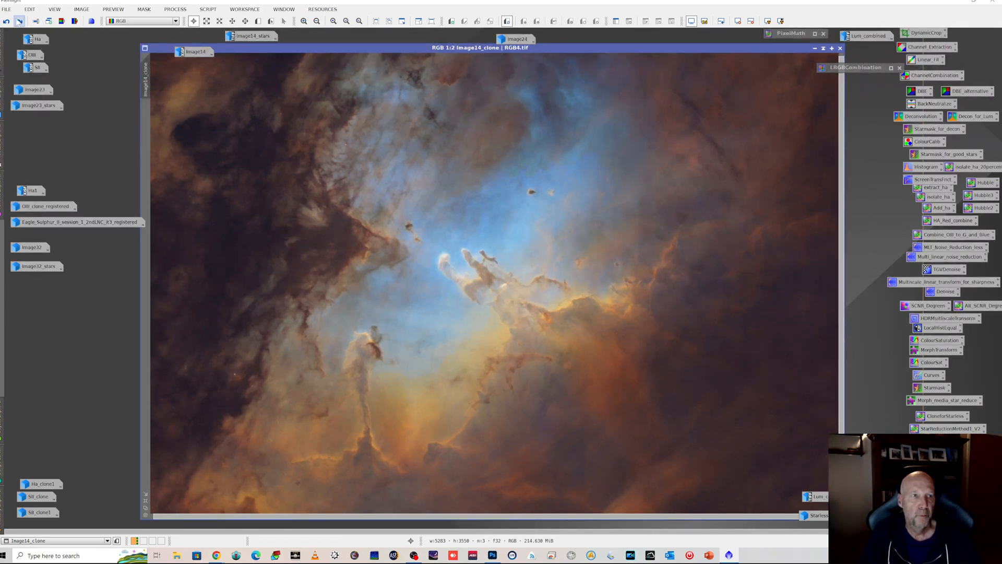
{"action": "left_click", "coordinate": [19, 22]}
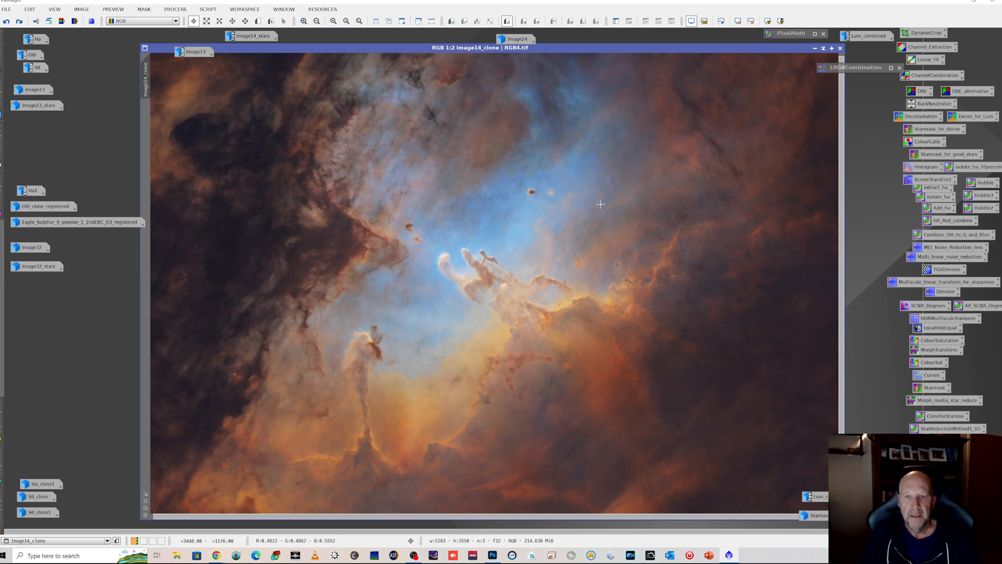
{"action": "left_click", "coordinate": [19, 22]}
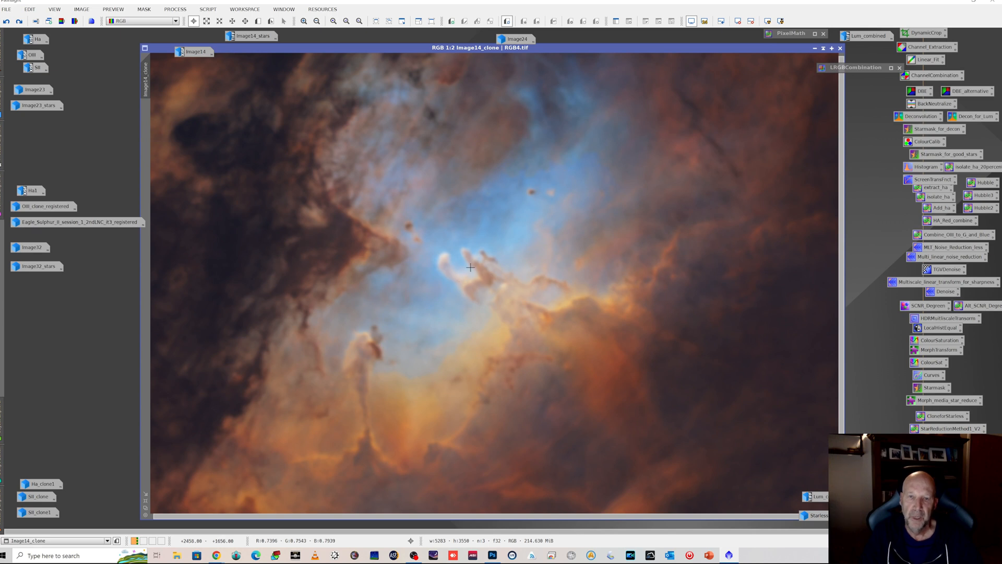
{"action": "left_click", "coordinate": [815, 49]}
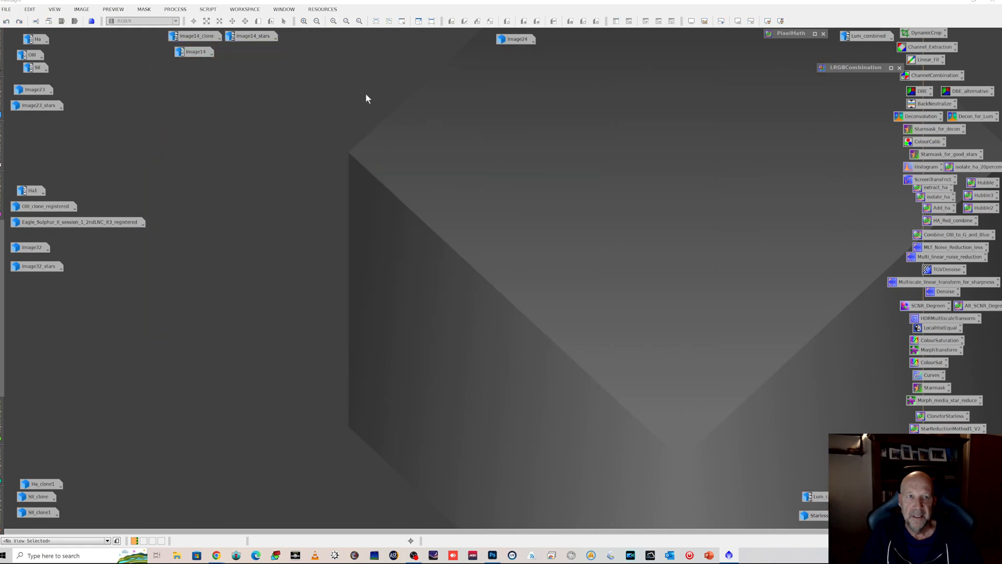
Restore the Ha and SII images to compare their nebula structure, and minimise both again
{"action": "double_click", "coordinate": [46, 40]}
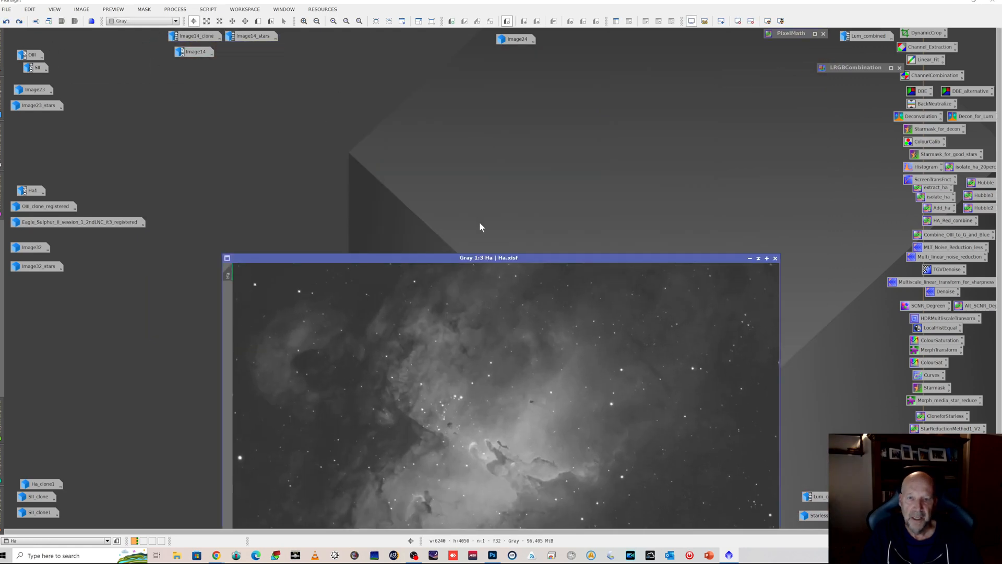
{"action": "left_click_drag", "start_coordinate": [475, 235], "coordinate": [441, 102]}
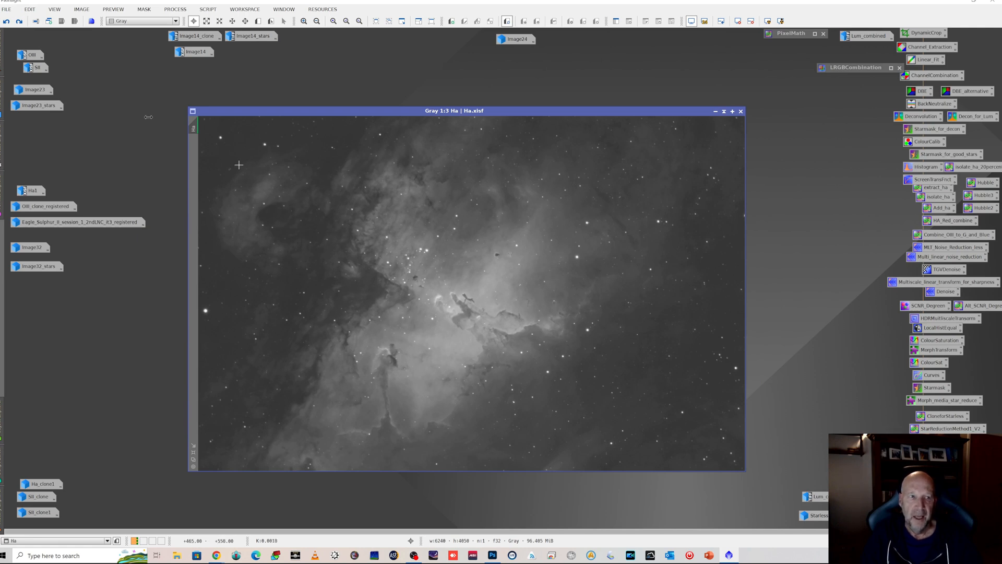
{"action": "double_click", "coordinate": [38, 68]}
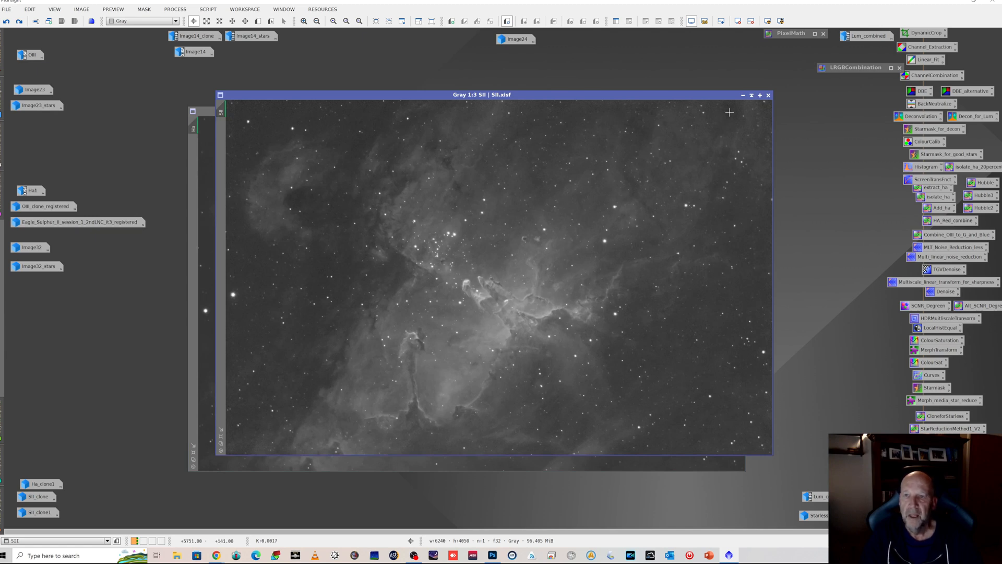
{"action": "left_click", "coordinate": [743, 96]}
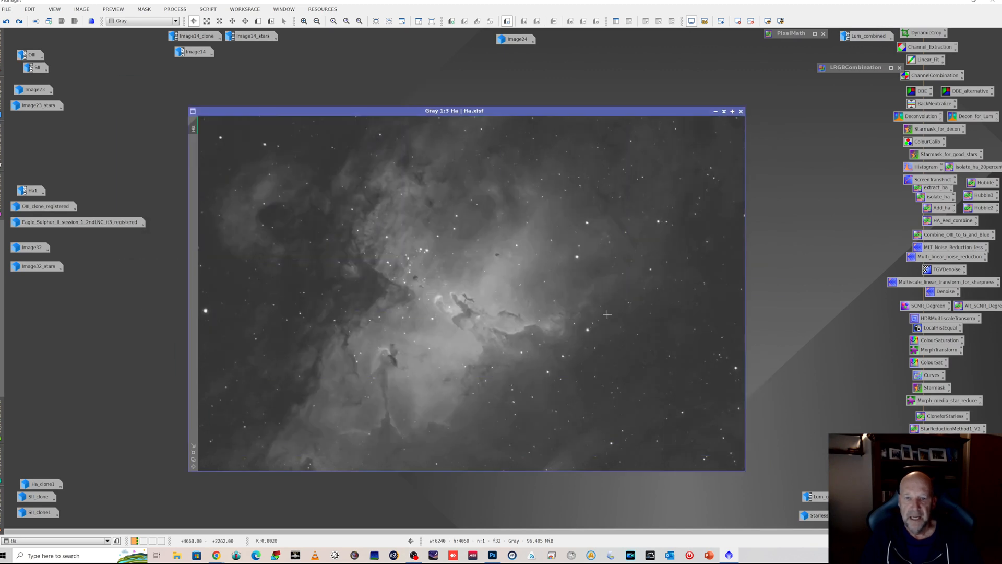
{"action": "left_click", "coordinate": [713, 112]}
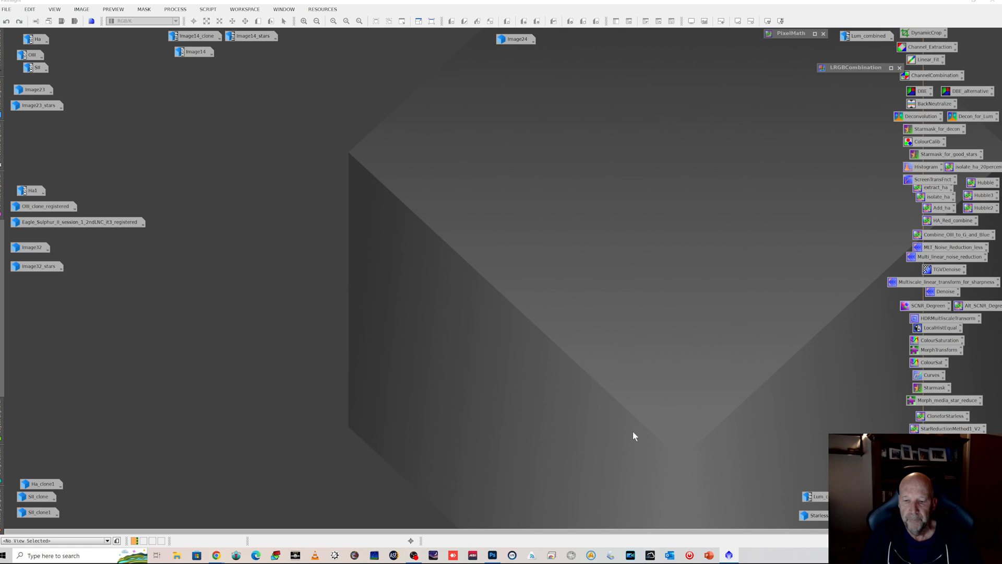
Switch to Photoshop and examine the Lum combined2.psd nebula with Layer 1 hidden, zooming in on the pillars and back out
{"action": "left_click", "coordinate": [493, 555]}
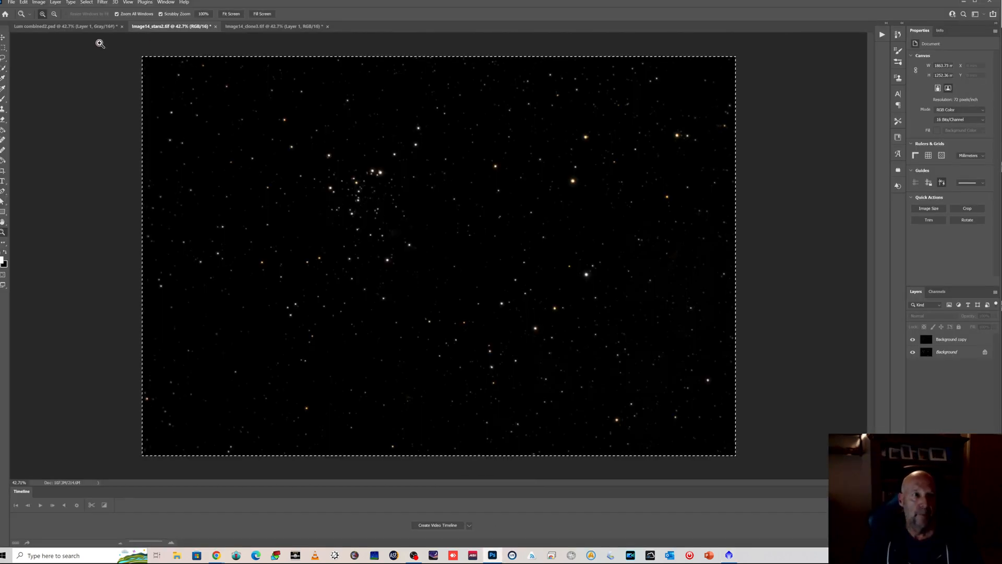
{"action": "left_click", "coordinate": [71, 27]}
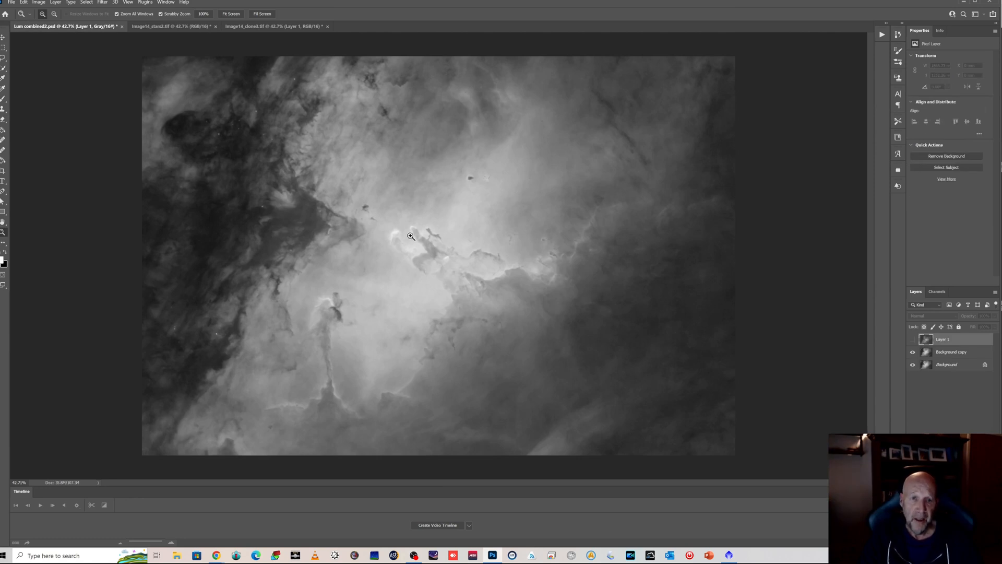
{"action": "left_click_drag", "start_coordinate": [399, 247], "coordinate": [391, 229]}
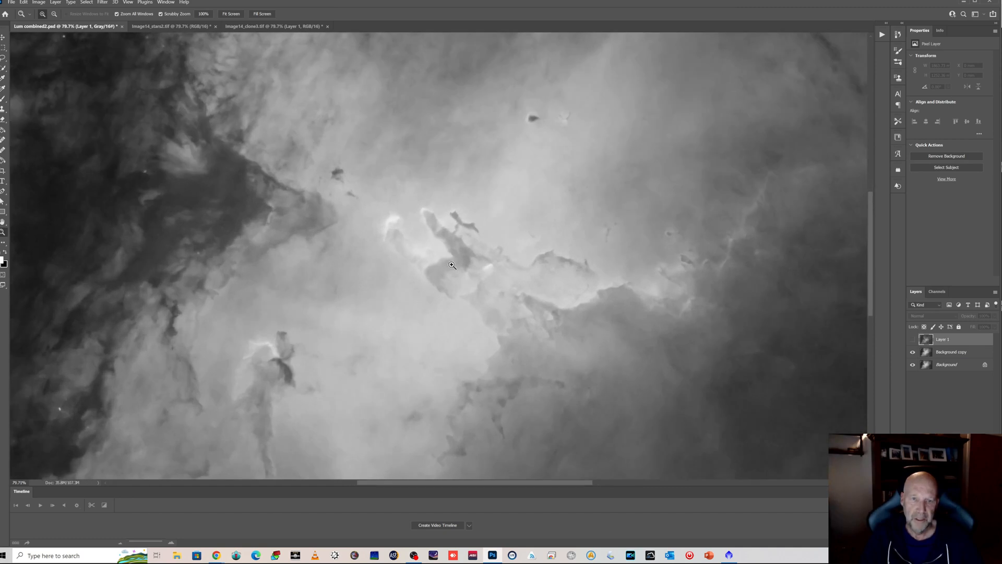
{"action": "key", "text": "ctrl+0"}
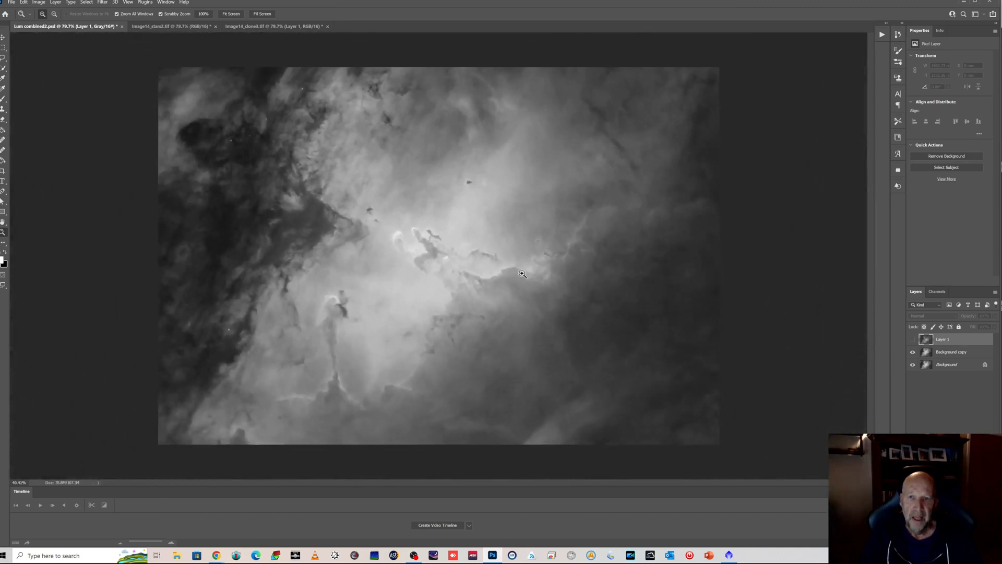
Show Layer 1 and toggle its visibility to compare its pillar detail with the layer below, leaving it shown
{"action": "left_click", "coordinate": [913, 340]}
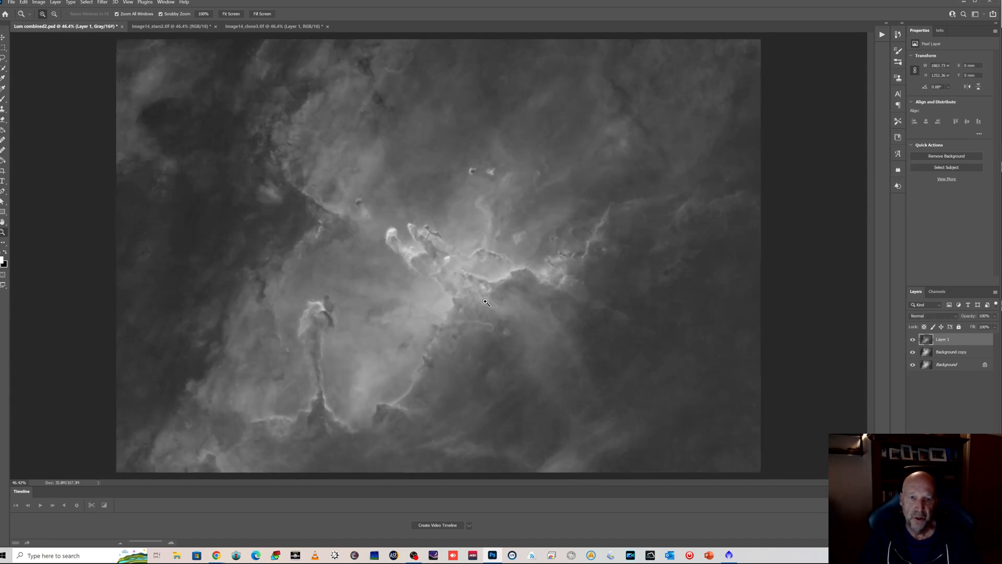
{"action": "left_click_drag", "start_coordinate": [398, 225], "coordinate": [415, 229]}
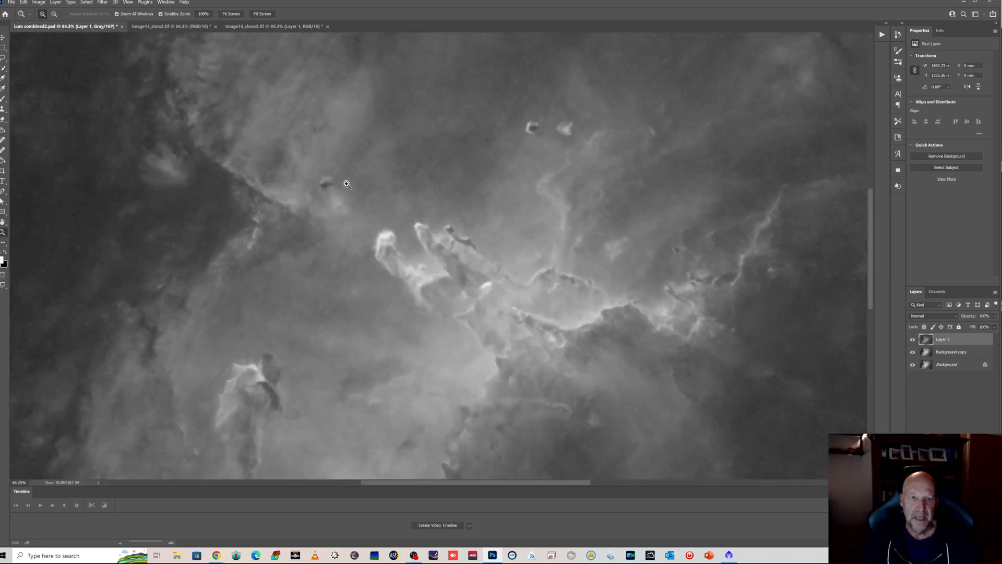
{"action": "left_click", "coordinate": [912, 339]}
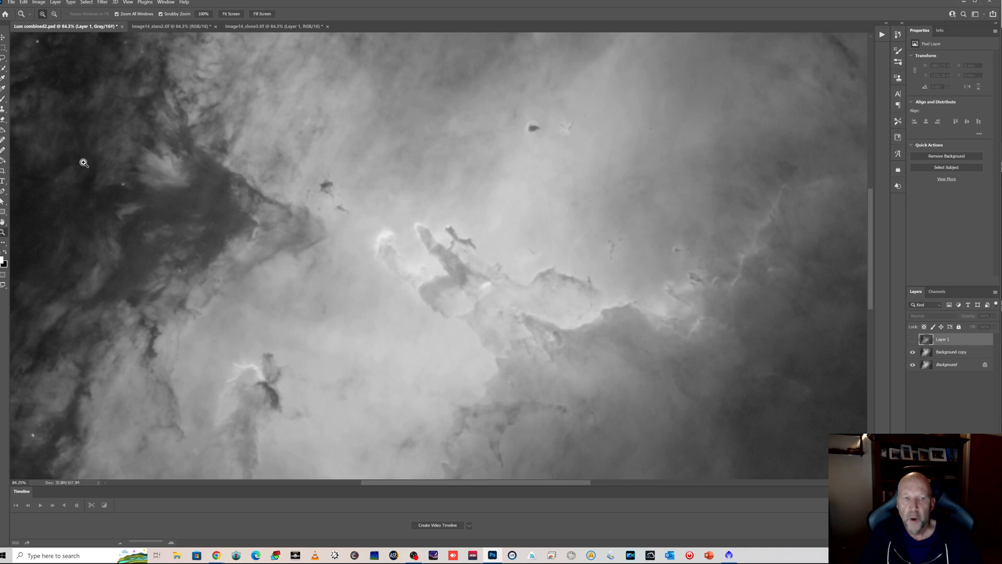
{"action": "left_click", "coordinate": [912, 339]}
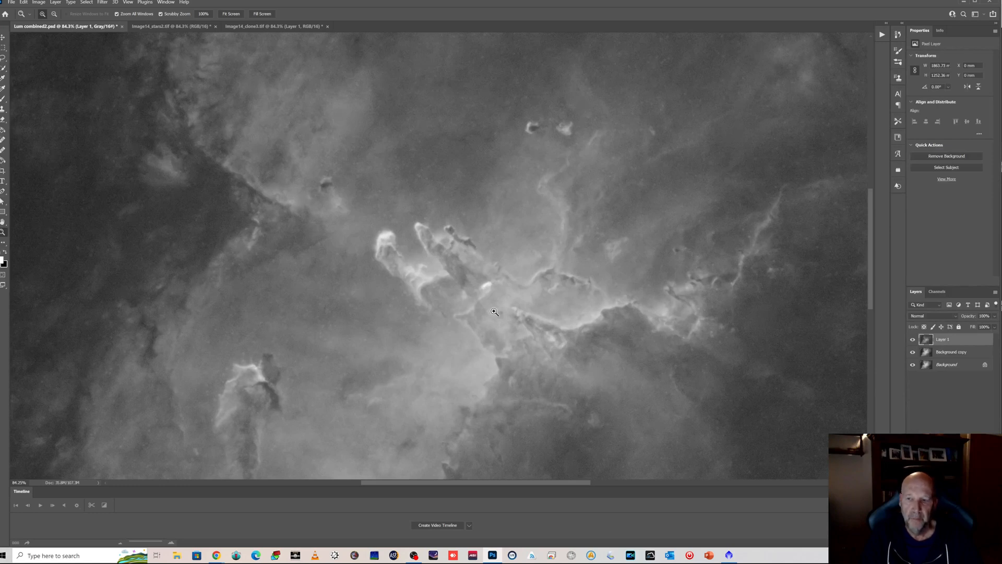
{"action": "scroll", "coordinate": [545, 319], "scroll_direction": "down", "scroll_amount": 5}
{"action": "scroll", "coordinate": [550, 323], "scroll_direction": "up", "scroll_amount": 2}
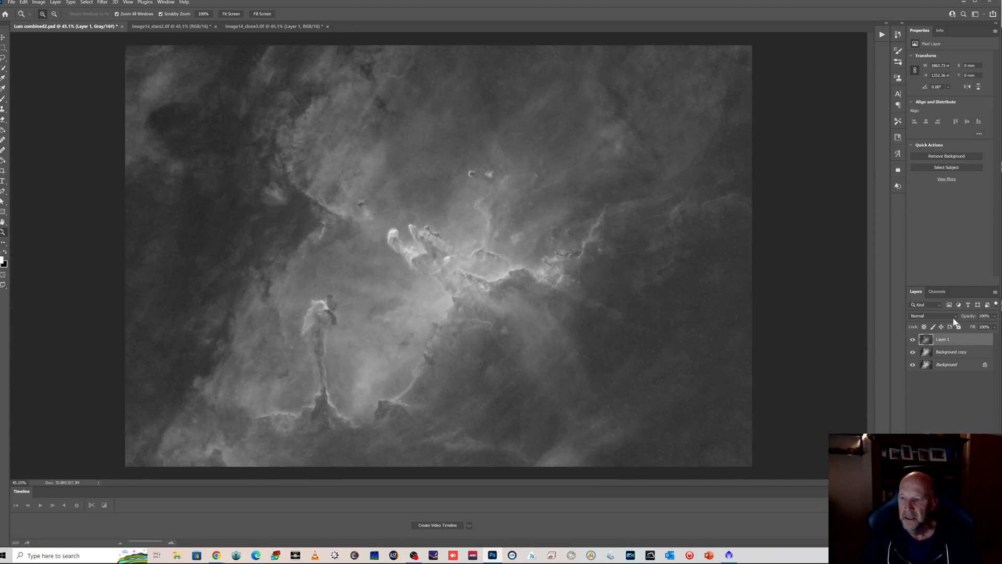
Blend Layer 1 in Multiply mode at 70% opacity and inspect the combined detail around the pillars
{"action": "left_click", "coordinate": [958, 319]}
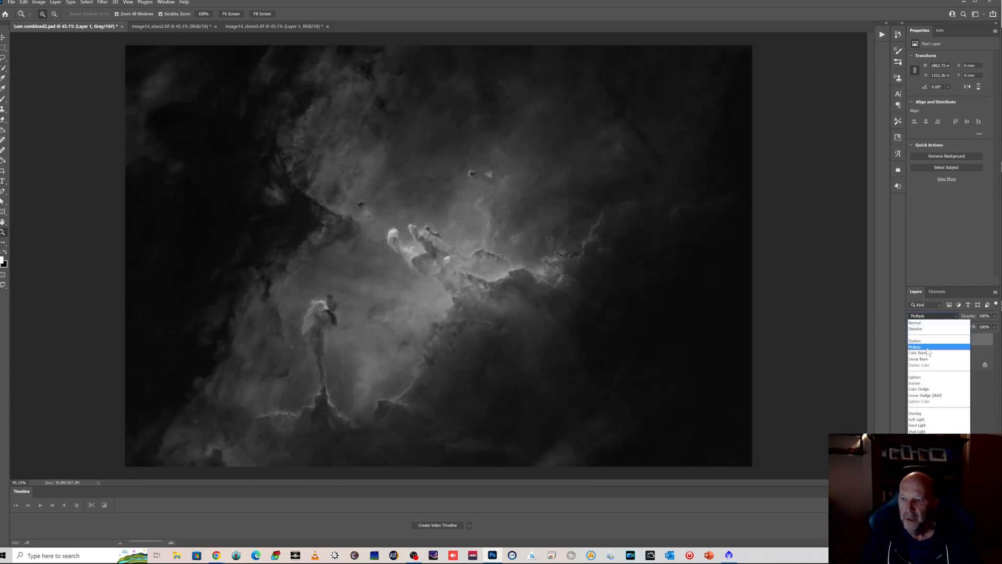
{"action": "left_click", "coordinate": [927, 349]}
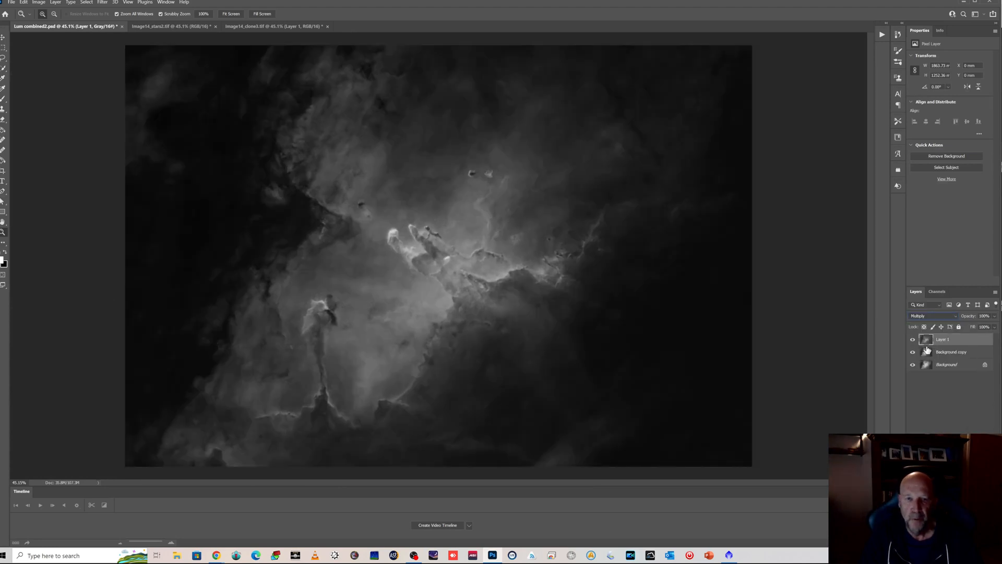
{"action": "left_click", "coordinate": [994, 316]}
{"action": "left_click_drag", "start_coordinate": [994, 327], "coordinate": [984, 328]}
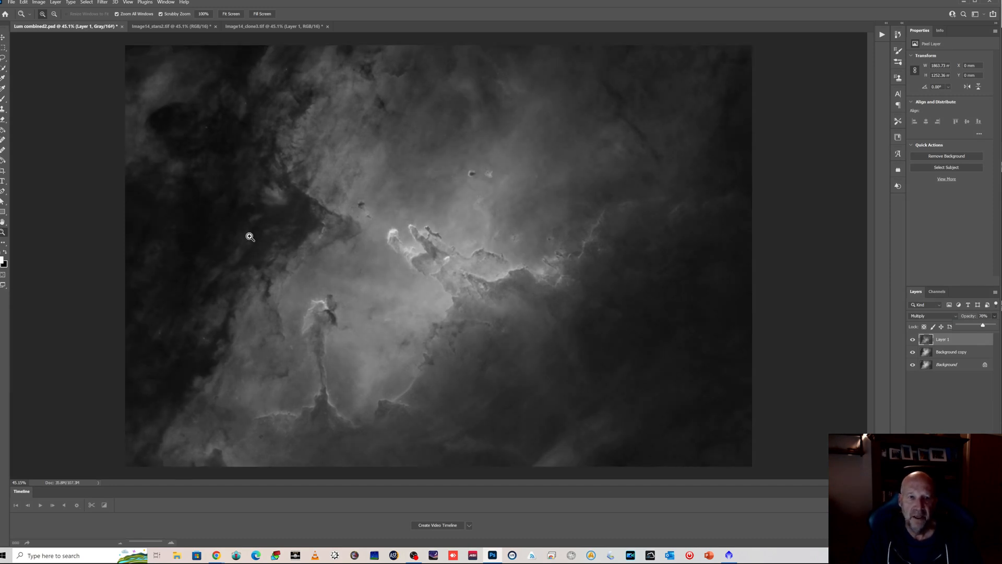
{"action": "left_click_drag", "start_coordinate": [378, 265], "coordinate": [390, 264]}
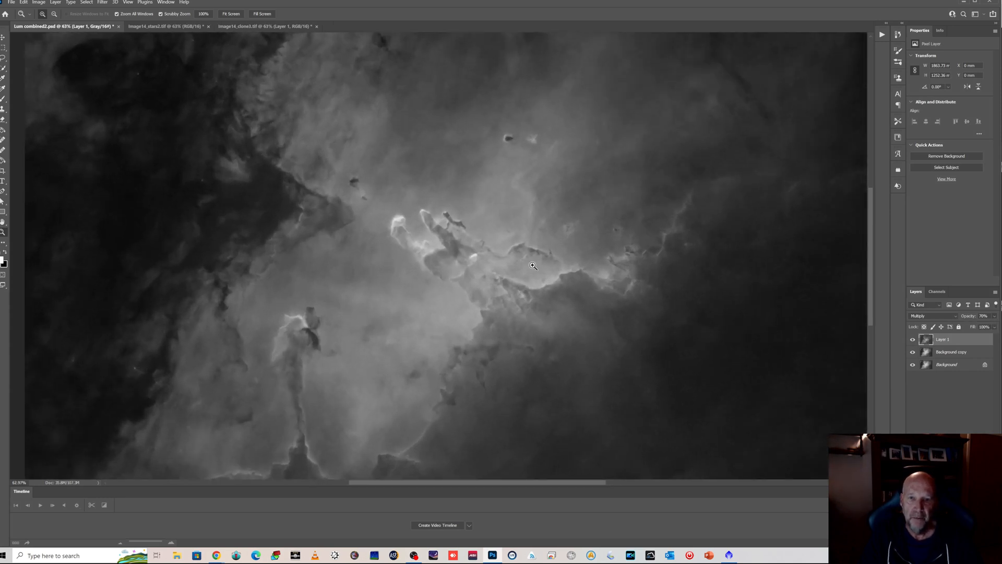
{"action": "left_click_drag", "start_coordinate": [511, 232], "coordinate": [521, 233]}
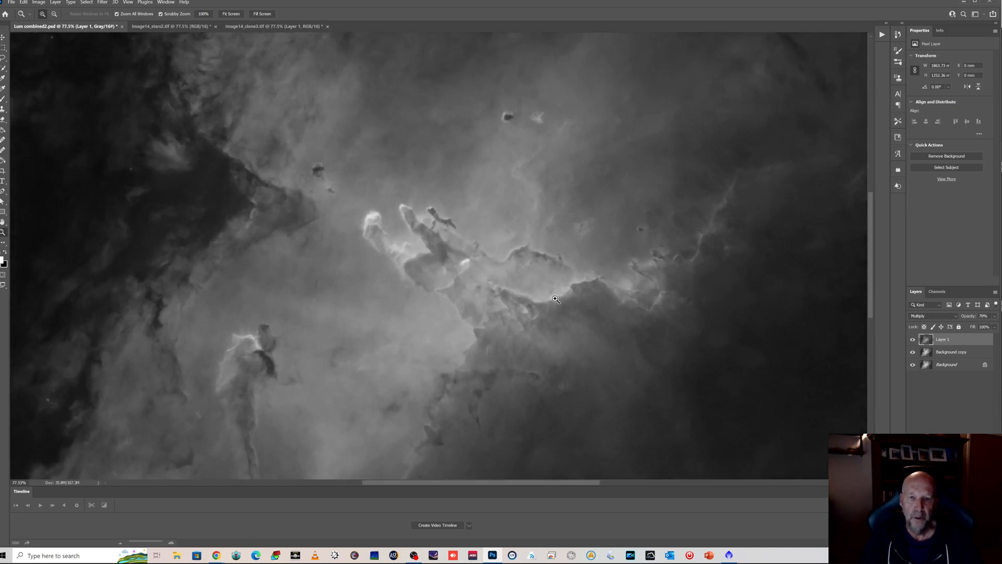
{"action": "left_click_drag", "start_coordinate": [557, 286], "coordinate": [545, 285]}
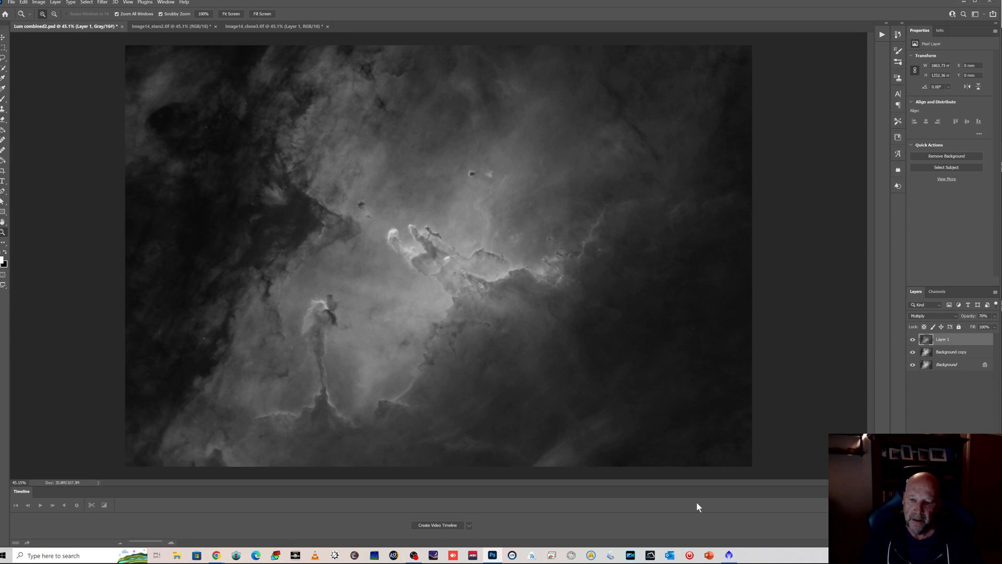
Switch to PixInsight, restore the Lum_combined image and redo its next edit
{"action": "left_click", "coordinate": [730, 555]}
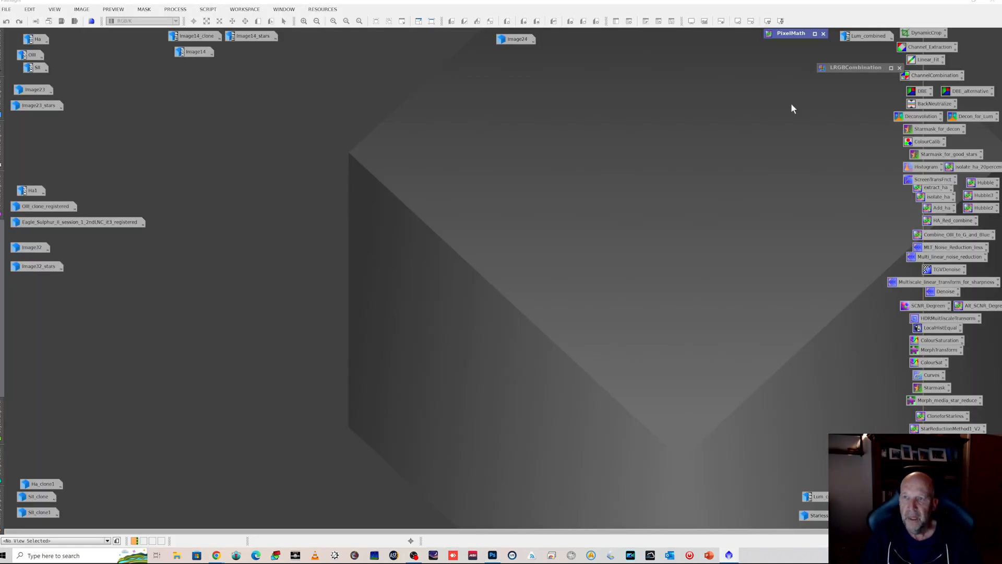
{"action": "double_click", "coordinate": [858, 36]}
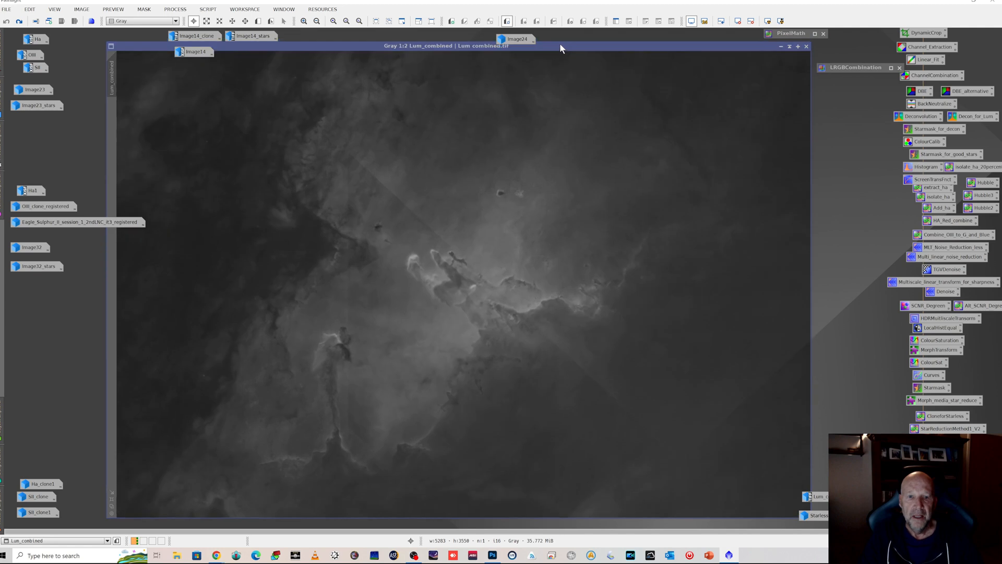
{"action": "left_click_drag", "start_coordinate": [560, 43], "coordinate": [564, 39]}
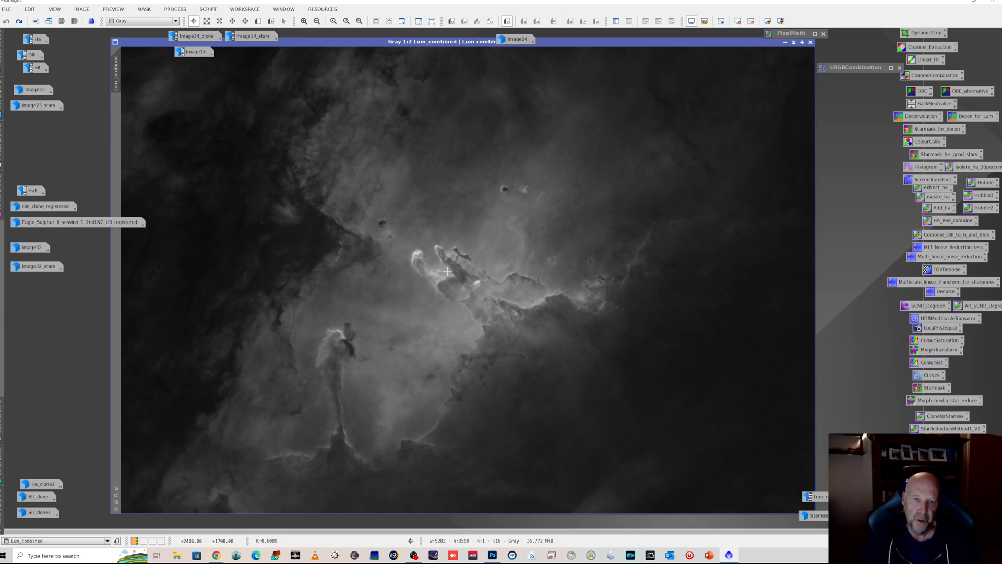
{"action": "left_click", "coordinate": [18, 21]}
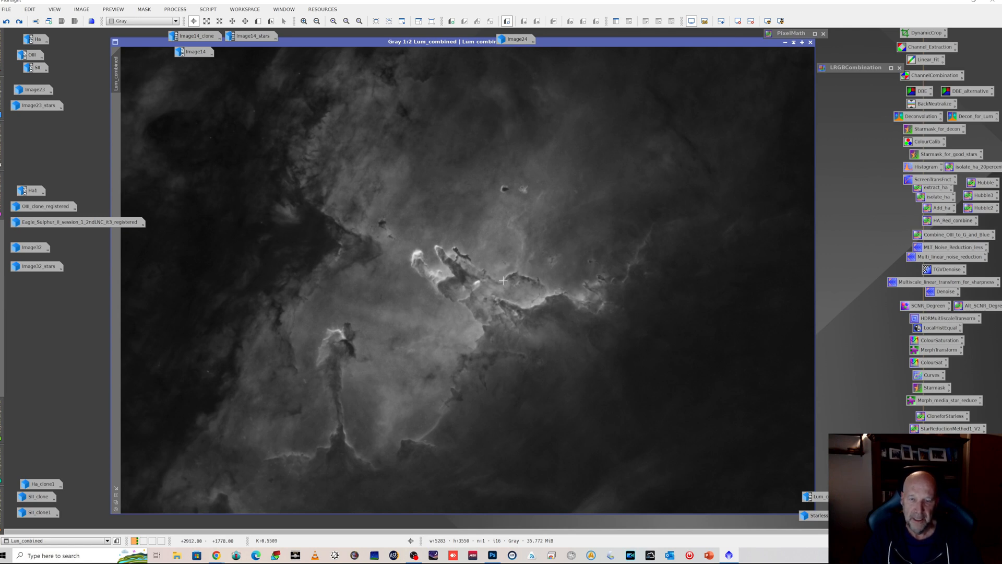
Redo the remaining edits on Lum_combined and minimise the image
{"action": "left_click", "coordinate": [20, 22]}
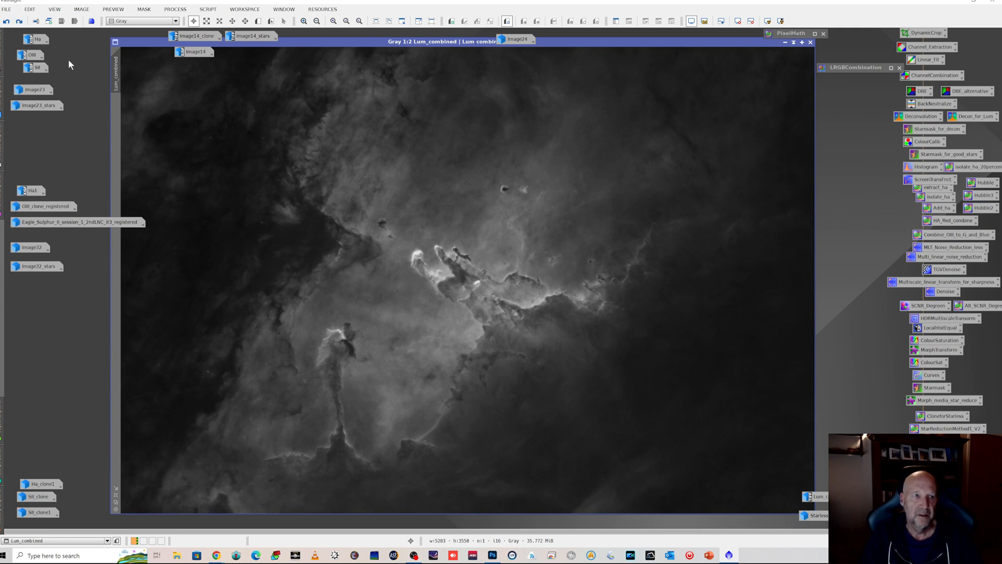
{"action": "left_click", "coordinate": [20, 23]}
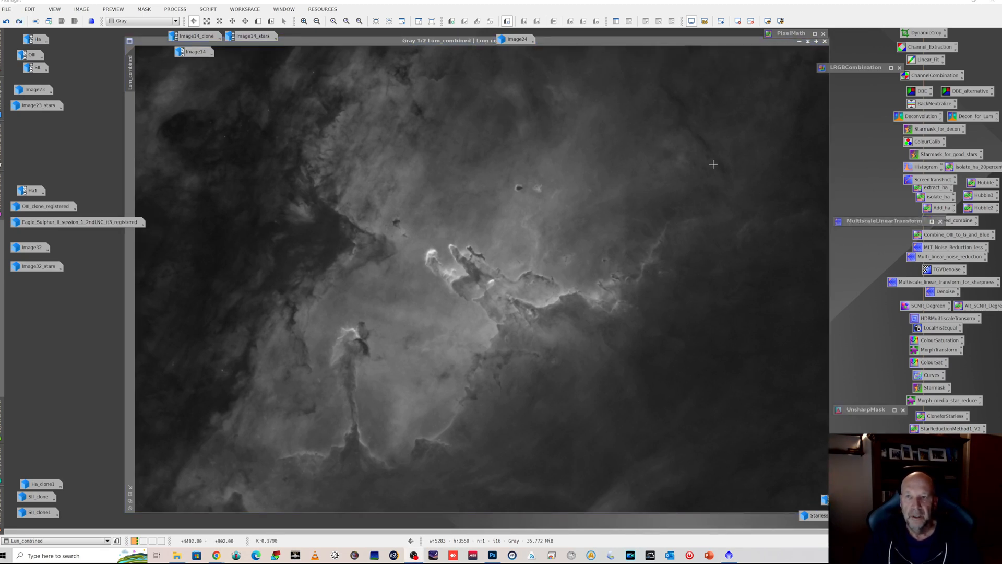
{"action": "left_click", "coordinate": [798, 41]}
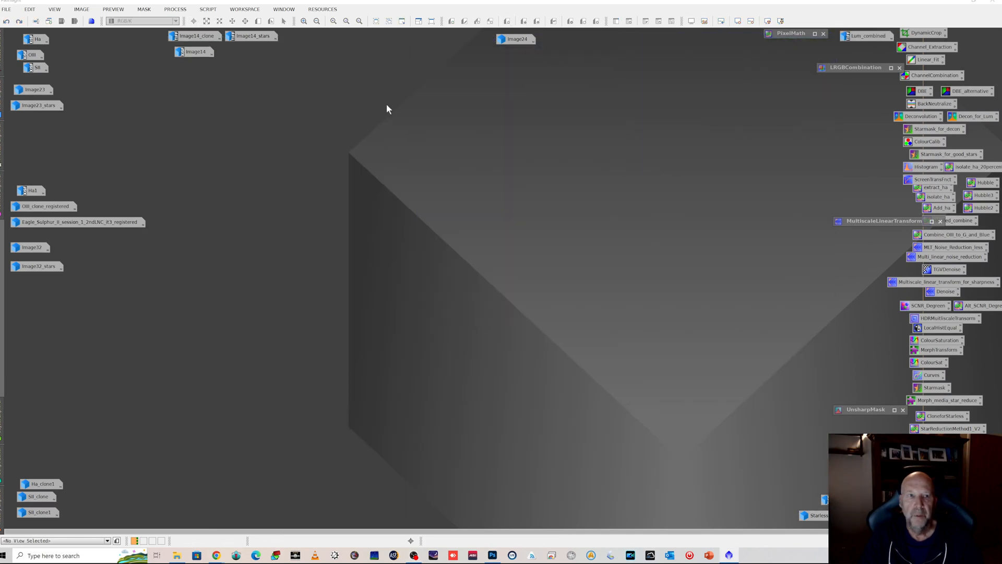
Restore Image14_clone, redo its next edit to bring in the luminance detail, and inspect the central pillars up close
{"action": "double_click", "coordinate": [198, 38]}
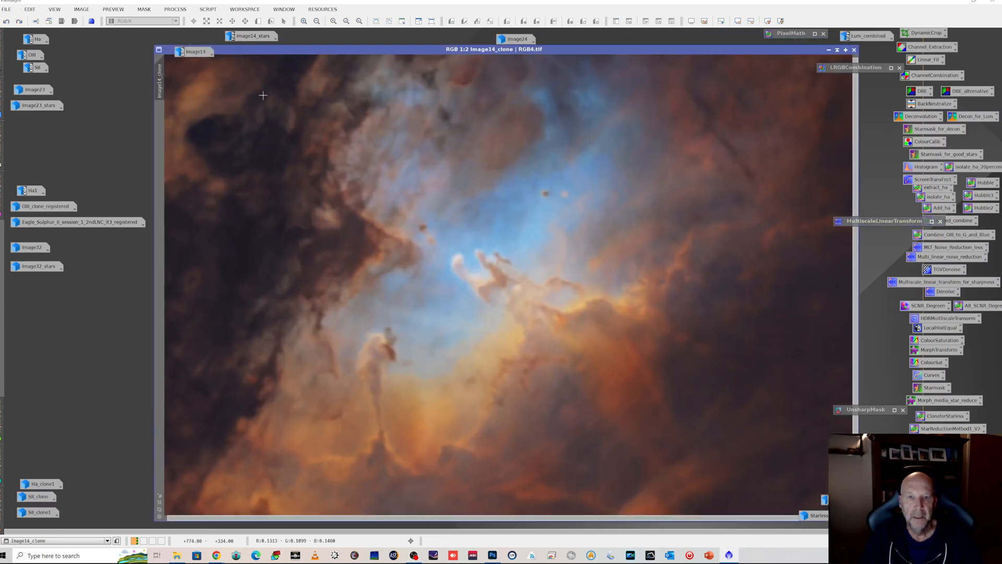
{"action": "left_click_drag", "start_coordinate": [471, 49], "coordinate": [449, 52]}
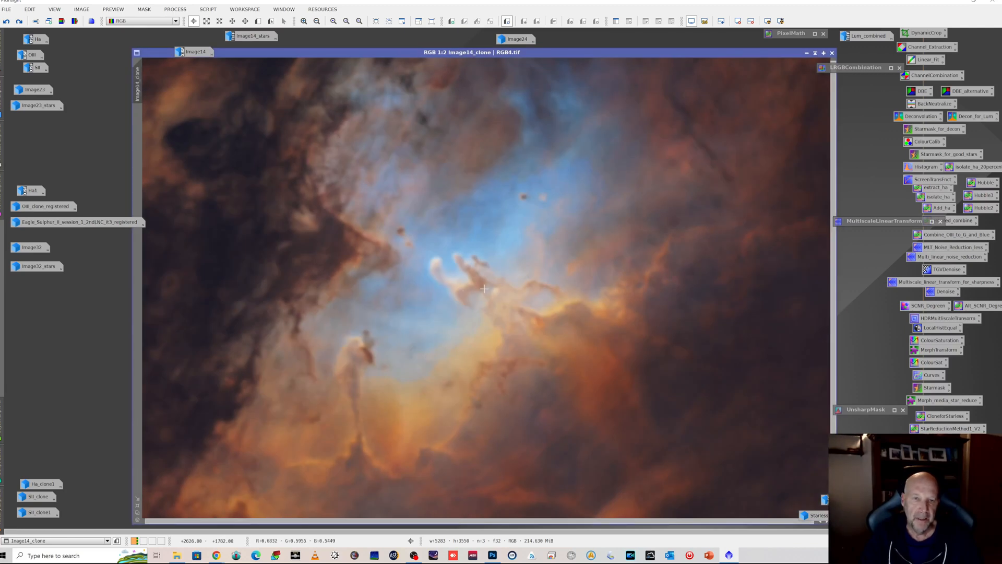
{"action": "left_click", "coordinate": [19, 21]}
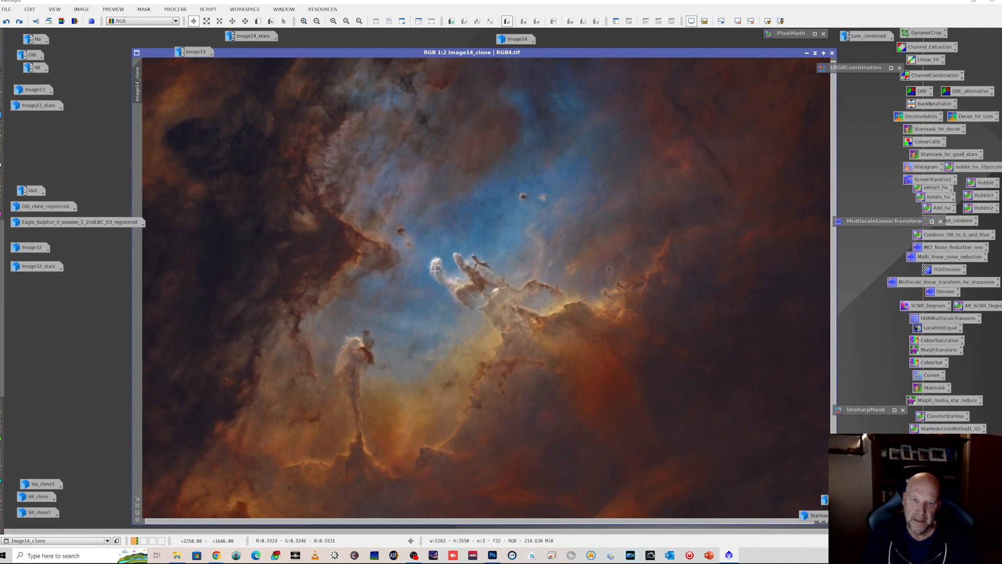
{"action": "scroll", "coordinate": [434, 276], "scroll_direction": "up", "scroll_amount": 1}
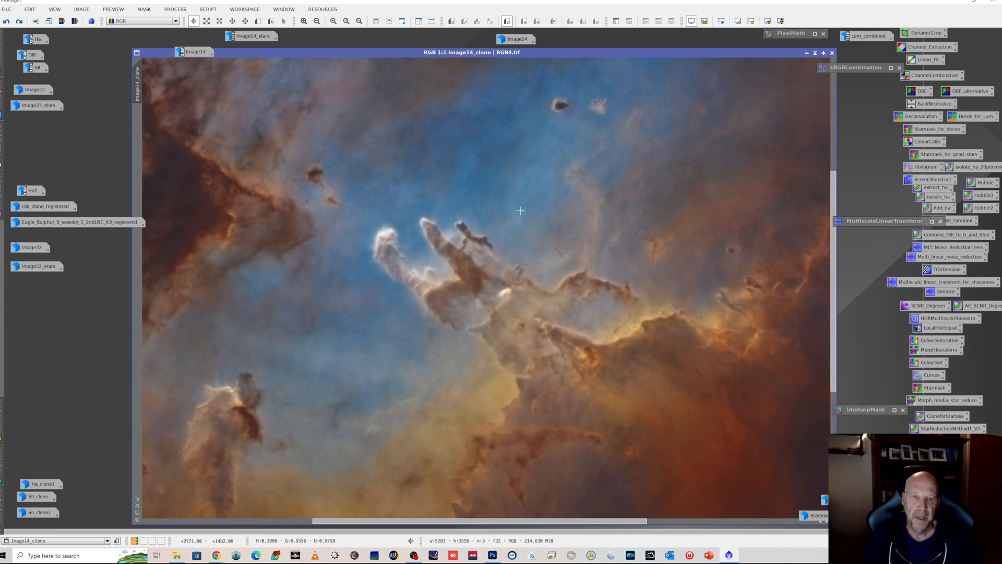
{"action": "scroll", "coordinate": [515, 272], "scroll_direction": "down", "scroll_amount": 1}
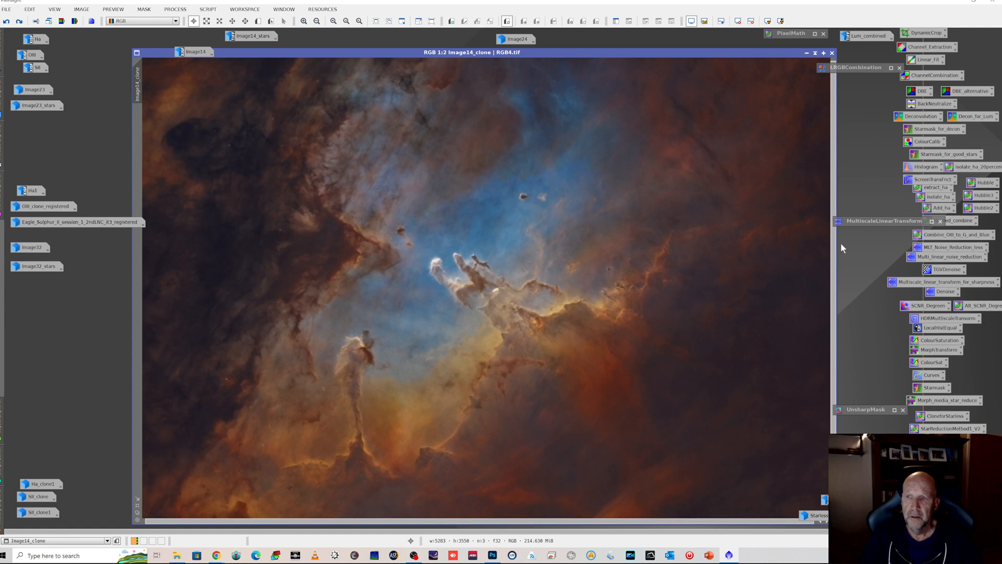
Review the MultiscaleLinearTransform layer settings, redo the following edits on Image14_clone, and check the sharpened pillars at 1:1
{"action": "double_click", "coordinate": [885, 221]}
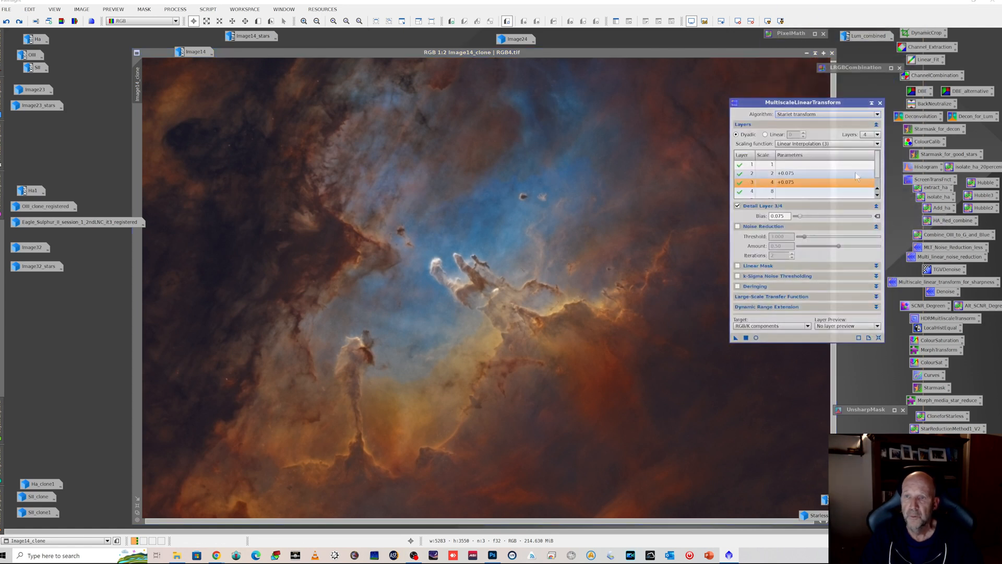
{"action": "left_click_drag", "start_coordinate": [817, 103], "coordinate": [832, 104]}
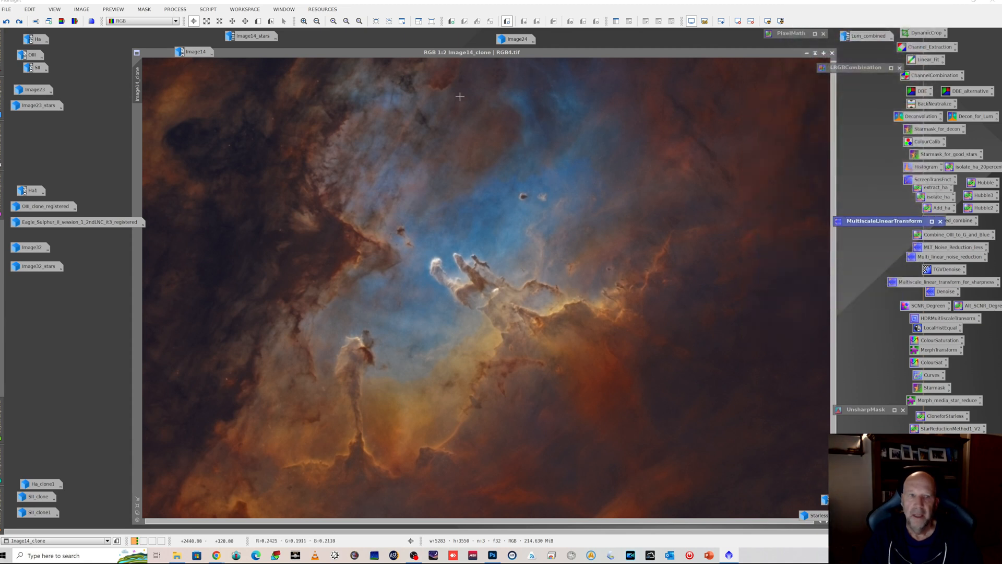
{"action": "left_click", "coordinate": [19, 22]}
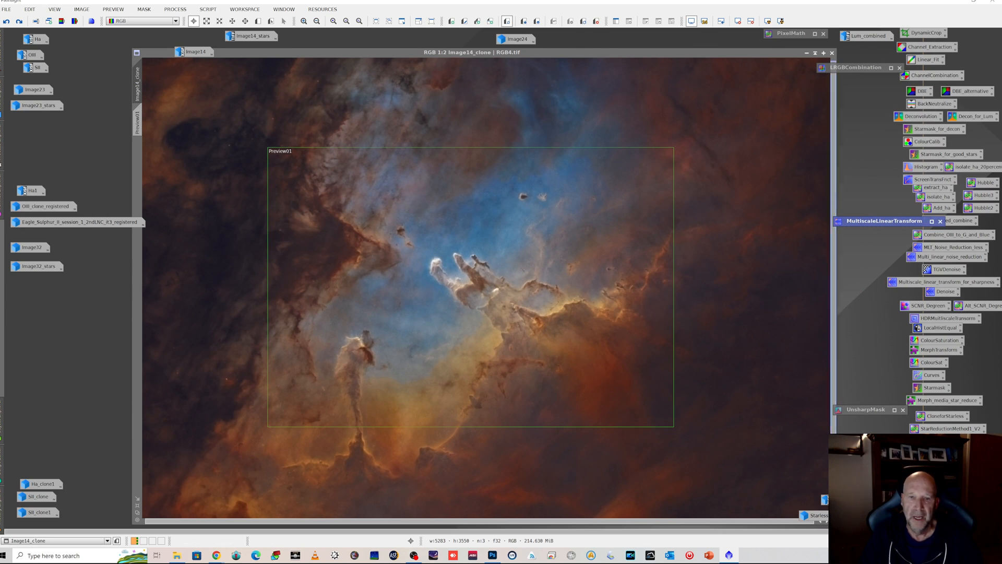
{"action": "left_click", "coordinate": [20, 22]}
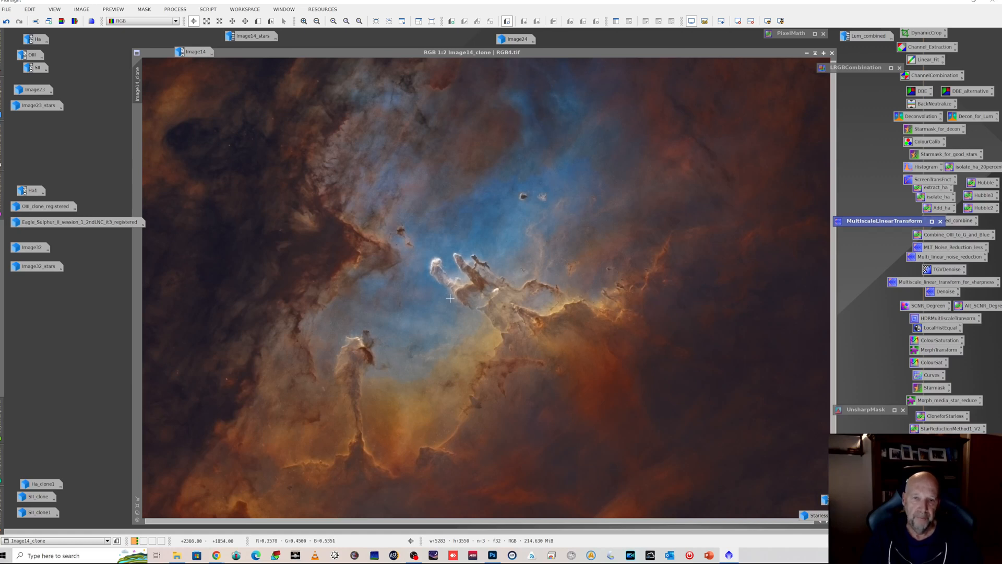
{"action": "scroll", "coordinate": [450, 298], "scroll_direction": "up", "scroll_amount": 1}
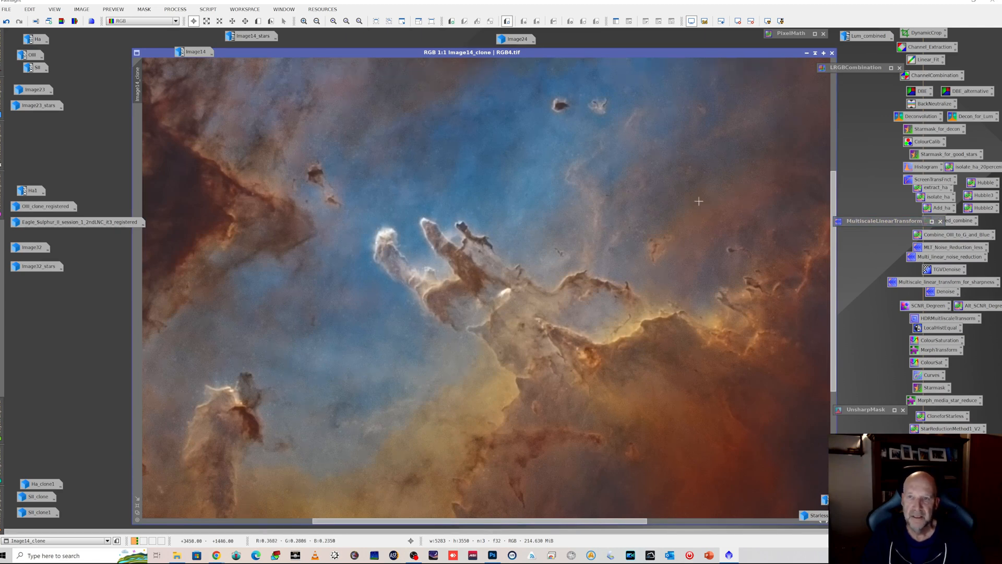
{"action": "scroll", "coordinate": [463, 347], "scroll_direction": "down", "scroll_amount": 1}
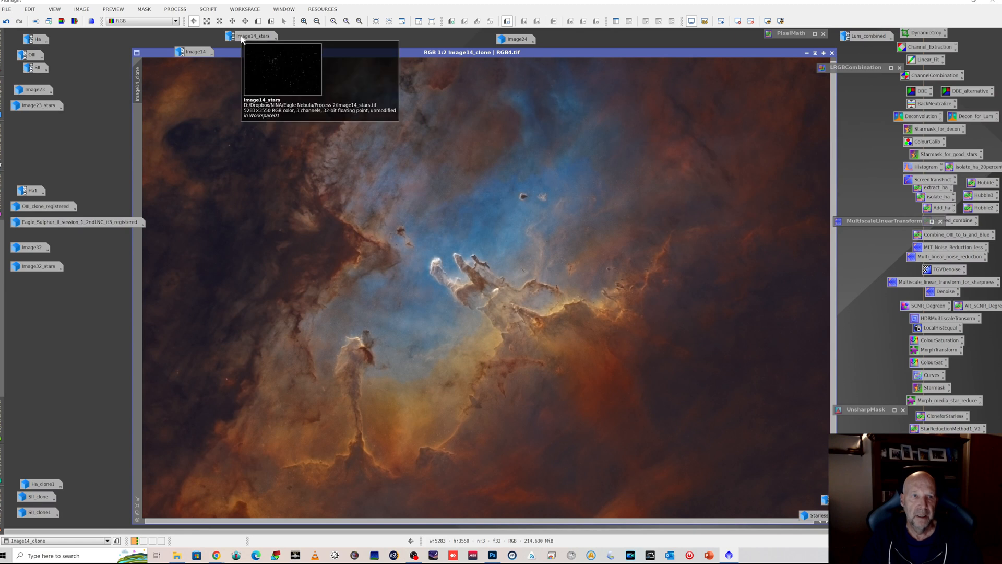
Restore Image14_stars, align its window over the nebula image, and move the minimised Image14 clear of it
{"action": "double_click", "coordinate": [241, 36]}
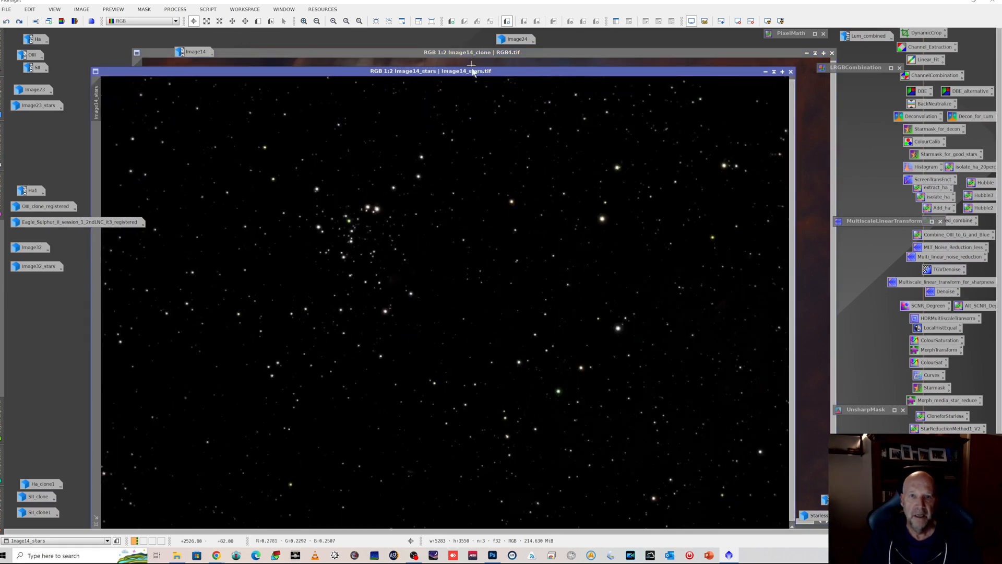
{"action": "left_click_drag", "start_coordinate": [475, 73], "coordinate": [494, 56]}
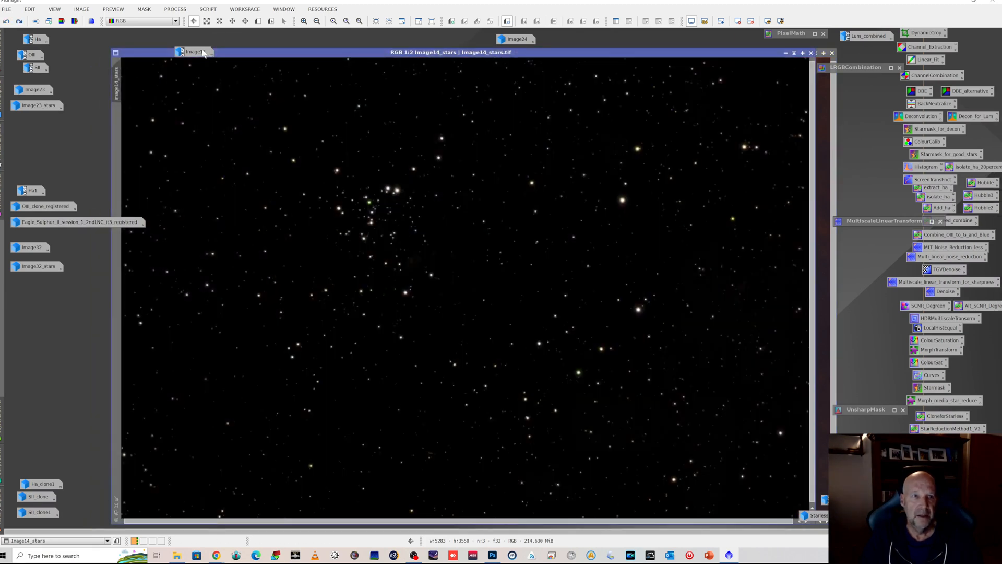
{"action": "left_click_drag", "start_coordinate": [207, 52], "coordinate": [137, 42]}
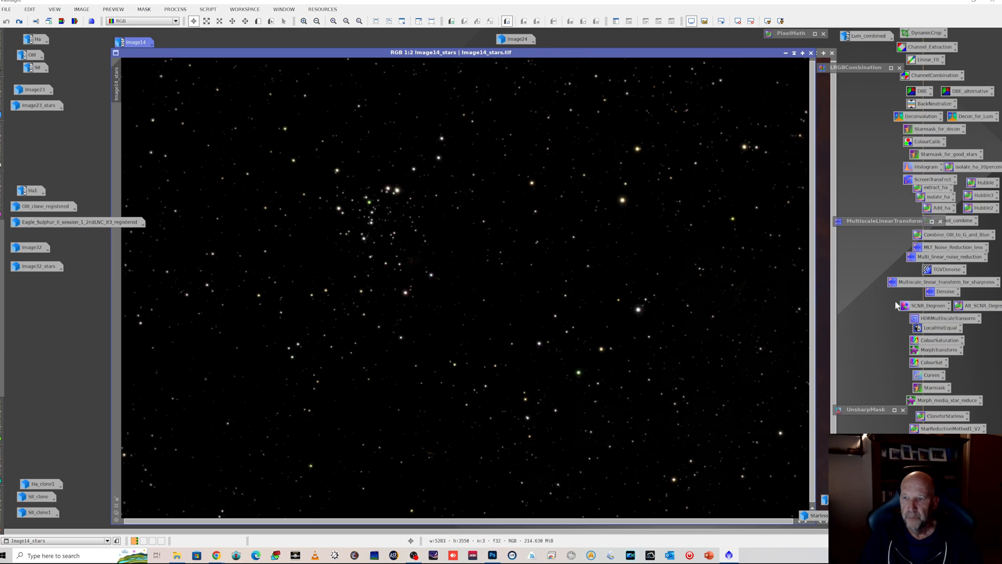
Redo the Image14_stars edits one by one through the inversion and star colour correction to CurvesTransformation, and minimise the image
{"action": "left_click", "coordinate": [20, 22]}
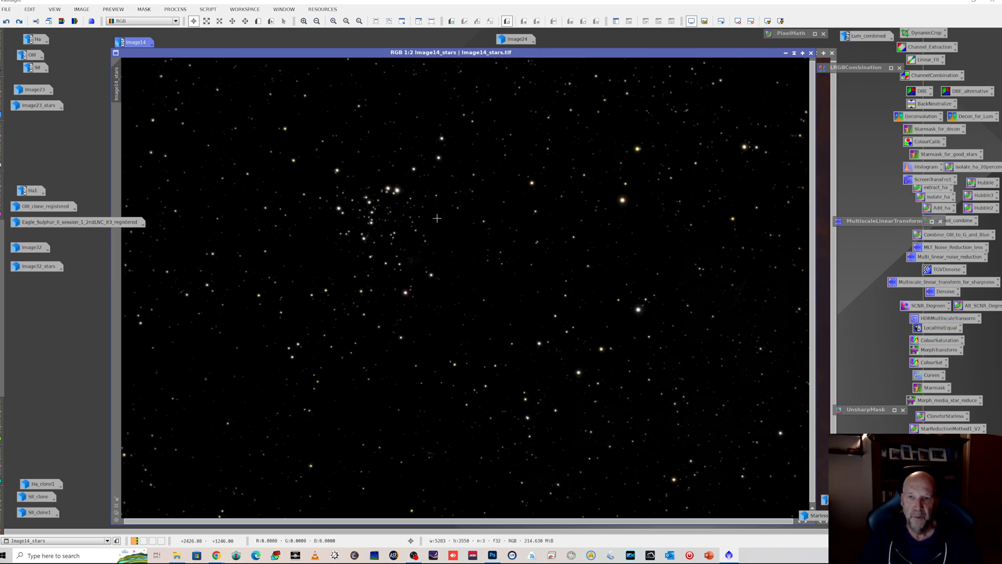
{"action": "left_click", "coordinate": [20, 22]}
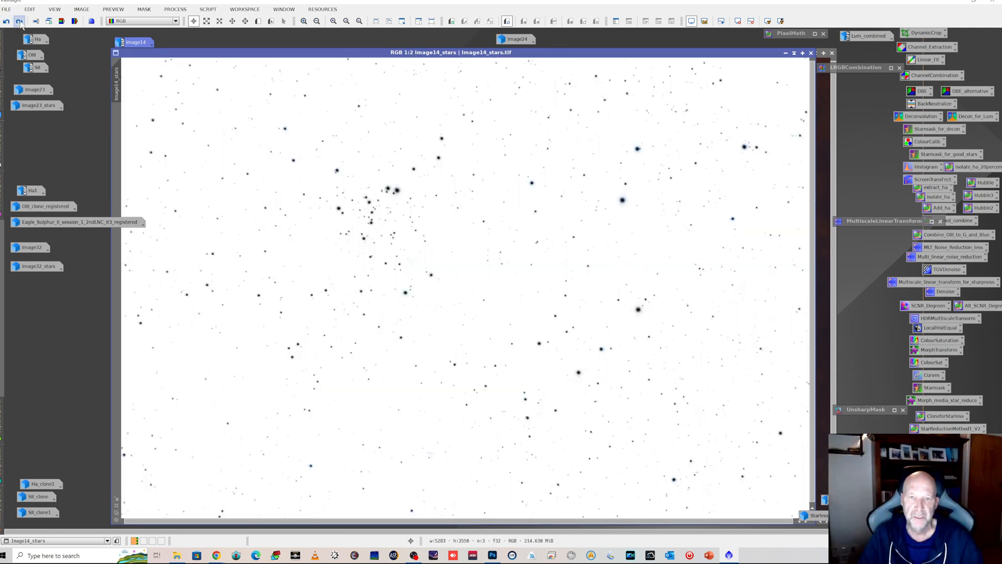
{"action": "key", "text": "ctrl+z"}
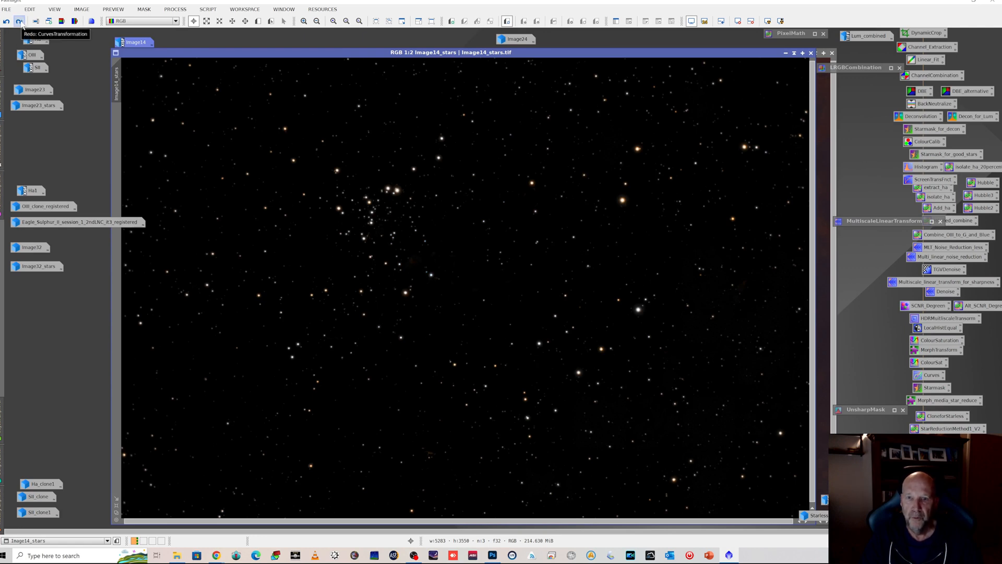
{"action": "left_click", "coordinate": [19, 21]}
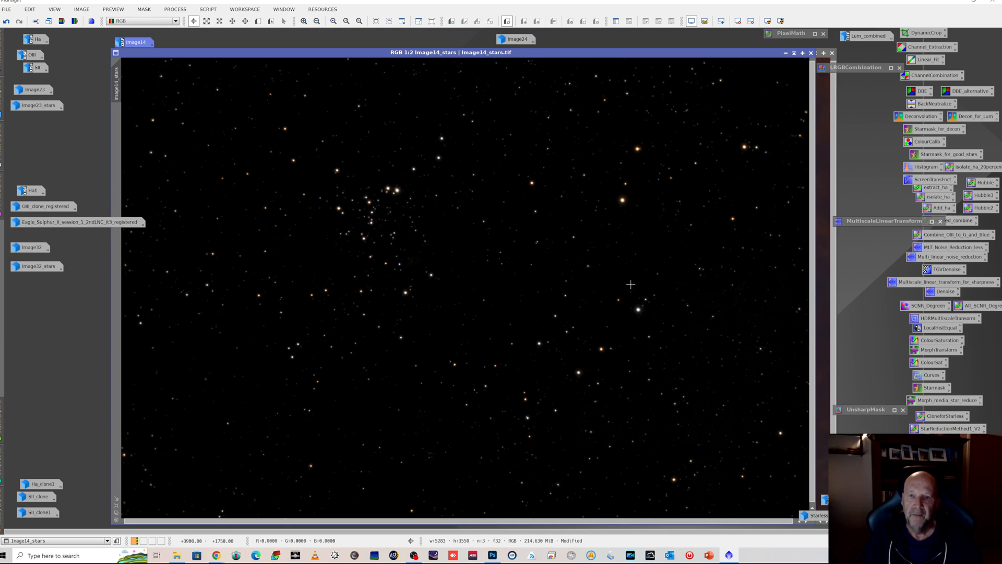
{"action": "left_click", "coordinate": [786, 54]}
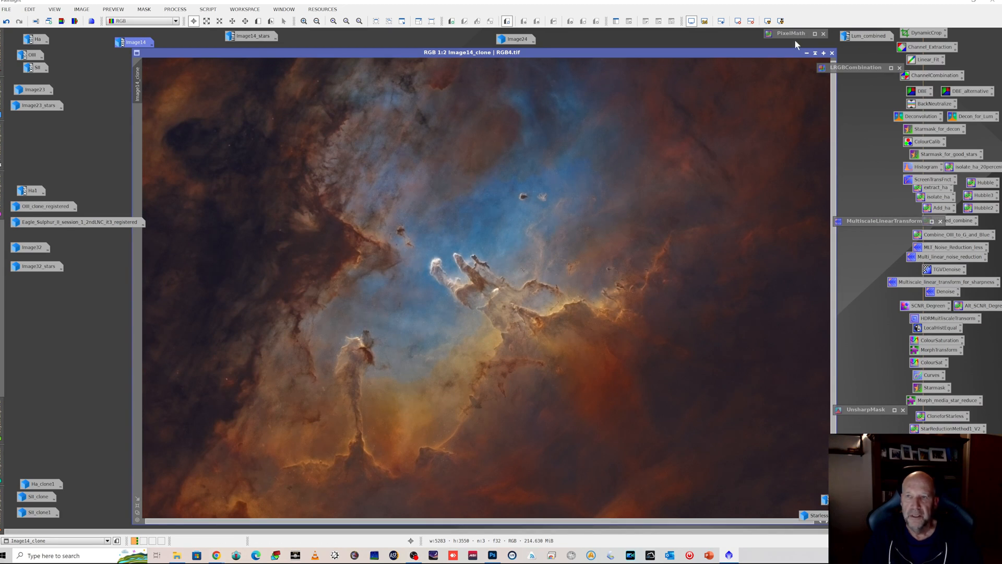
Reset PixelMath and build the expression Image14_clone + Image14_stars in the Expression Editor
{"action": "double_click", "coordinate": [790, 33]}
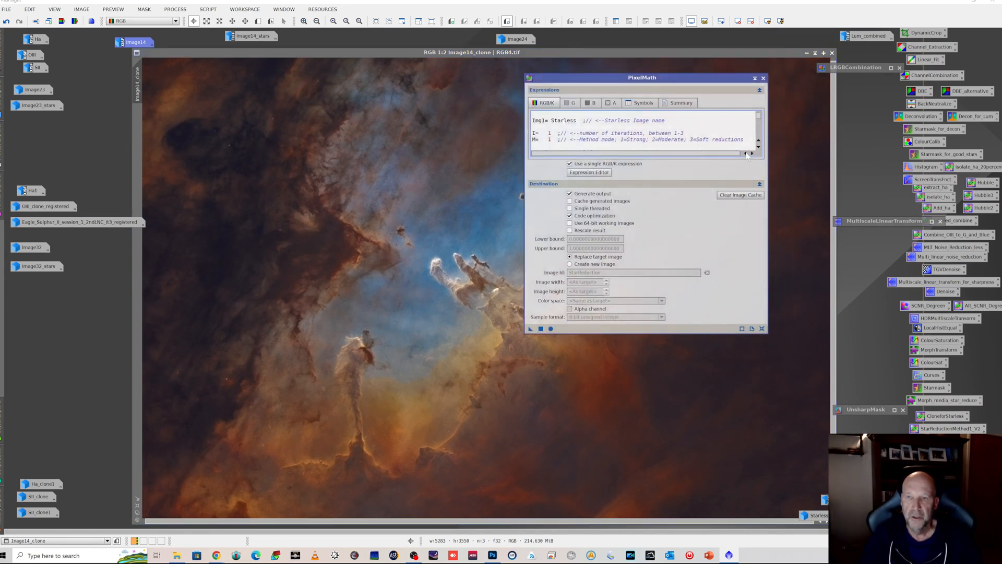
{"action": "left_click", "coordinate": [762, 328]}
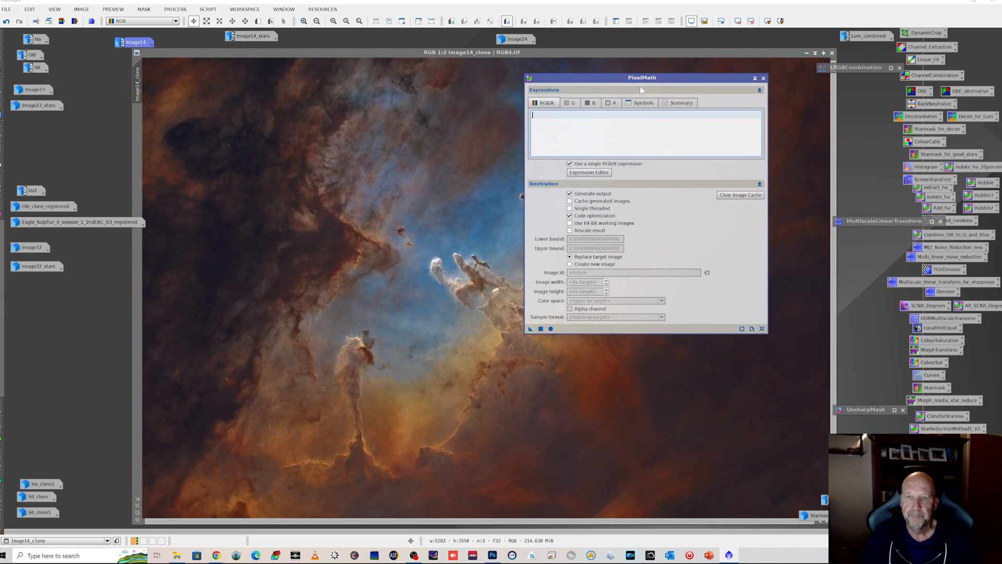
{"action": "left_click", "coordinate": [588, 173]}
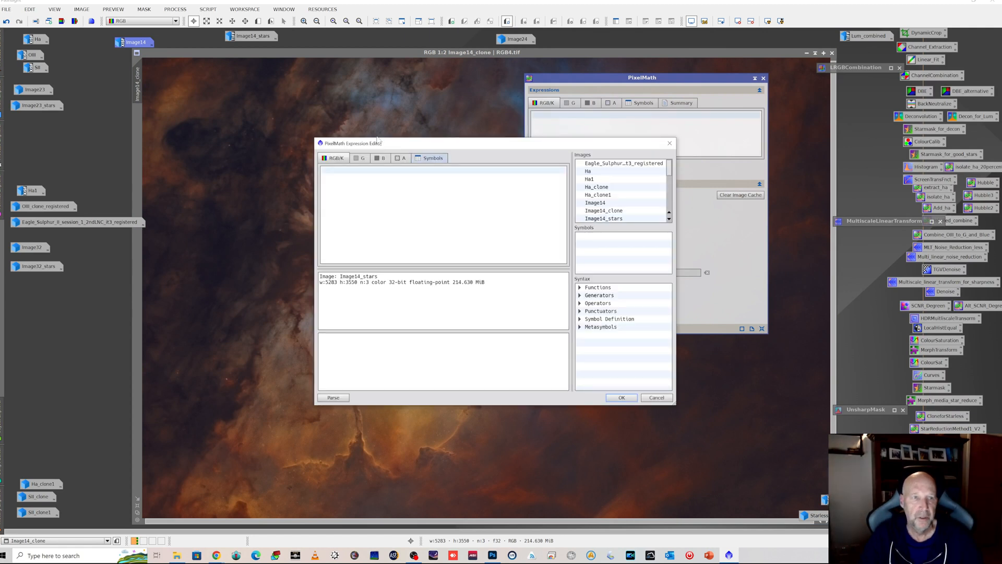
{"action": "double_click", "coordinate": [604, 211]}
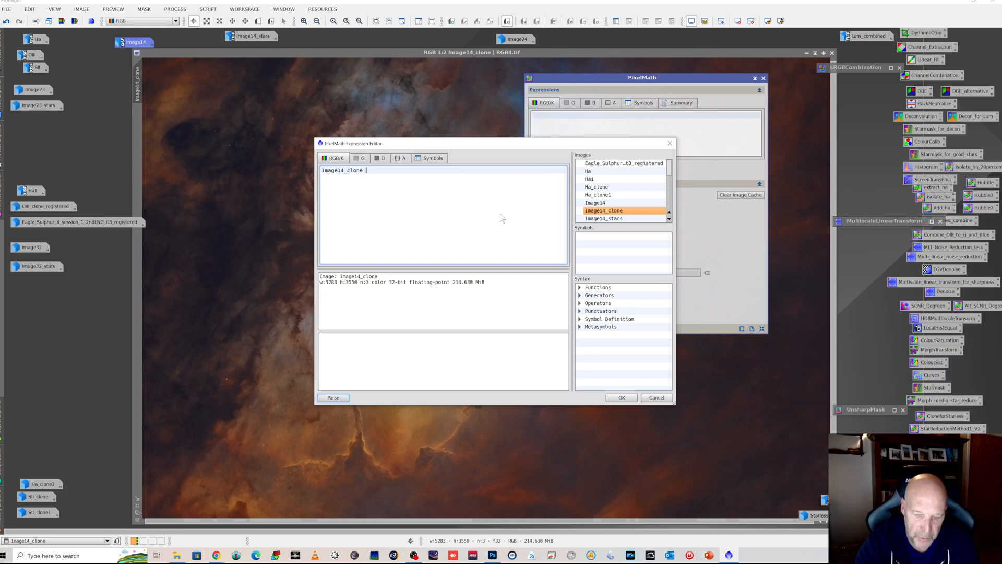
{"action": "type", "text": "+"}
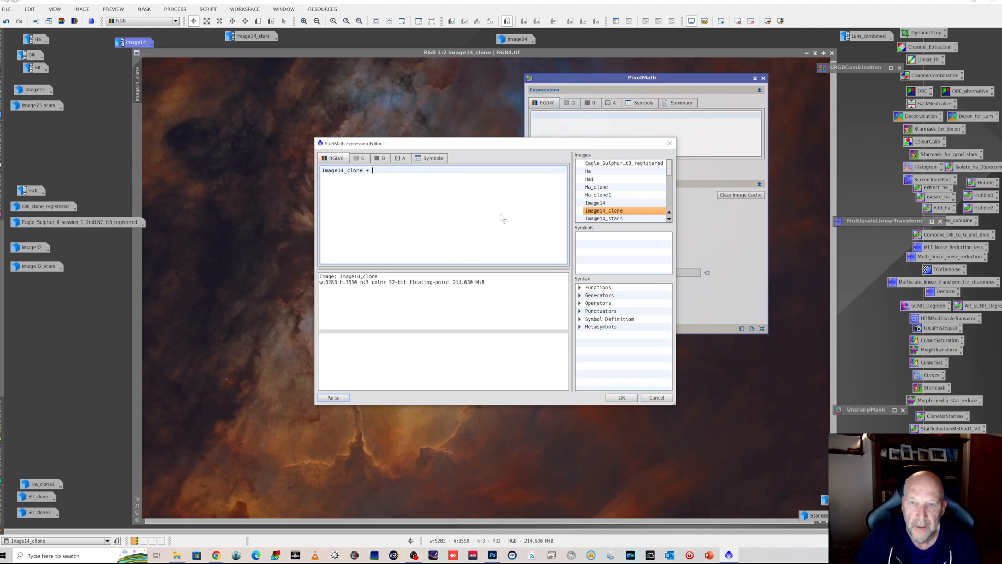
{"action": "double_click", "coordinate": [604, 218]}
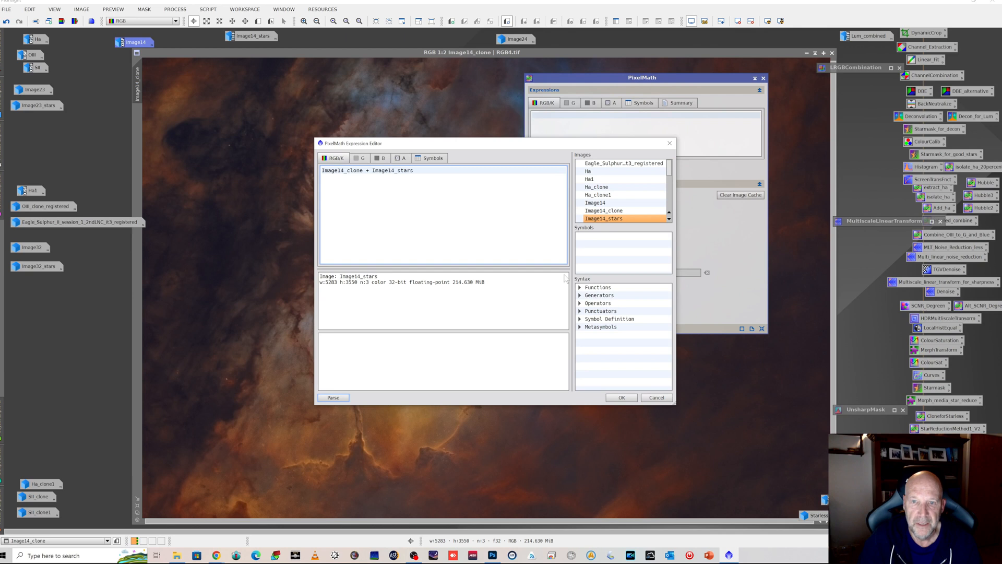
{"action": "left_click", "coordinate": [621, 398]}
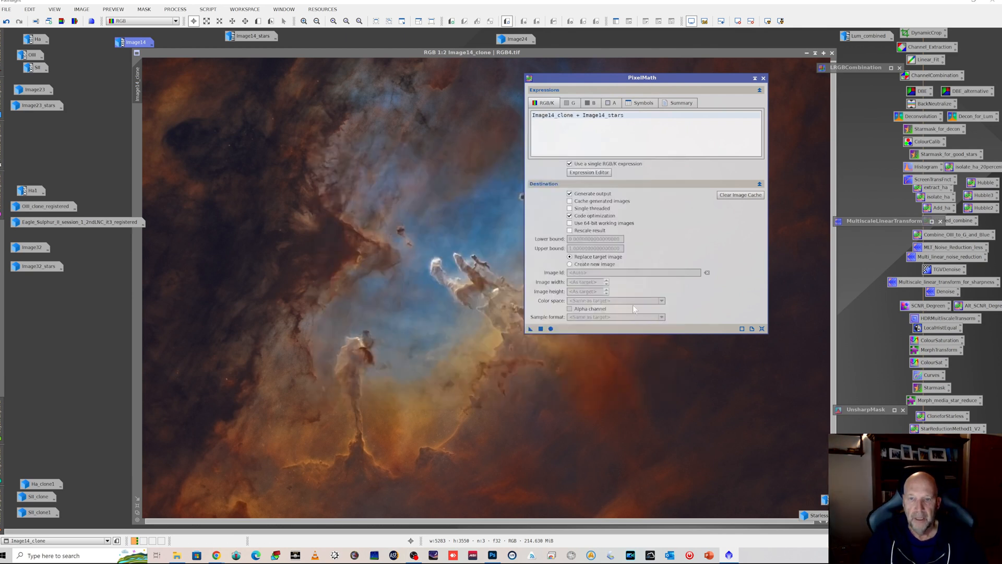
Run PixelMath with its output set to create a new image, and collapse the PixelMath window
{"action": "left_click", "coordinate": [570, 264]}
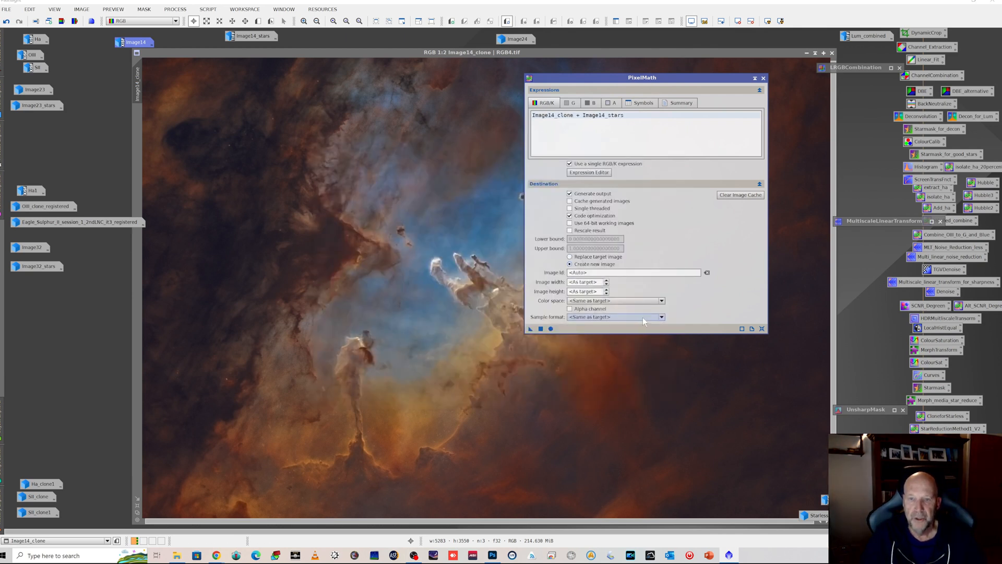
{"action": "left_click", "coordinate": [541, 329]}
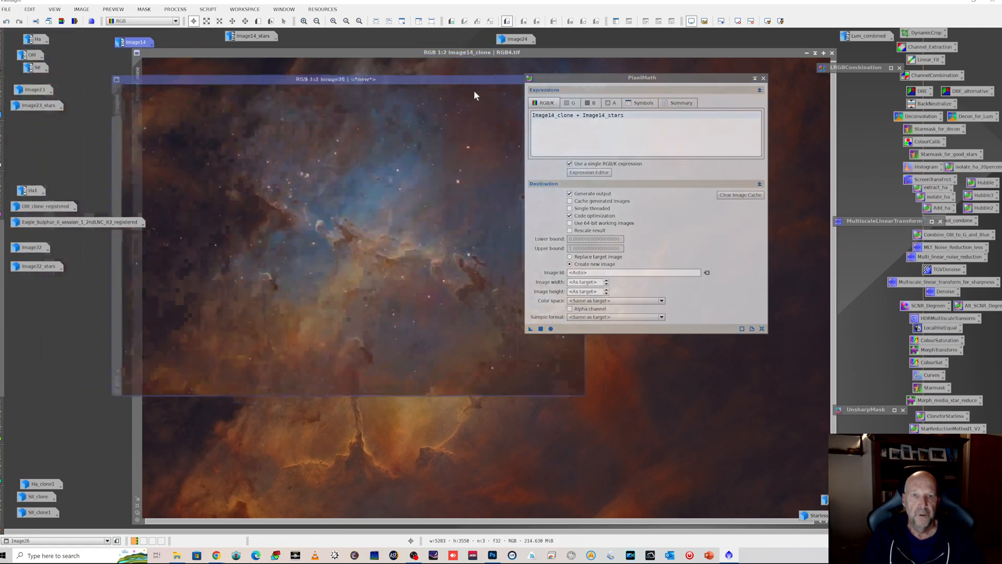
{"action": "left_click", "coordinate": [755, 79]}
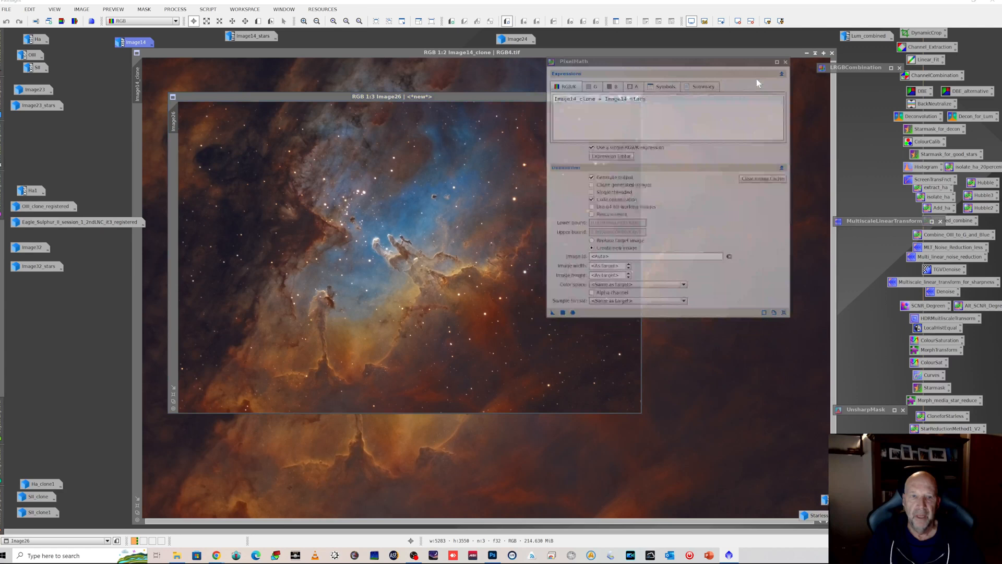
Examine the recombined nebula and stars up close around the pillars, and return to the full view
{"action": "scroll", "coordinate": [345, 244], "scroll_direction": "up", "scroll_amount": 2}
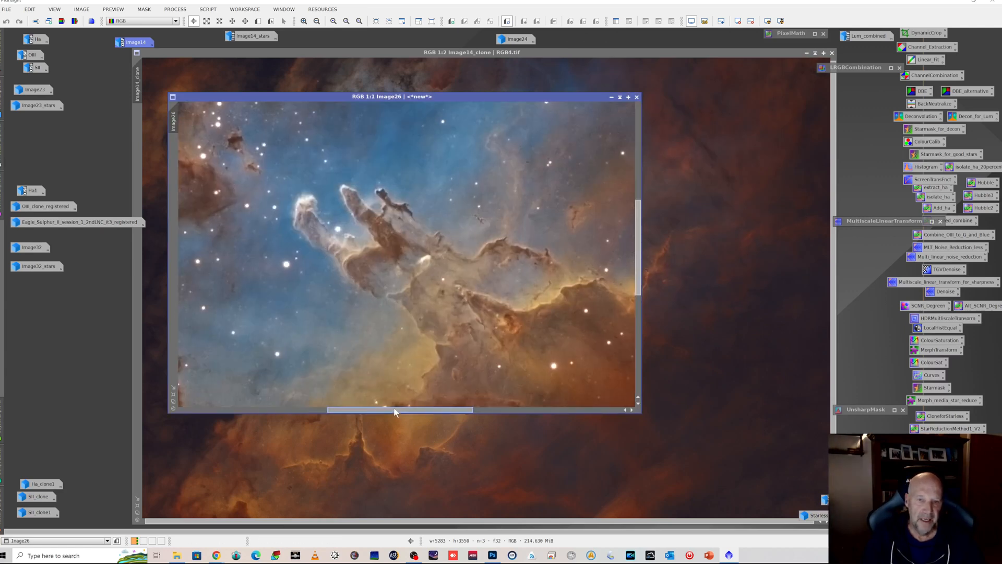
{"action": "left_click_drag", "start_coordinate": [393, 409], "coordinate": [350, 409]}
{"action": "scroll", "coordinate": [379, 266], "scroll_direction": "up", "scroll_amount": 1}
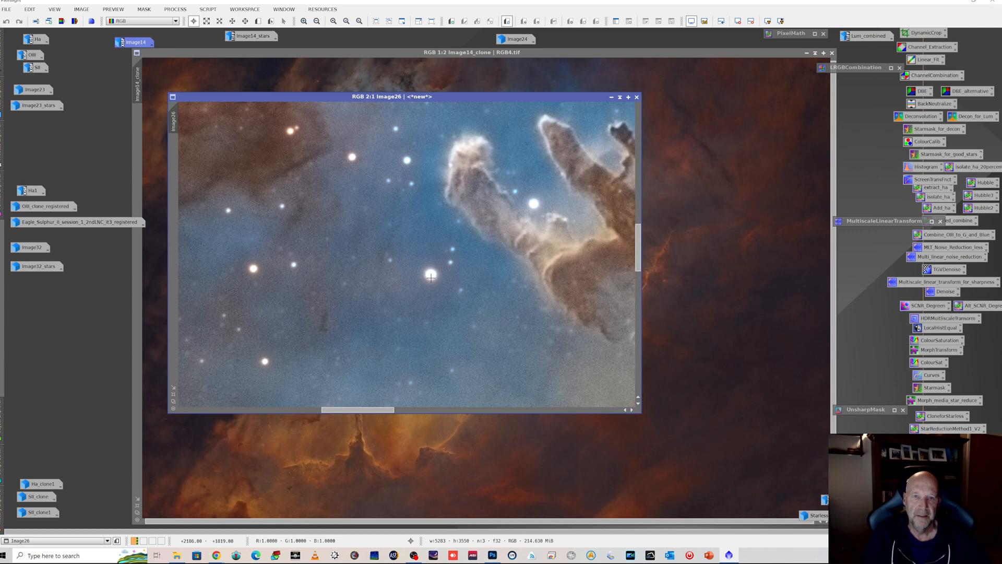
{"action": "scroll", "coordinate": [431, 276], "scroll_direction": "down", "scroll_amount": 3}
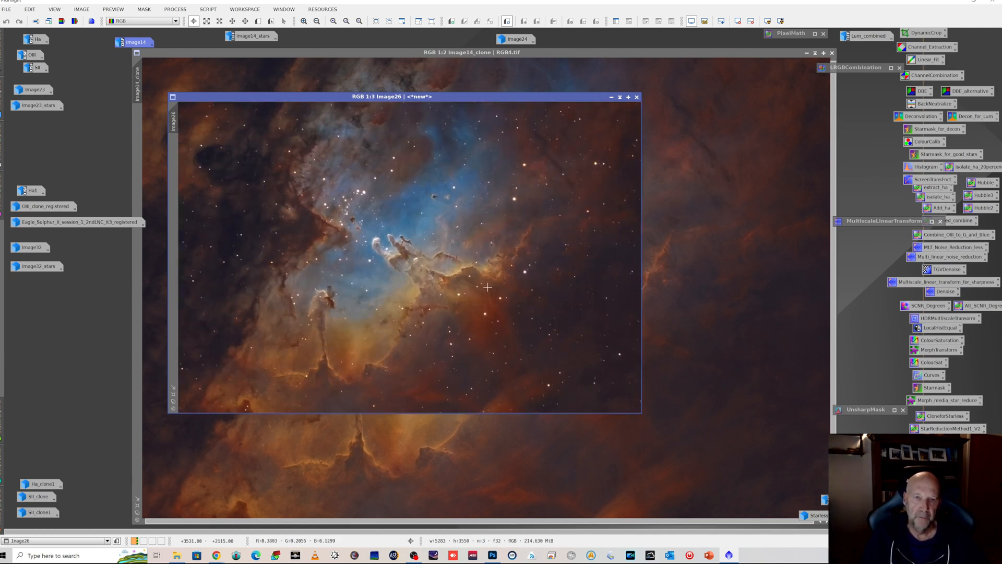
Minimise Image26, park its icon along the workspace's upper edge, and switch to Photoshop
{"action": "left_click", "coordinate": [611, 99]}
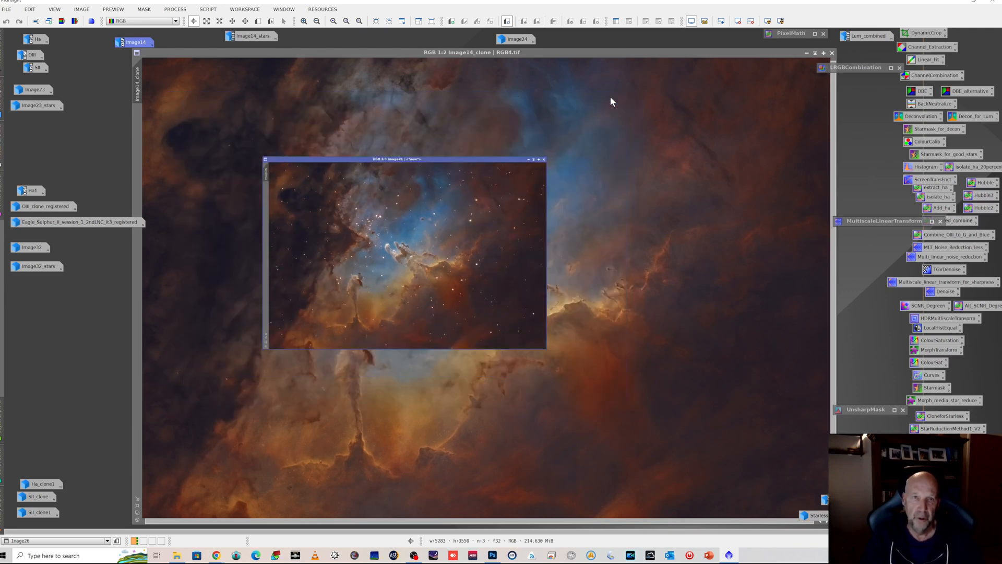
{"action": "left_click_drag", "start_coordinate": [434, 256], "coordinate": [720, 32]}
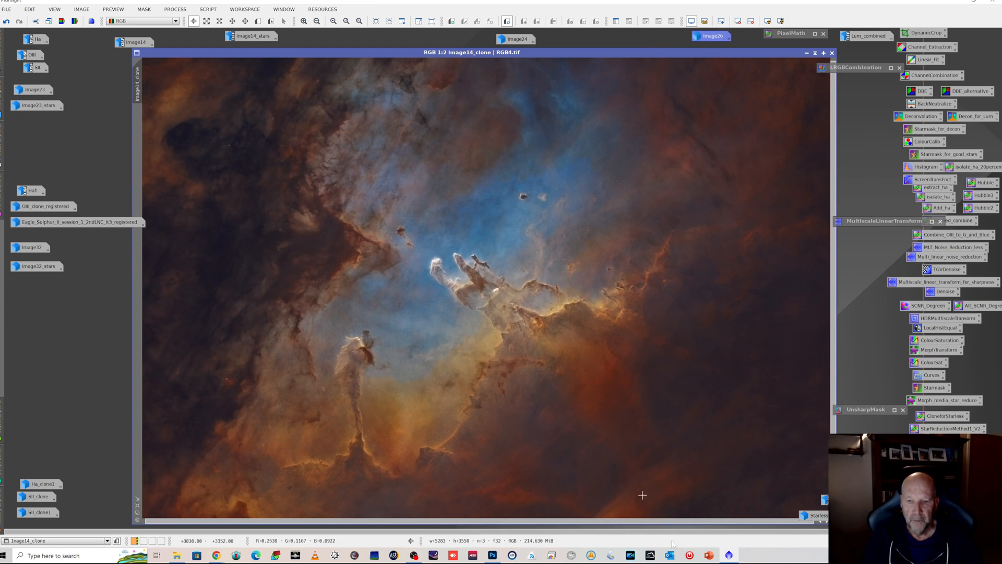
{"action": "left_click", "coordinate": [493, 555]}
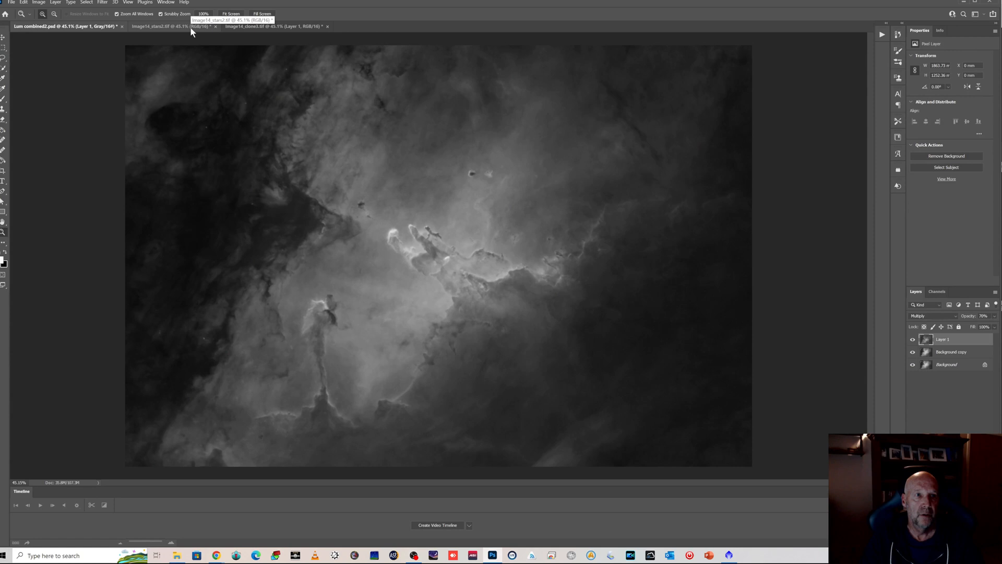
Paste the selected stars from Image14_stars2.tif into Image14_clone3.tif as Layer 1 over the starless nebula
{"action": "left_click", "coordinate": [259, 26]}
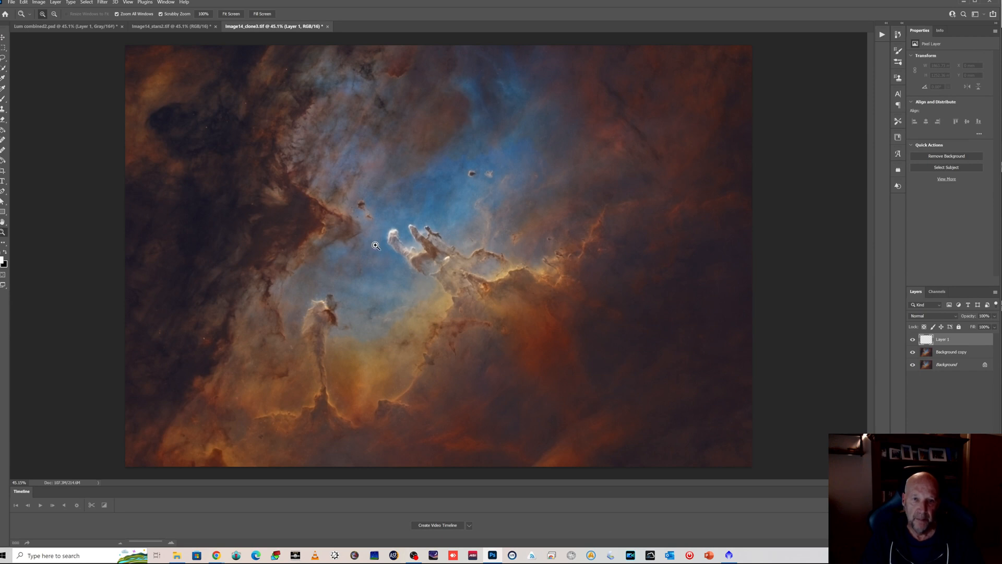
{"action": "left_click", "coordinate": [189, 28]}
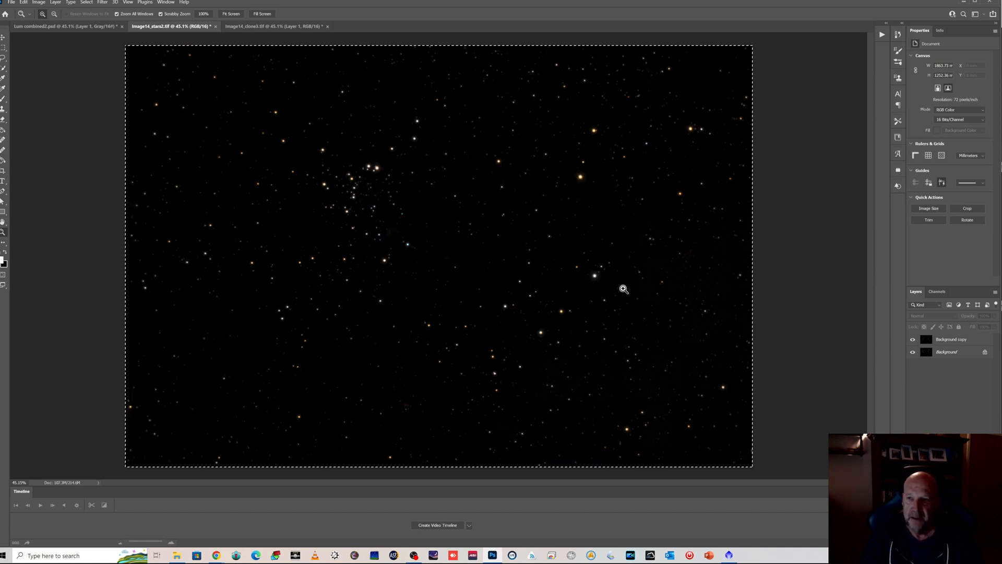
{"action": "left_click", "coordinate": [497, 208]}
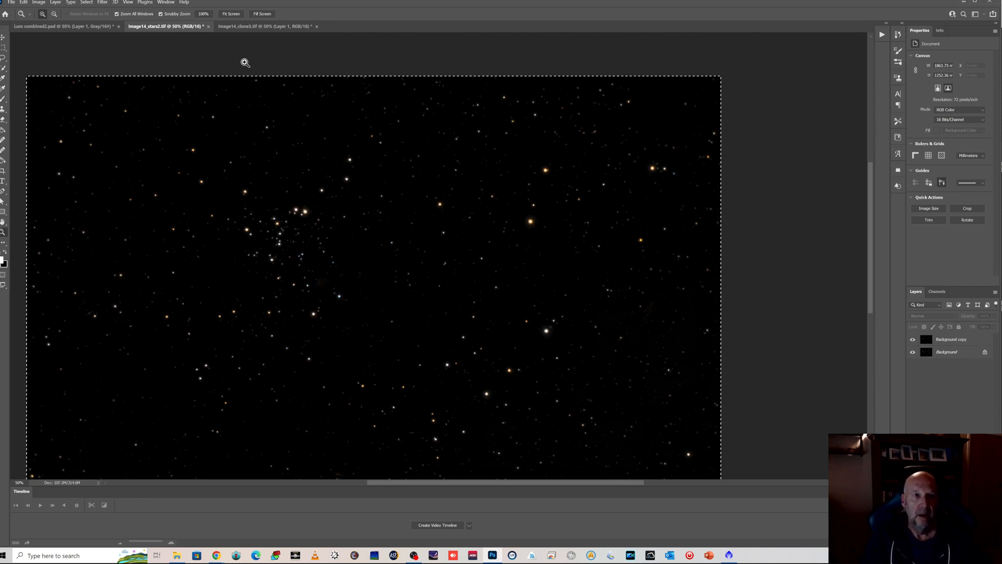
{"action": "left_click", "coordinate": [253, 26]}
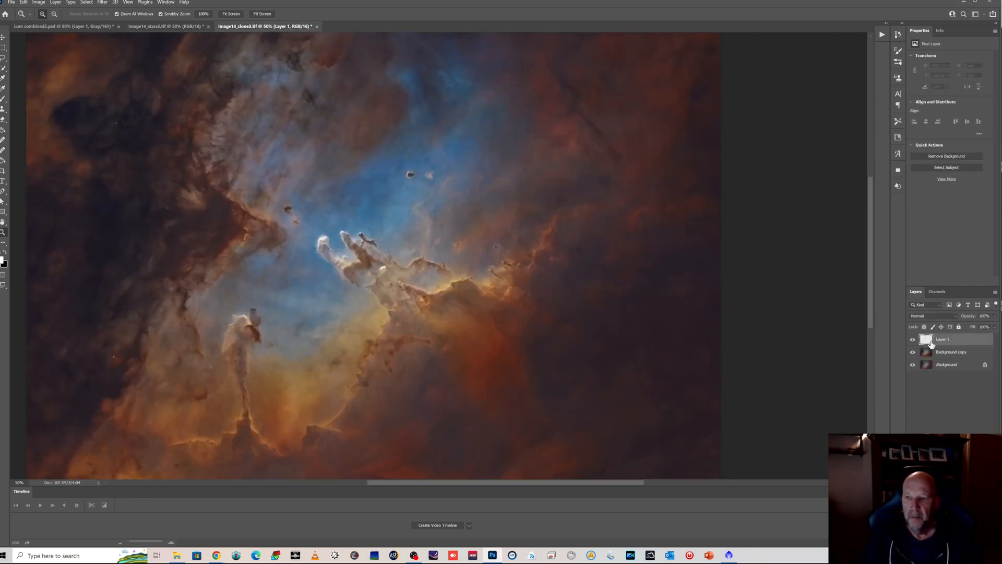
{"action": "left_click_drag", "start_coordinate": [587, 487], "coordinate": [558, 486]}
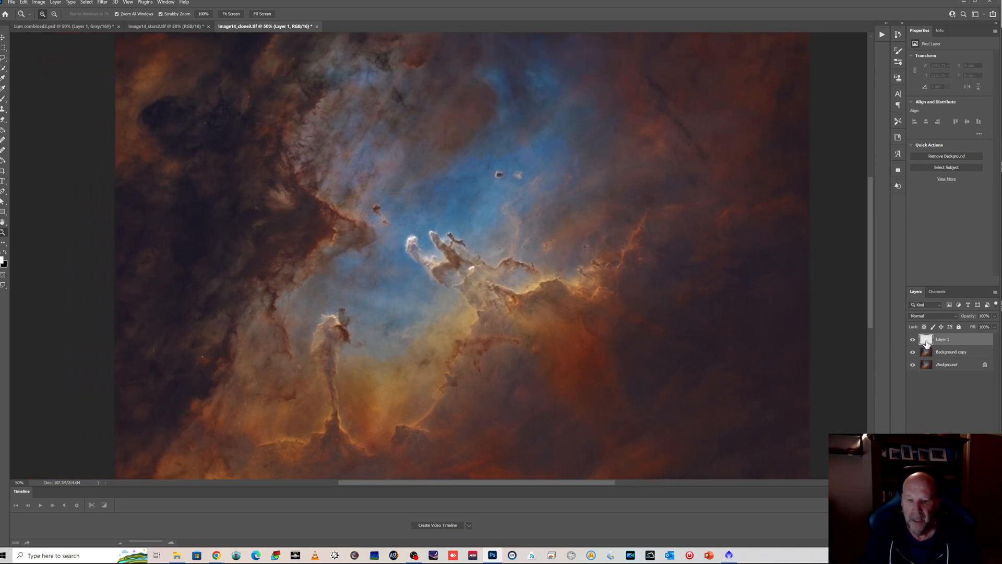
{"action": "key", "text": "ctrl+v"}
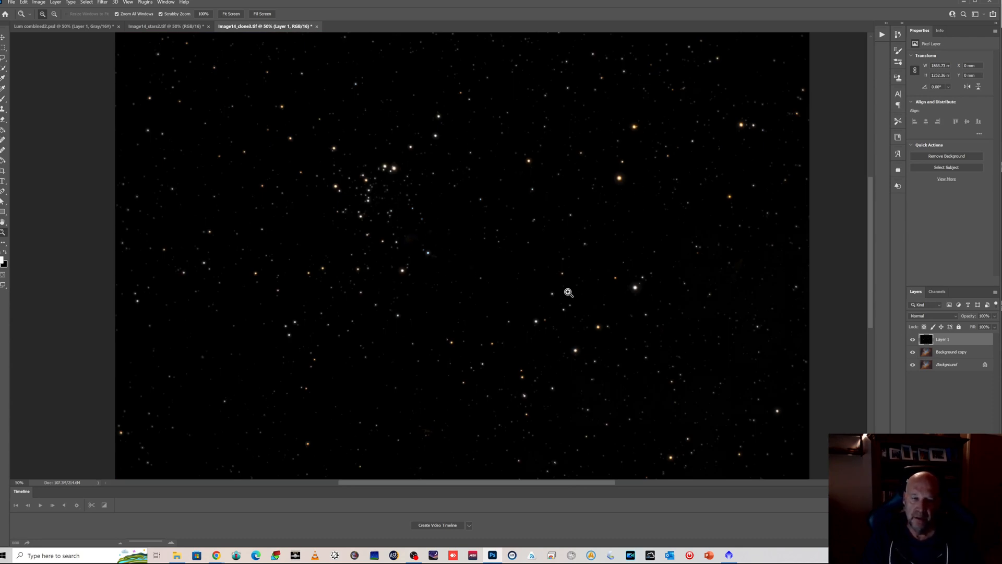
Set Layer 1's blend mode to Screen and inspect the blended stars around the pillars
{"action": "left_click", "coordinate": [957, 315]}
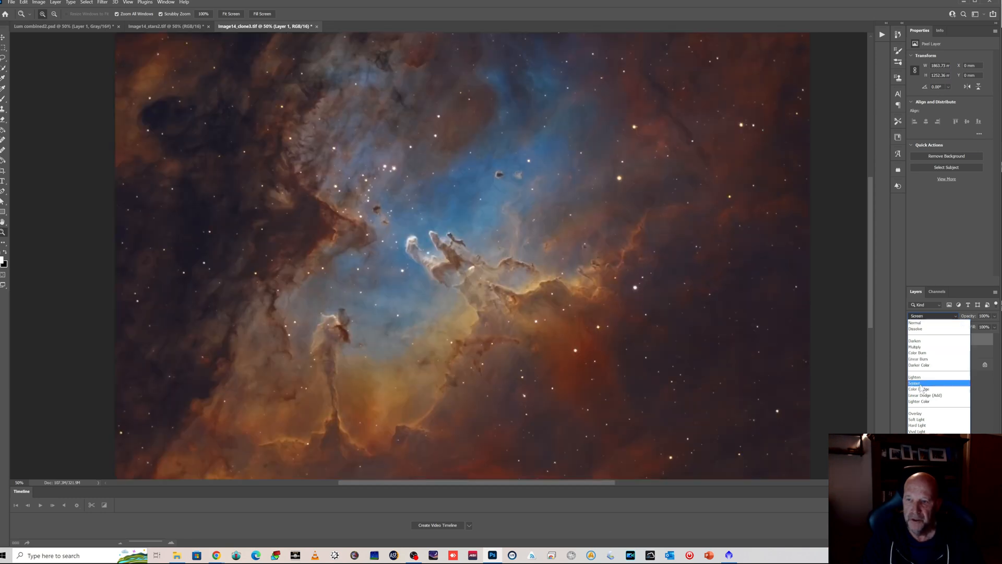
{"action": "left_click", "coordinate": [920, 383]}
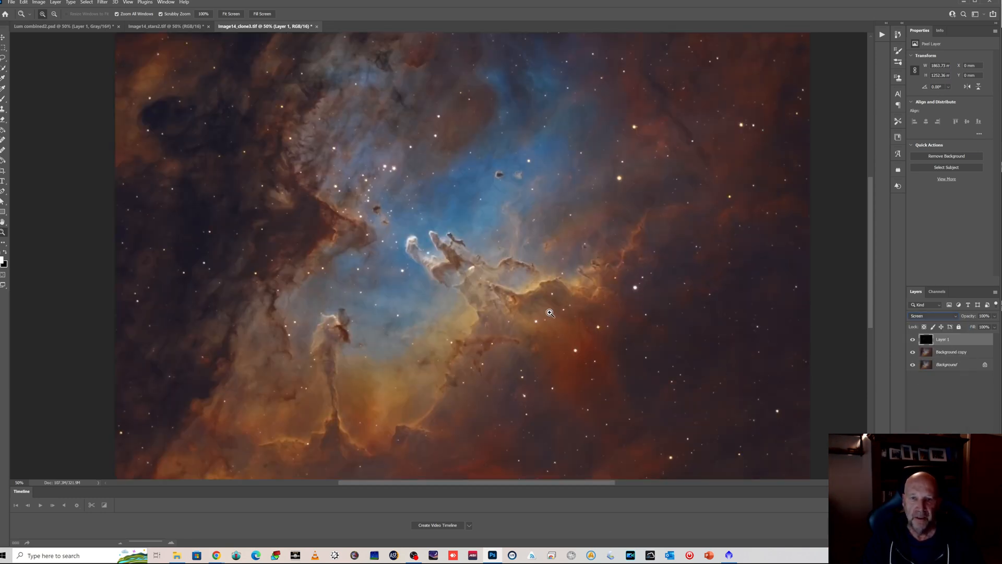
{"action": "left_click", "coordinate": [555, 312]}
{"action": "left_click_drag", "start_coordinate": [555, 312], "coordinate": [574, 311]}
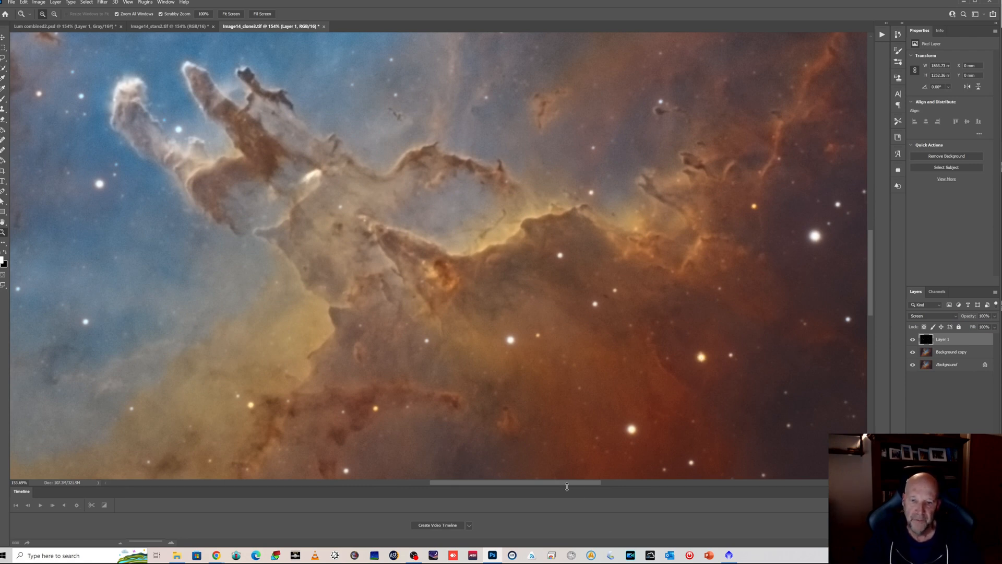
{"action": "left_click_drag", "start_coordinate": [565, 481], "coordinate": [493, 480]}
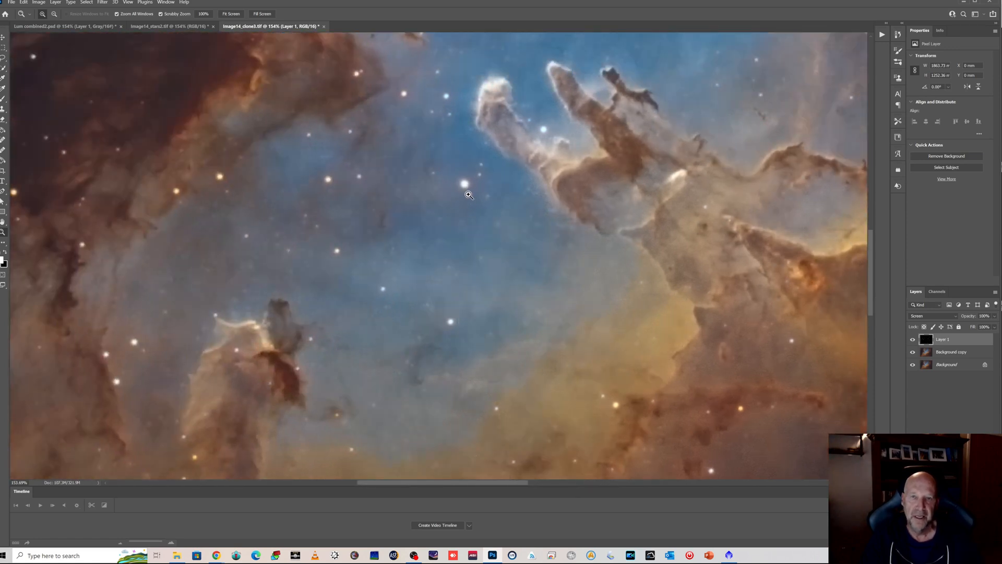
{"action": "left_click_drag", "start_coordinate": [569, 259], "coordinate": [544, 256]}
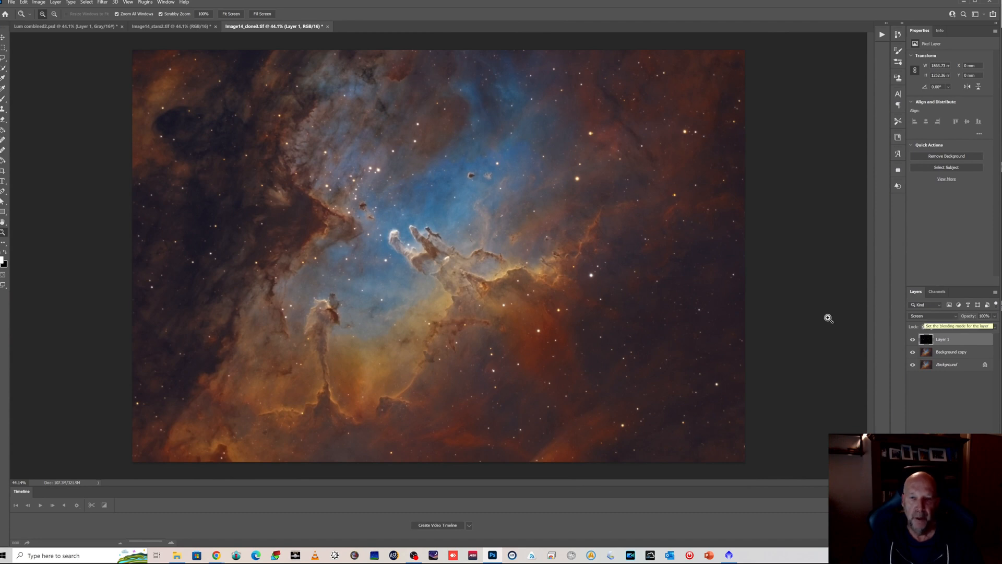
Try the Linear Dodge (Add) blend mode on Layer 1 up close around the pillars, and set it back to Screen
{"action": "left_click_drag", "start_coordinate": [480, 270], "coordinate": [825, 315]}
{"action": "left_click", "coordinate": [955, 318]}
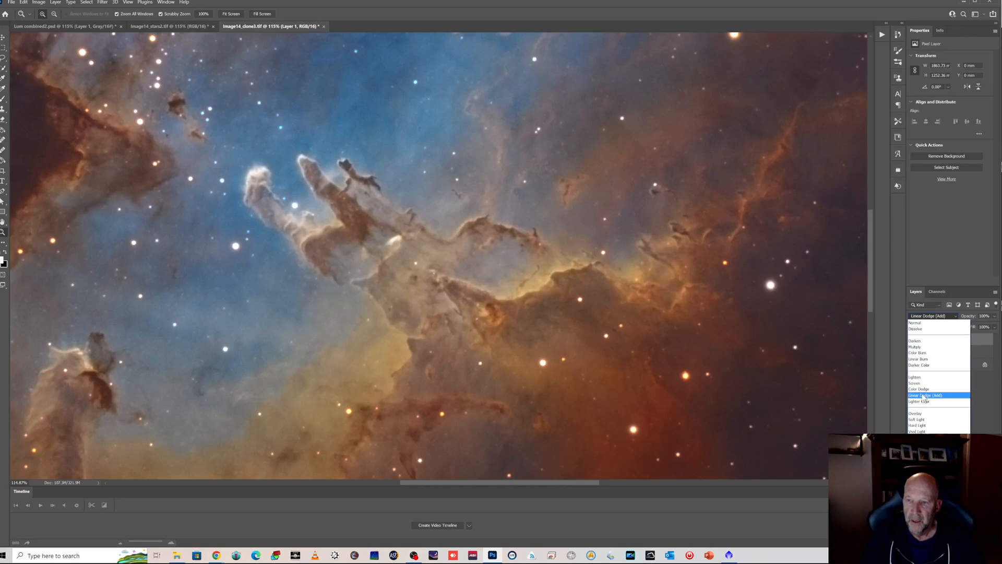
{"action": "left_click", "coordinate": [923, 396]}
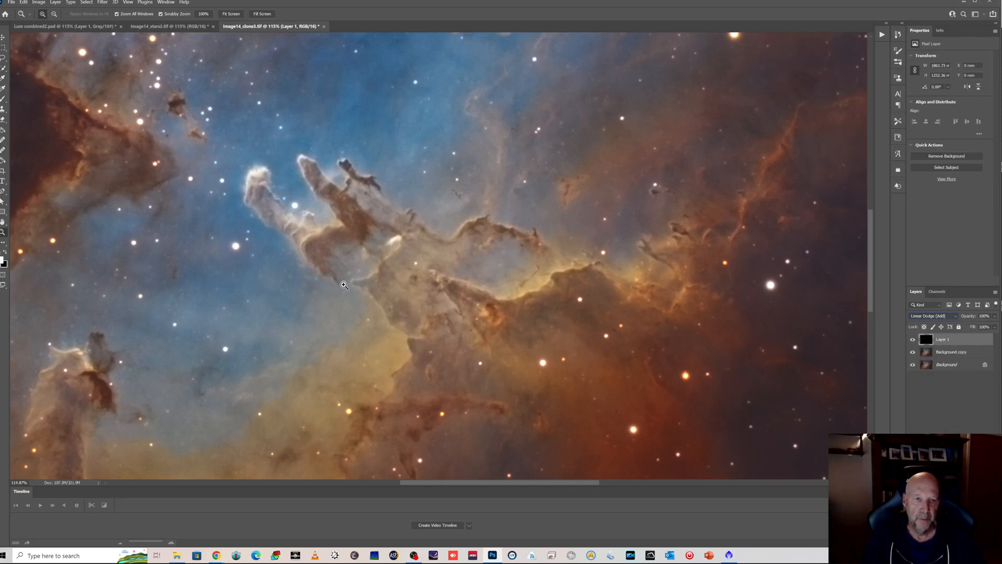
{"action": "left_click", "coordinate": [955, 317]}
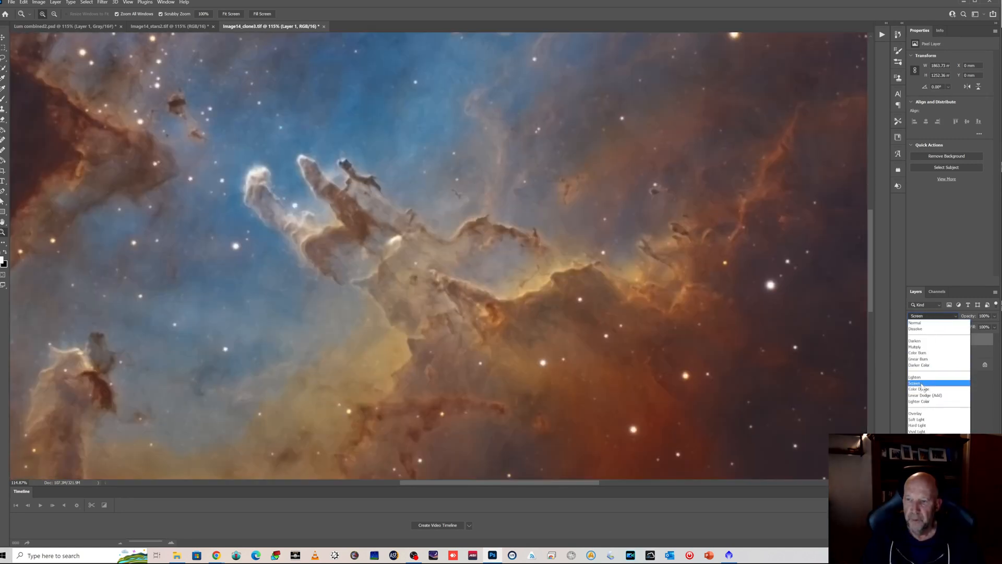
{"action": "left_click", "coordinate": [917, 383]}
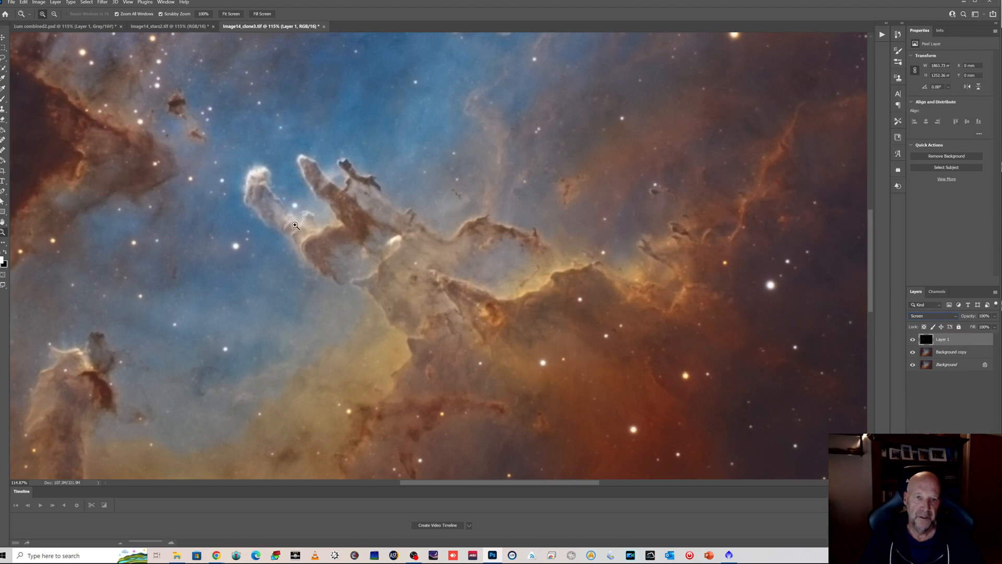
Preview alternative blend modes such as Darken on the star layer, and return it to Screen
{"action": "left_click", "coordinate": [600, 338], "text": "alt"}
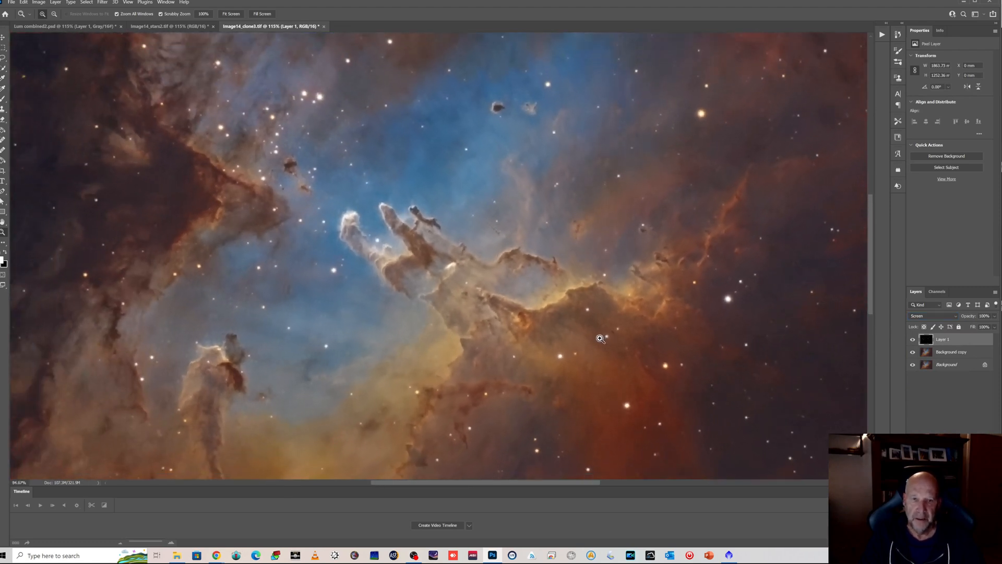
{"action": "left_click", "coordinate": [600, 340], "text": "alt"}
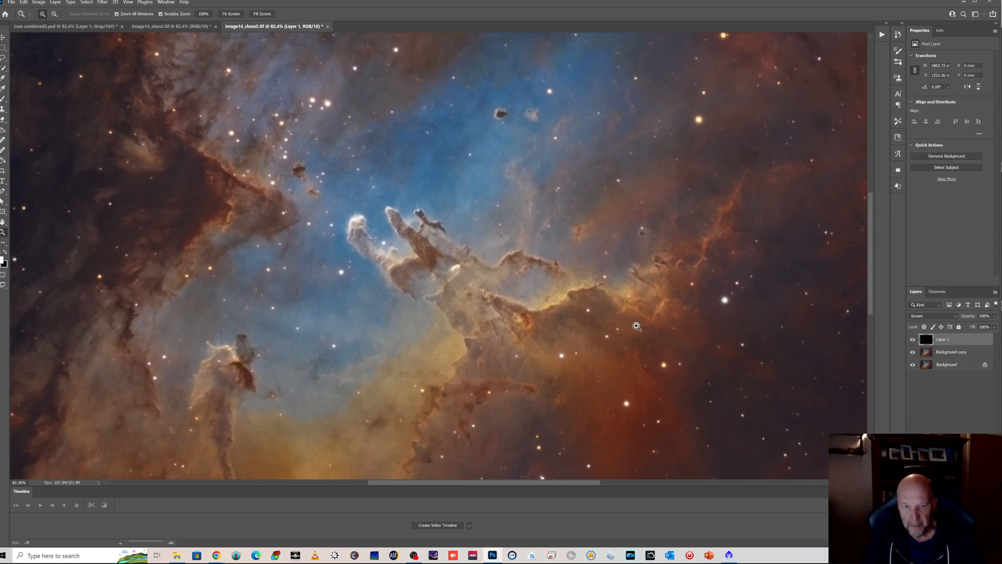
{"action": "left_click", "coordinate": [925, 316]}
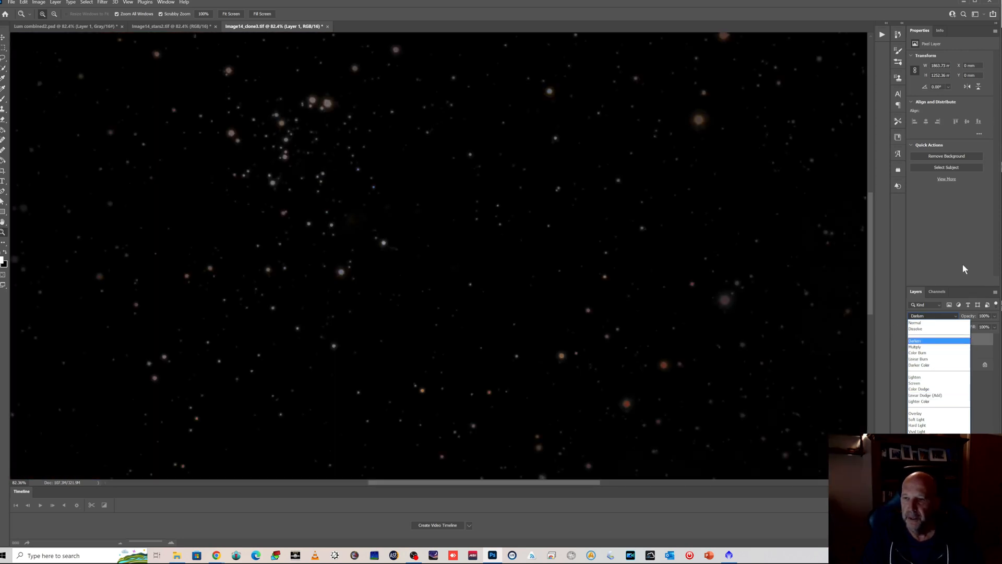
{"action": "key", "text": "Return"}
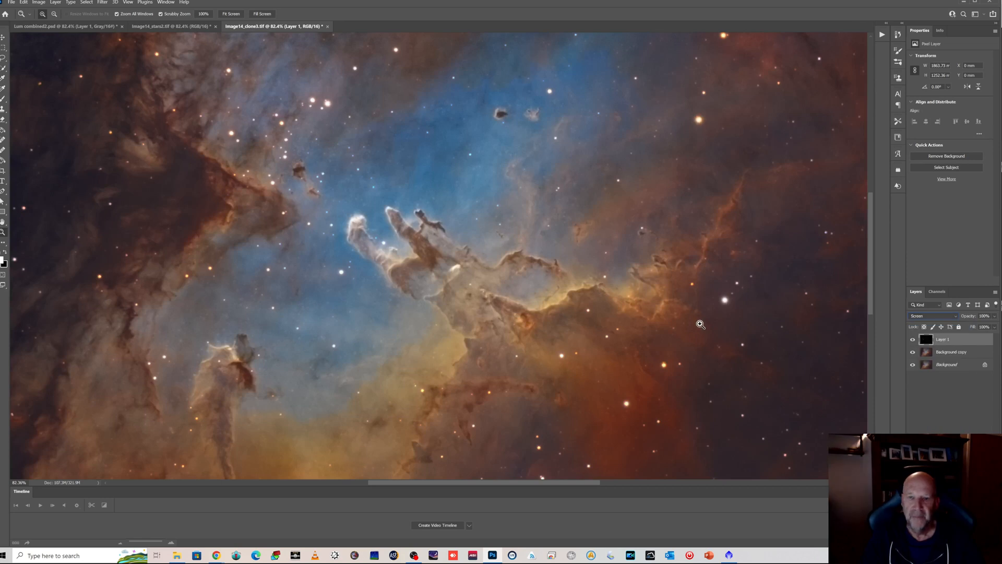
Examine the combined stars and nebula up close around the pillars and in the full view
{"action": "left_click_drag", "start_coordinate": [572, 265], "coordinate": [559, 260]}
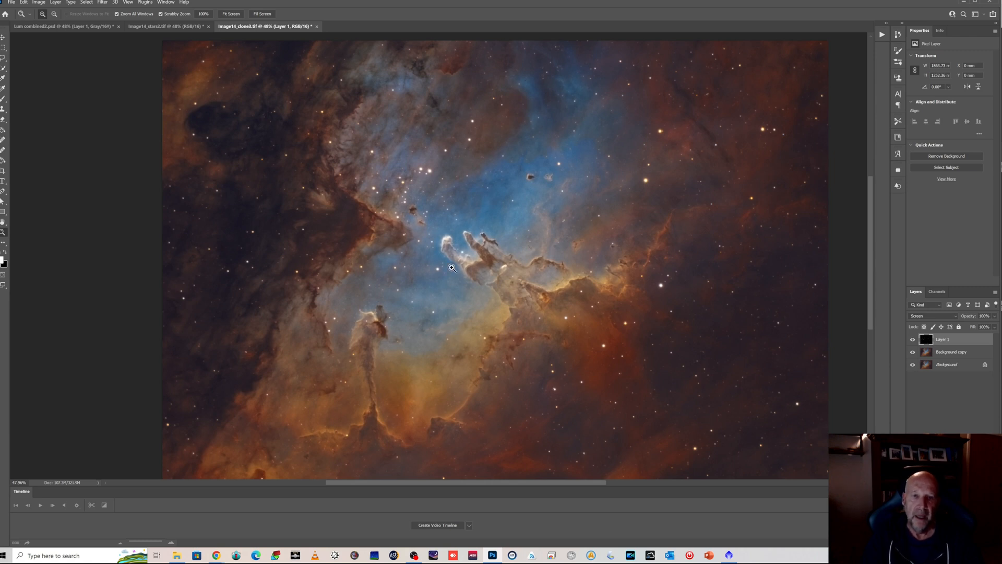
{"action": "left_click_drag", "start_coordinate": [443, 277], "coordinate": [459, 279]}
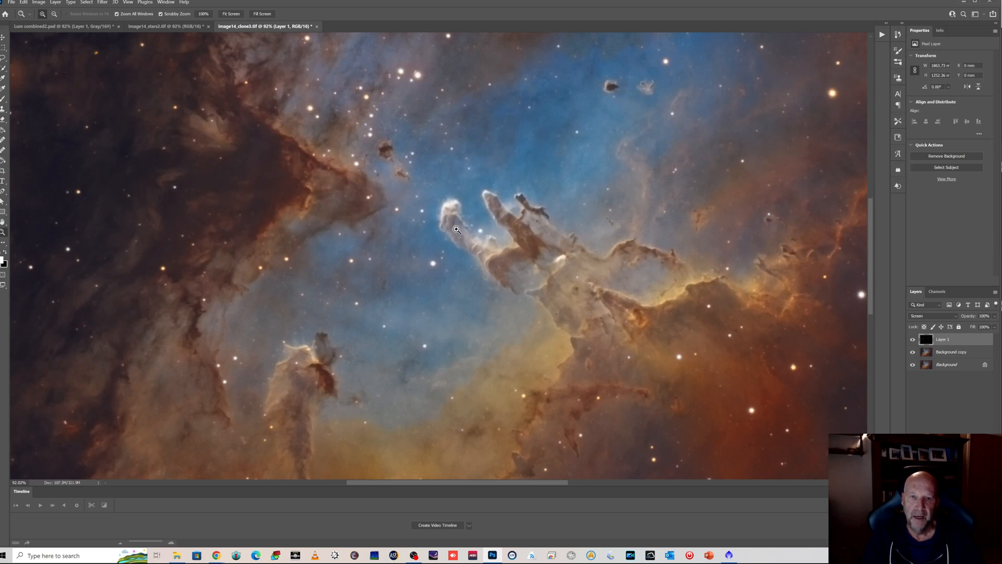
{"action": "left_click_drag", "start_coordinate": [500, 321], "coordinate": [490, 315]}
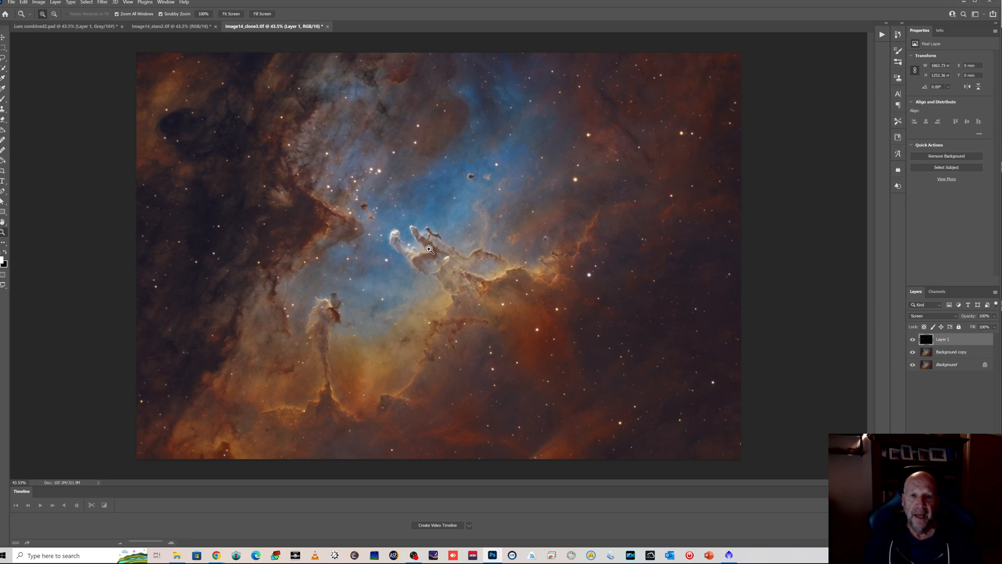
{"action": "left_click_drag", "start_coordinate": [429, 250], "coordinate": [432, 249]}
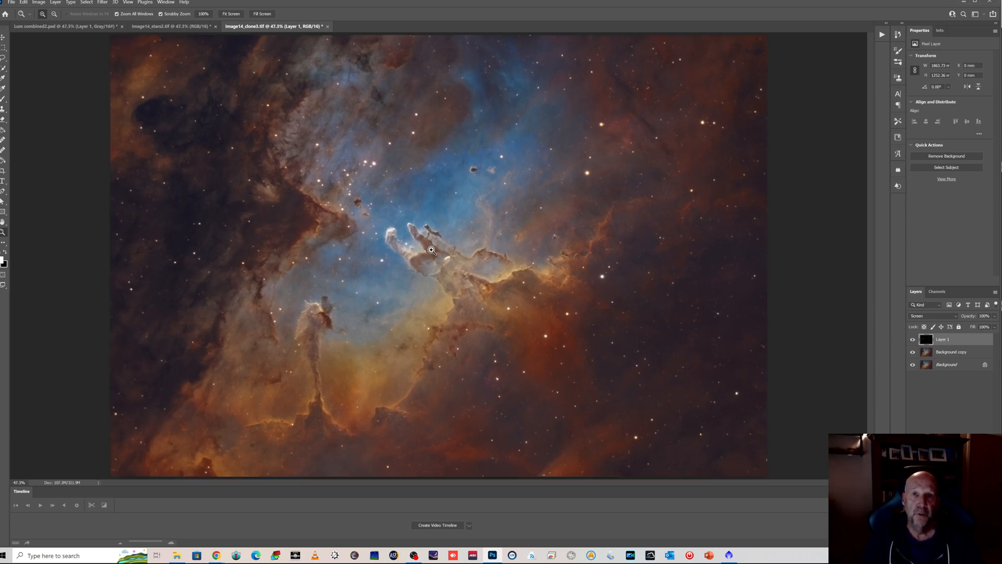